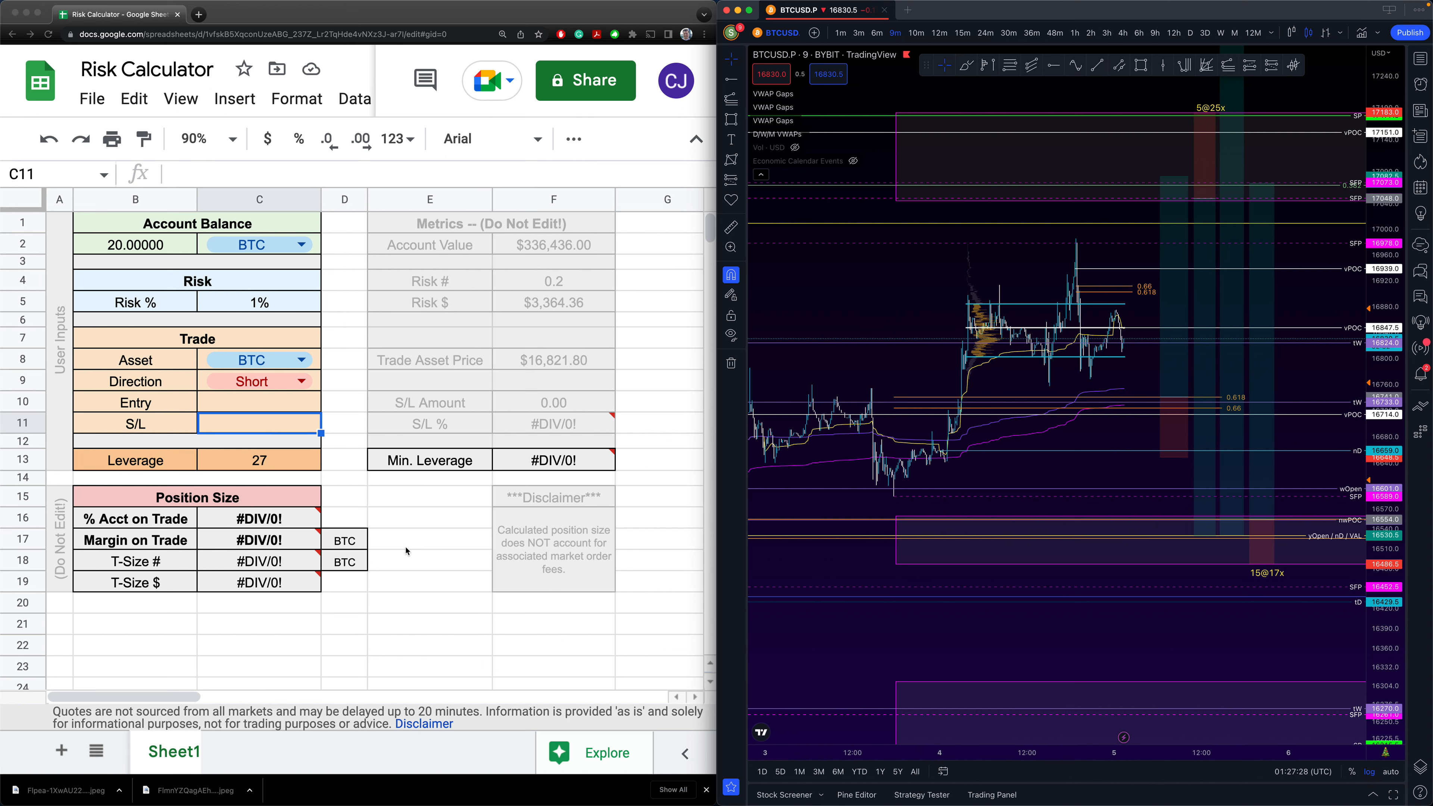
- Review the Risk Calculator's user inputs, Risk, Metrics and Position Size blocks and the B2 balance
left_click(216, 423)
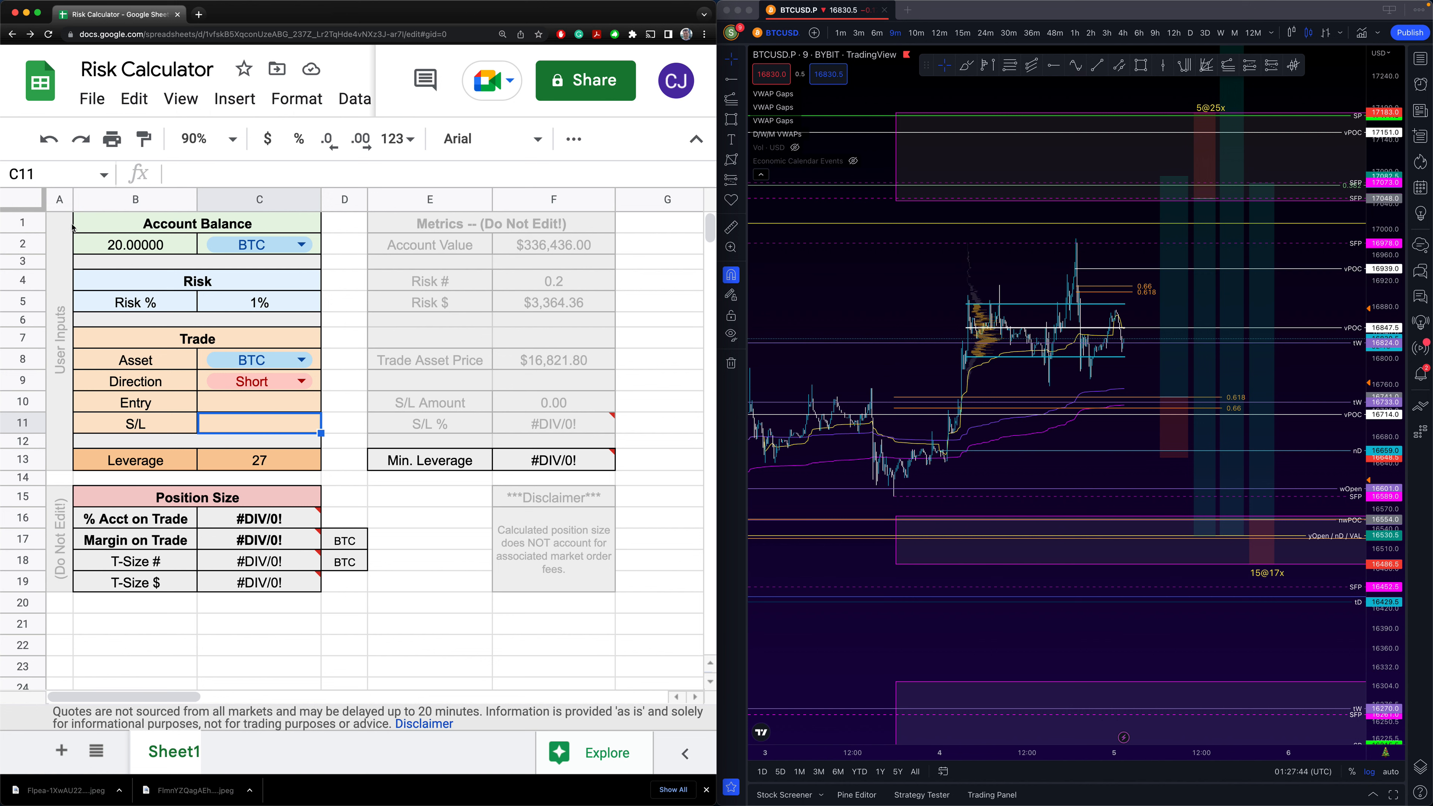
left_click_drag(64, 228, 140, 271)
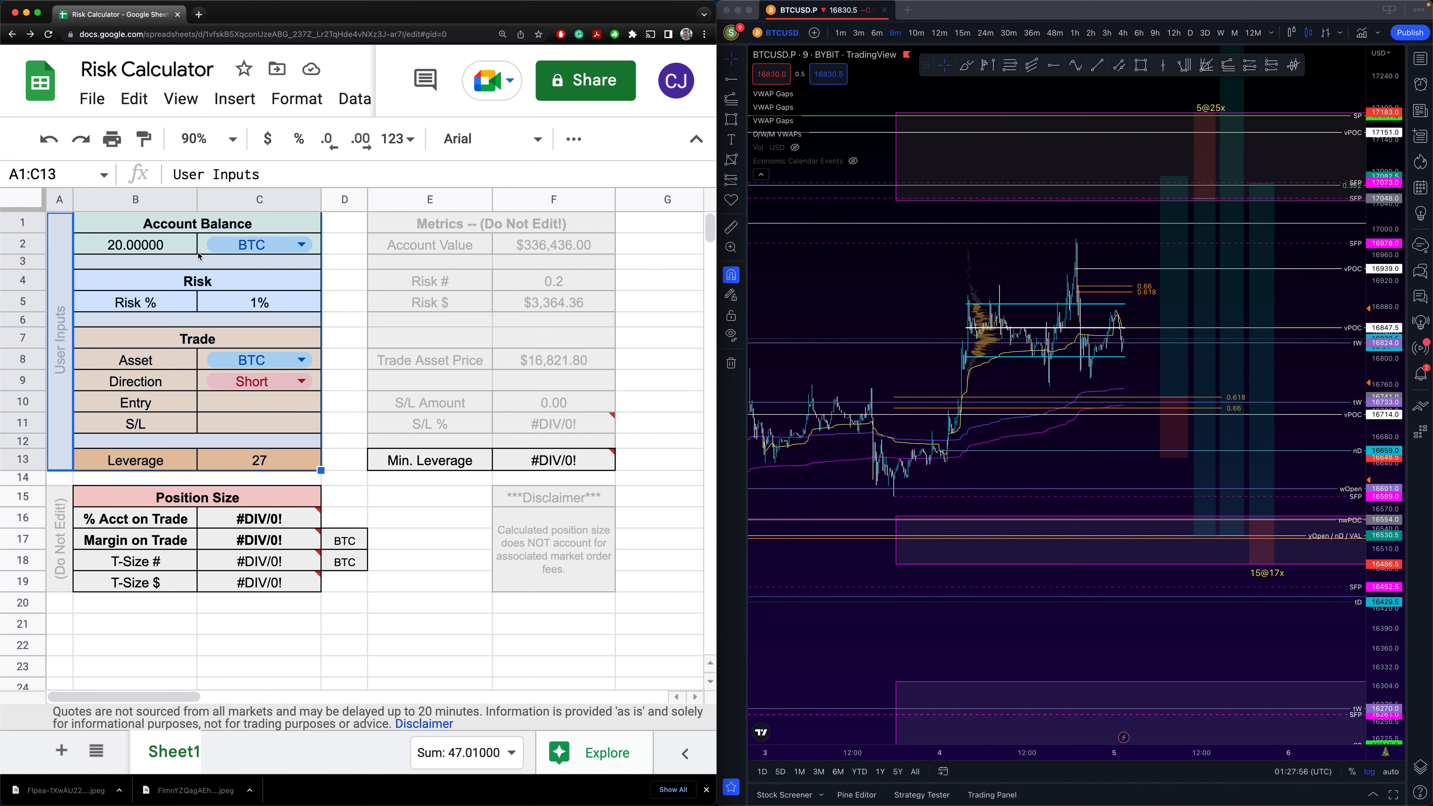
left_click(205, 281)
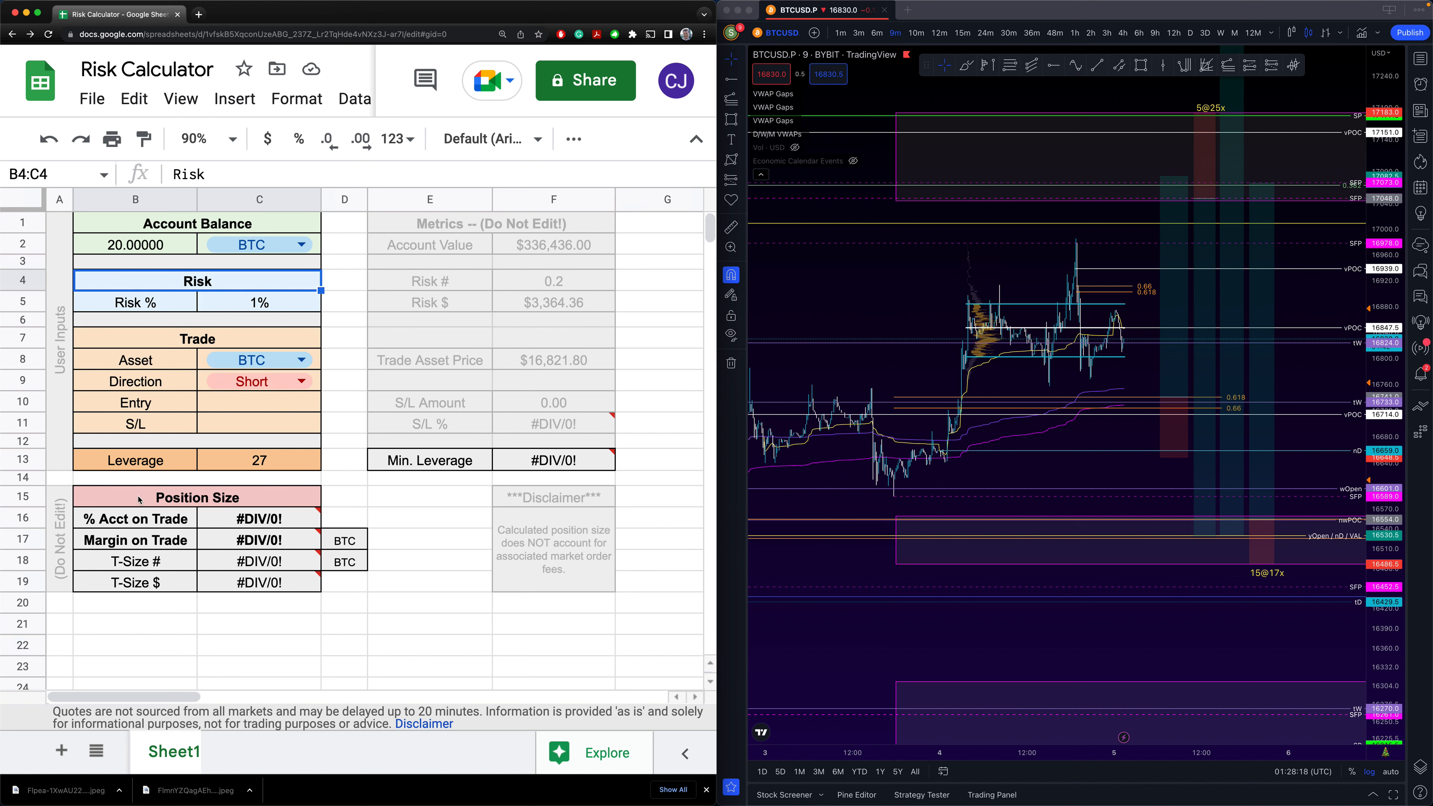
left_click_drag(64, 501, 106, 508)
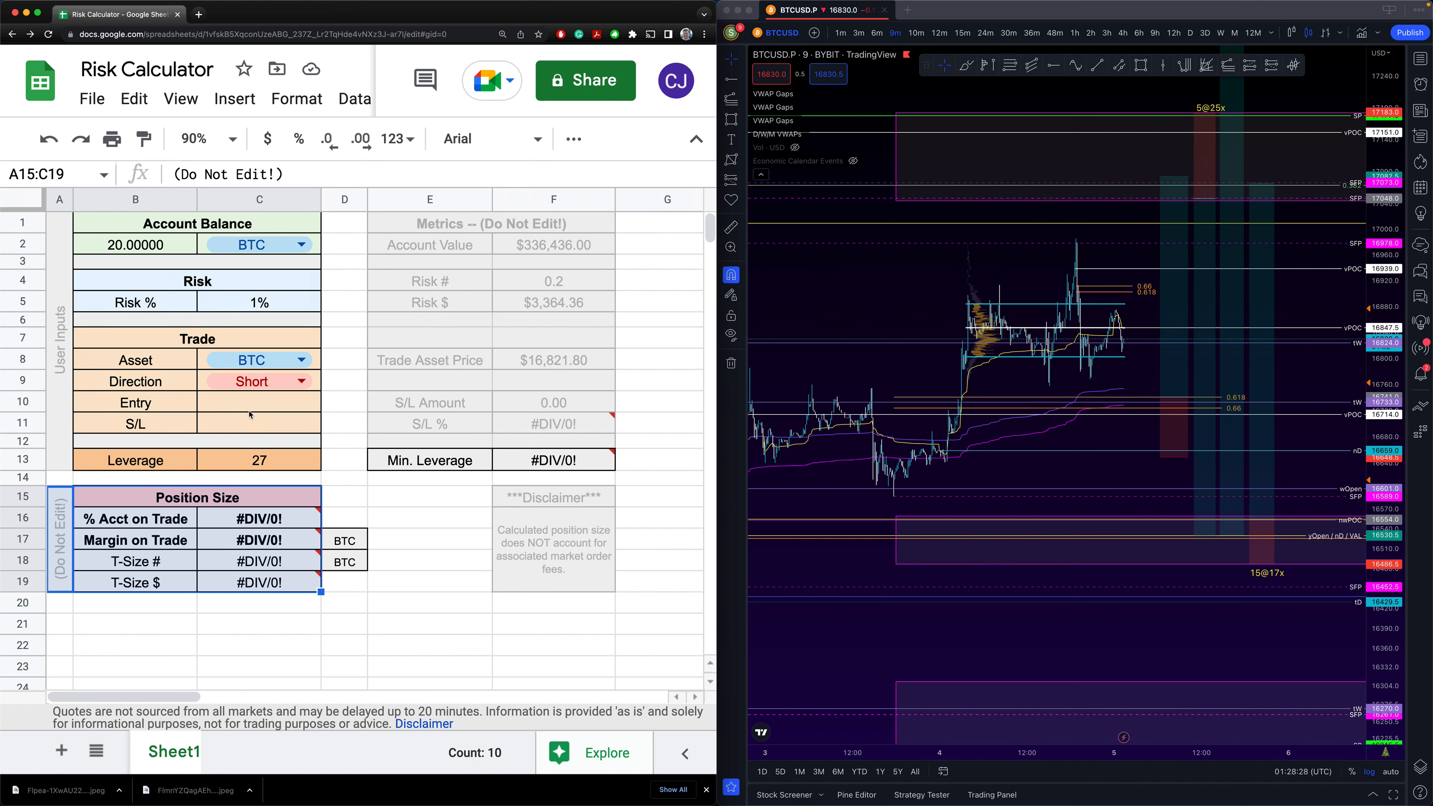
left_click(373, 229)
left_click_drag(398, 232, 493, 467)
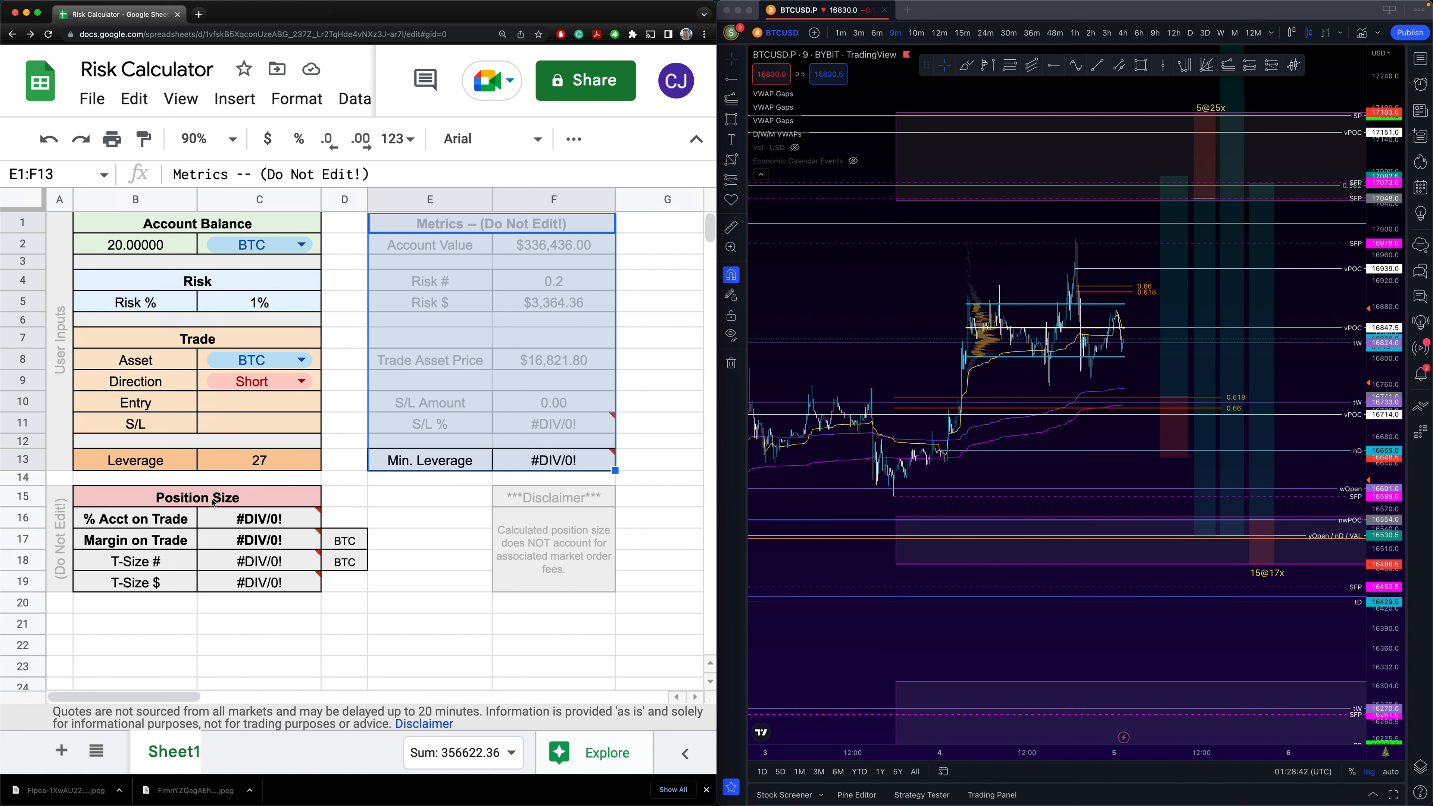
mouse_move(216, 518)
left_click_drag(281, 500, 68, 590)
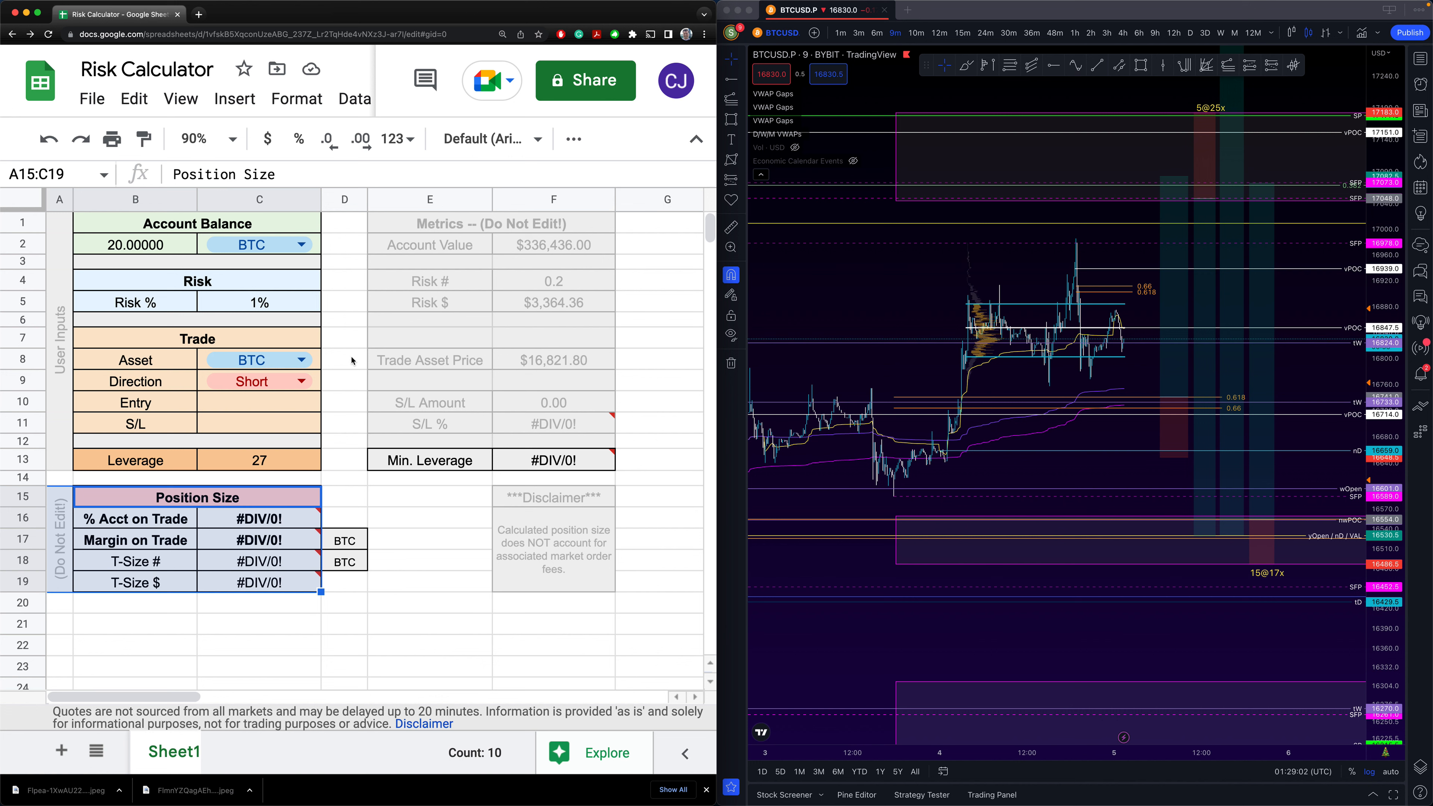
left_click(234, 223)
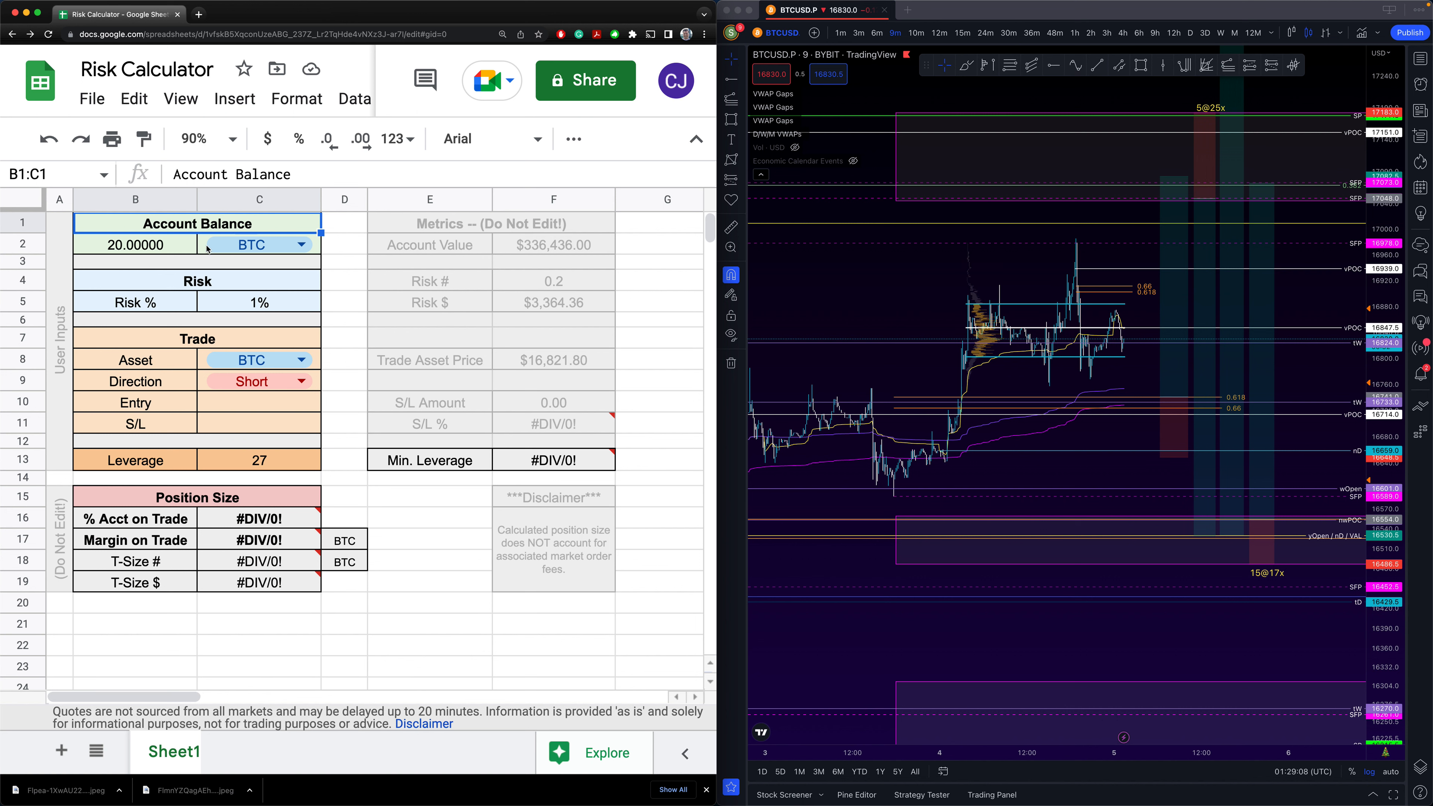
left_click(175, 251)
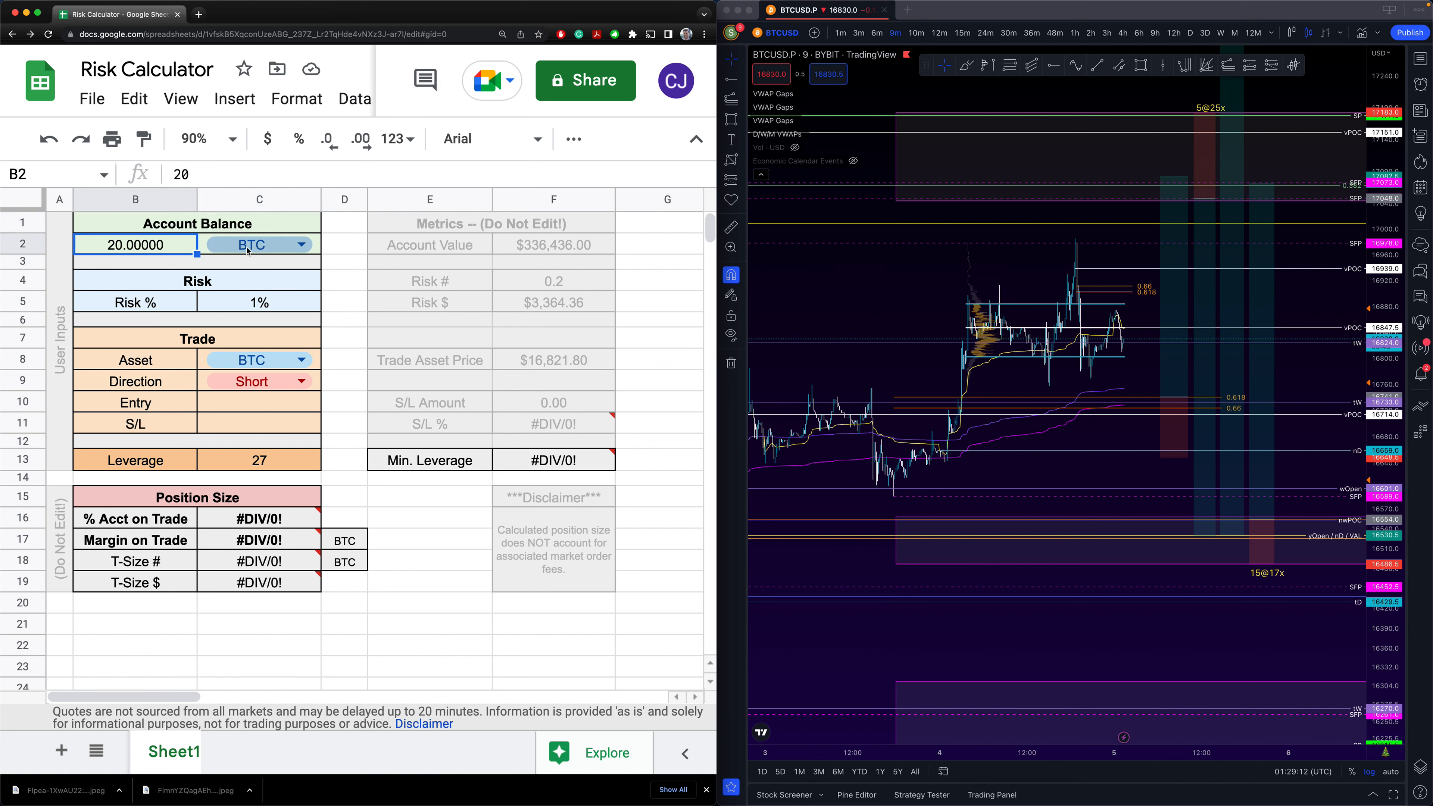
- Check the F2 Account Value formula and try balance currencies ETH and USDT, then return to BTC
left_click(299, 249)
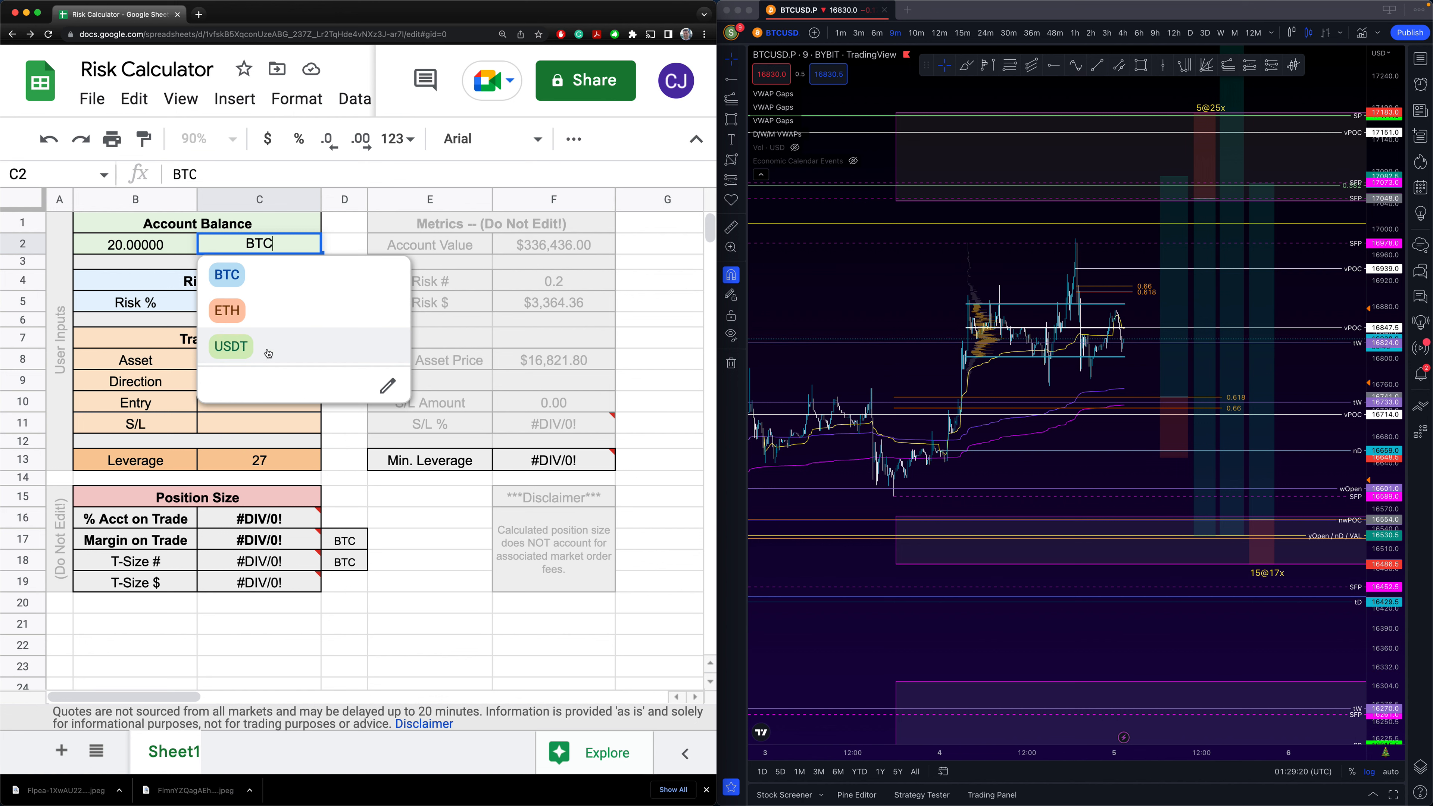
left_click(367, 249)
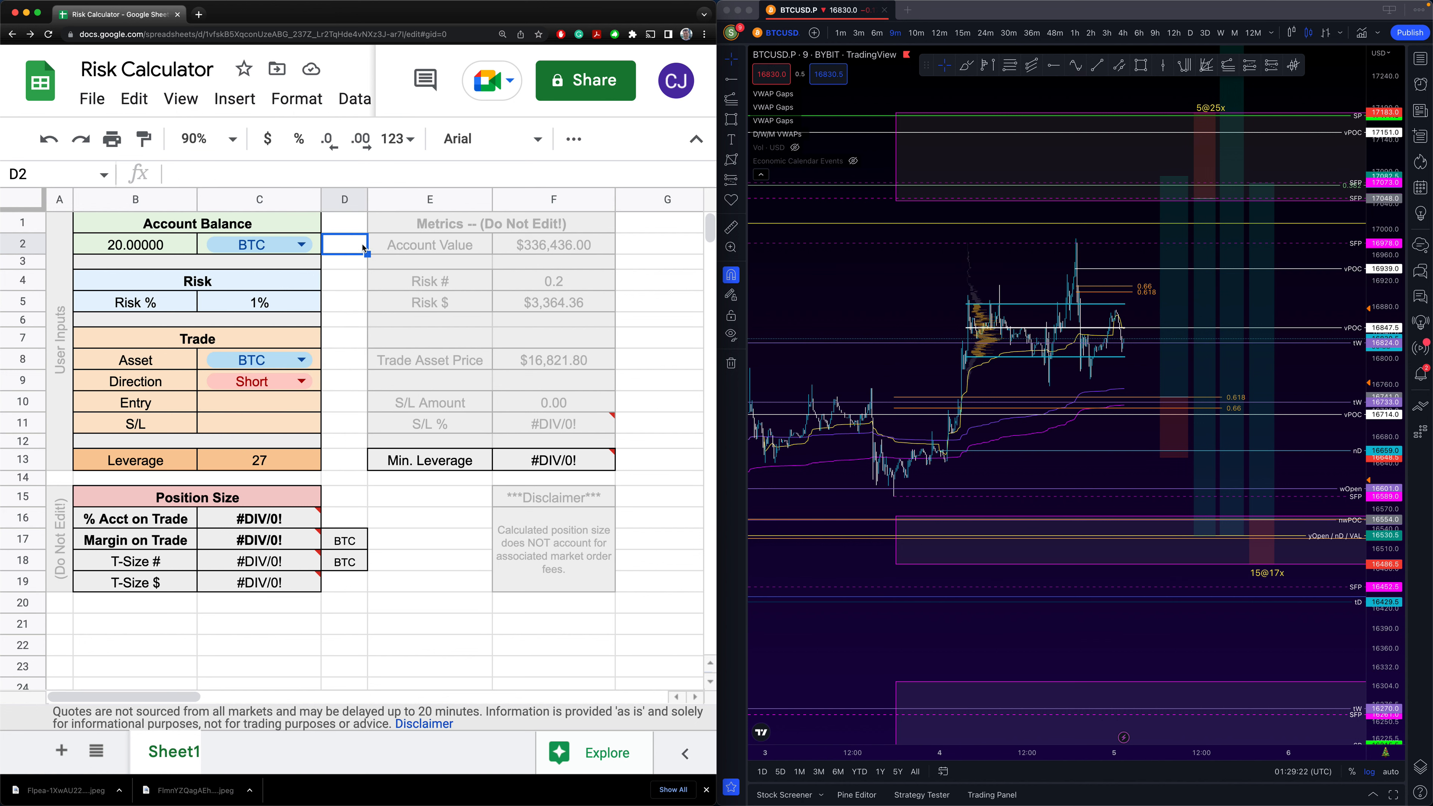
left_click(388, 249)
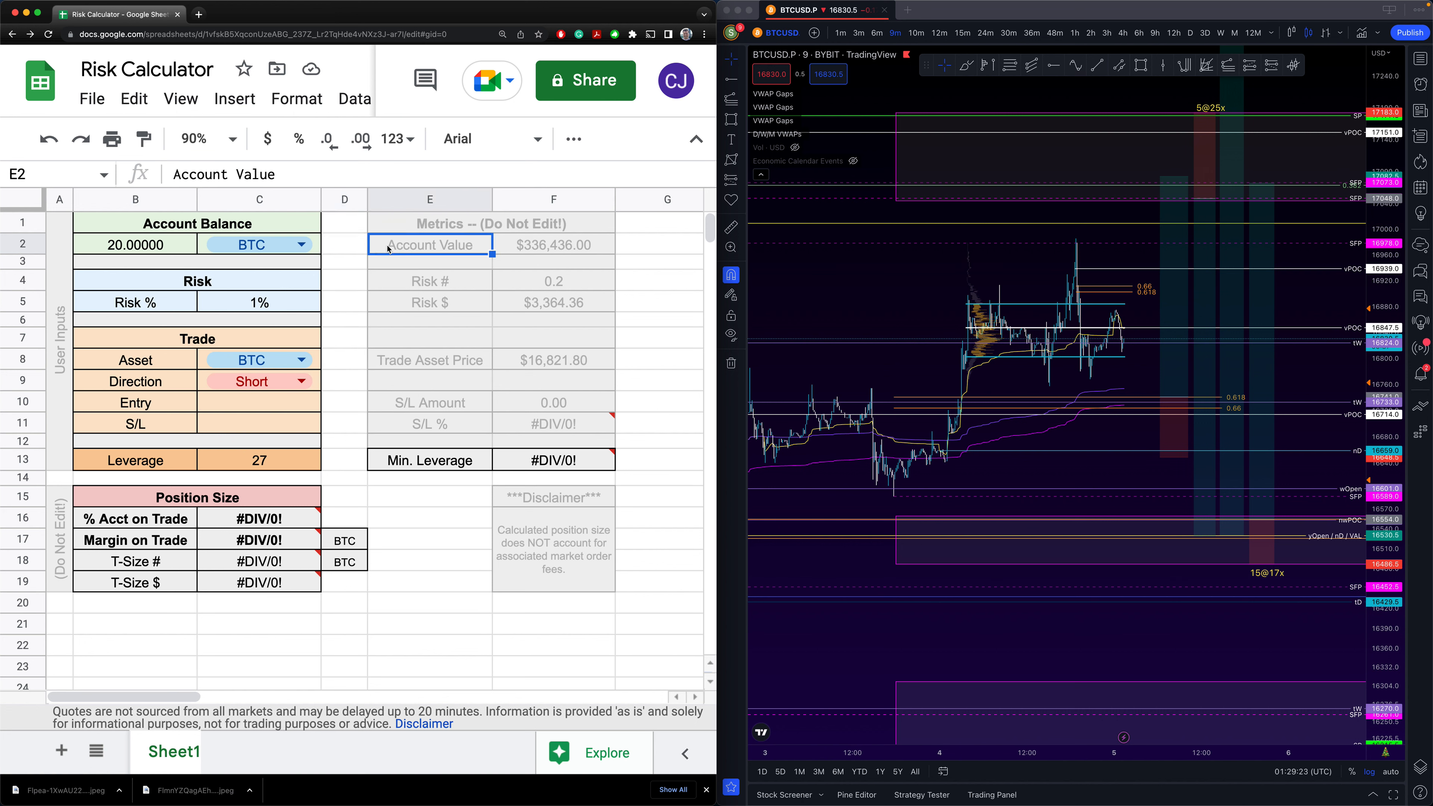
left_click(522, 250)
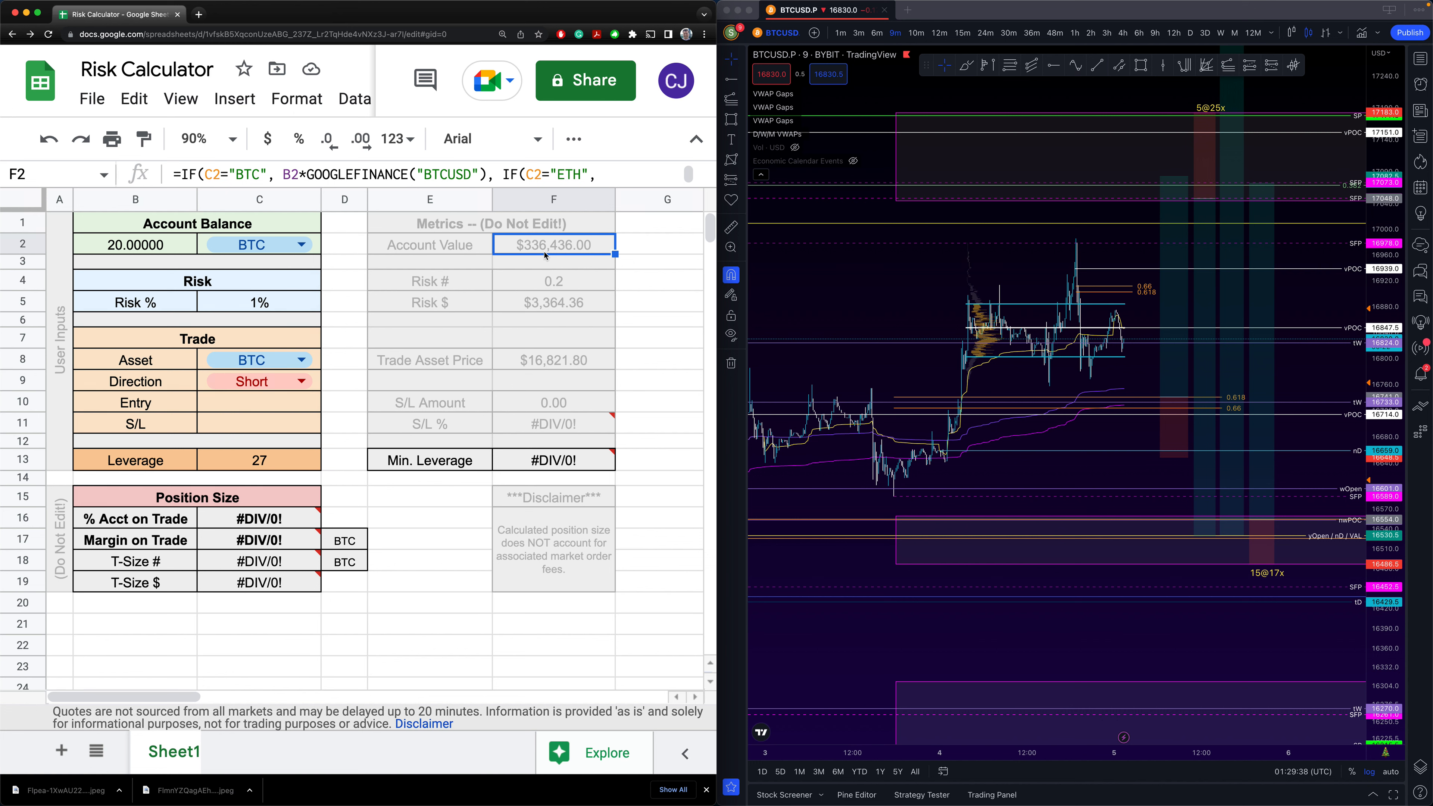
left_click(302, 245)
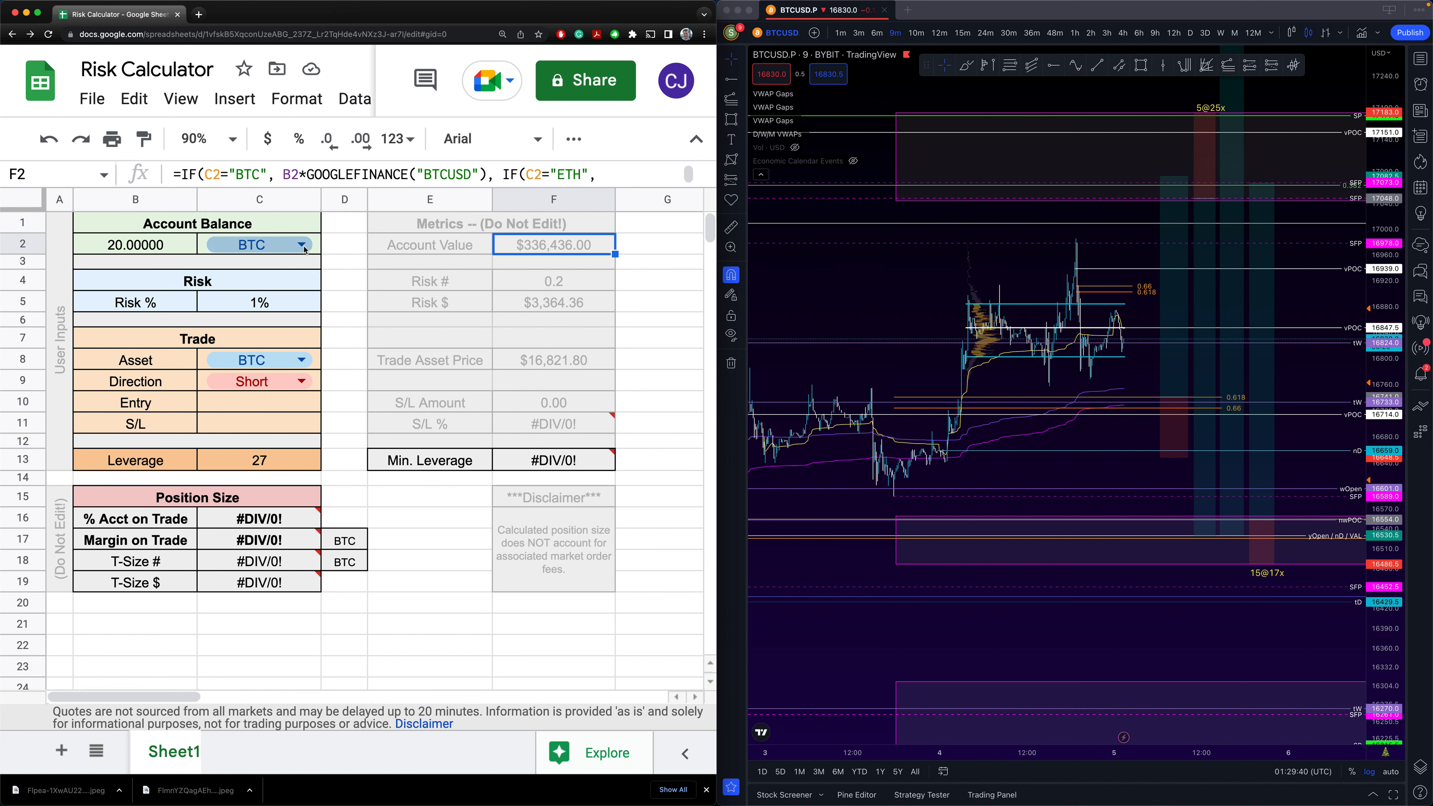
left_click(250, 305)
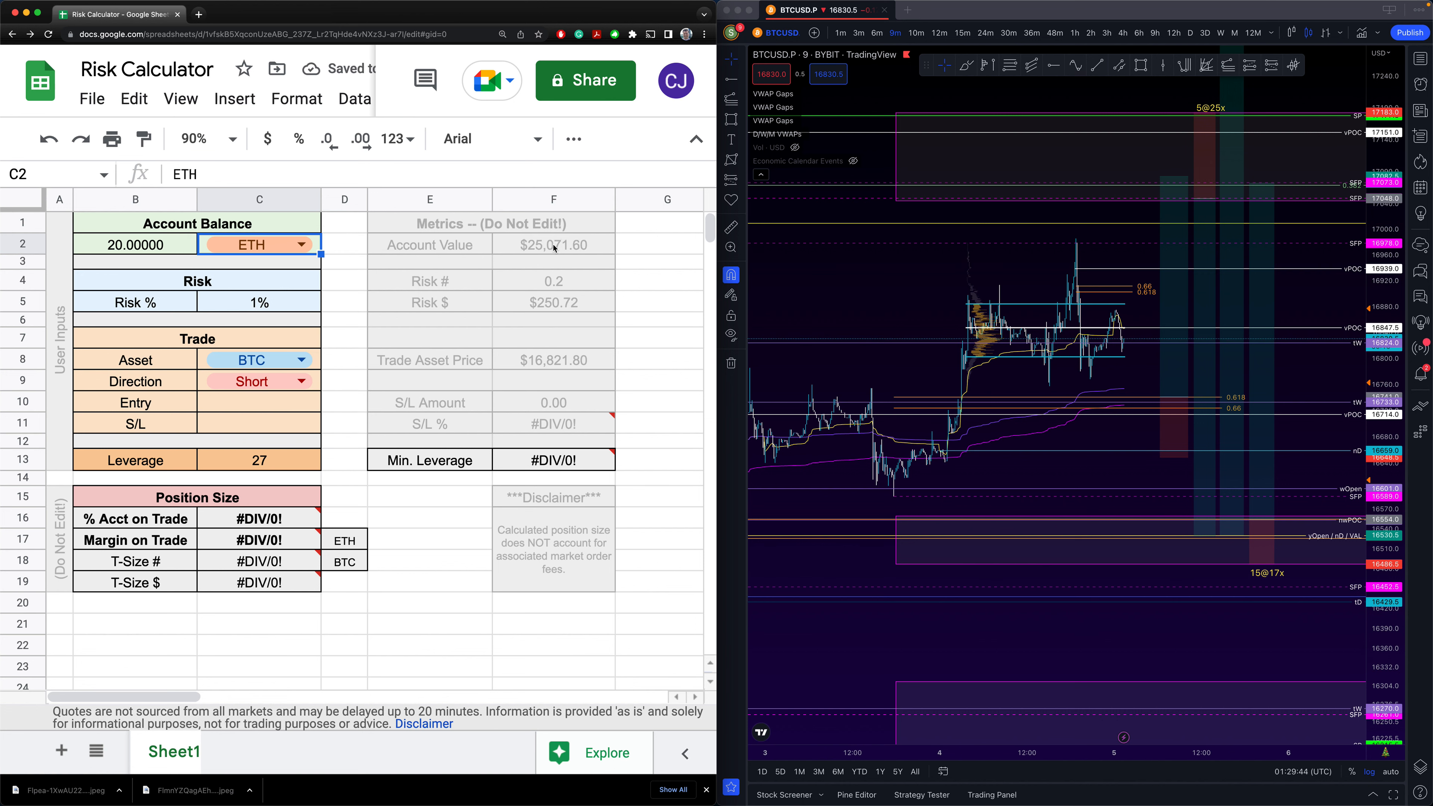
left_click(302, 245)
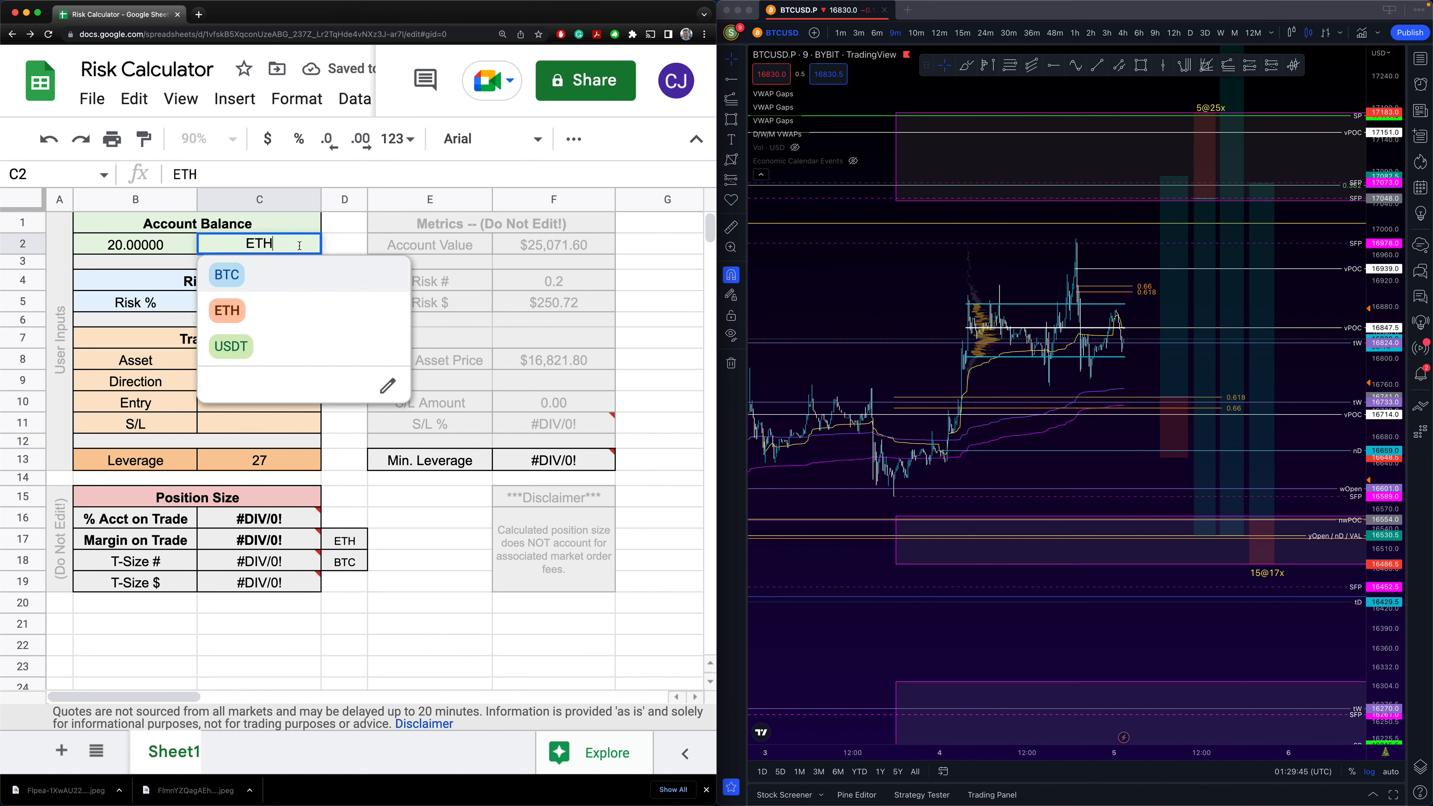
left_click(216, 355)
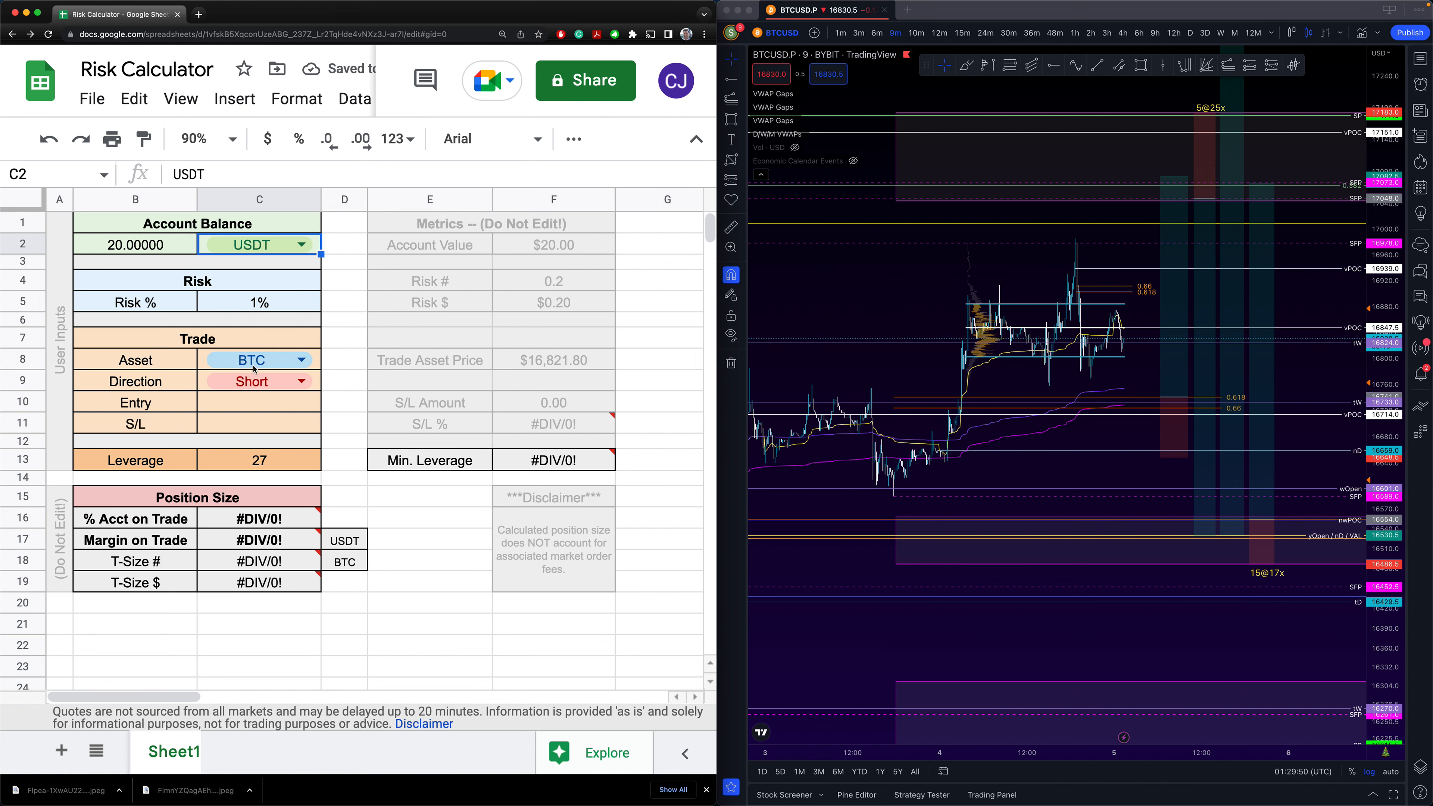
left_click(302, 245)
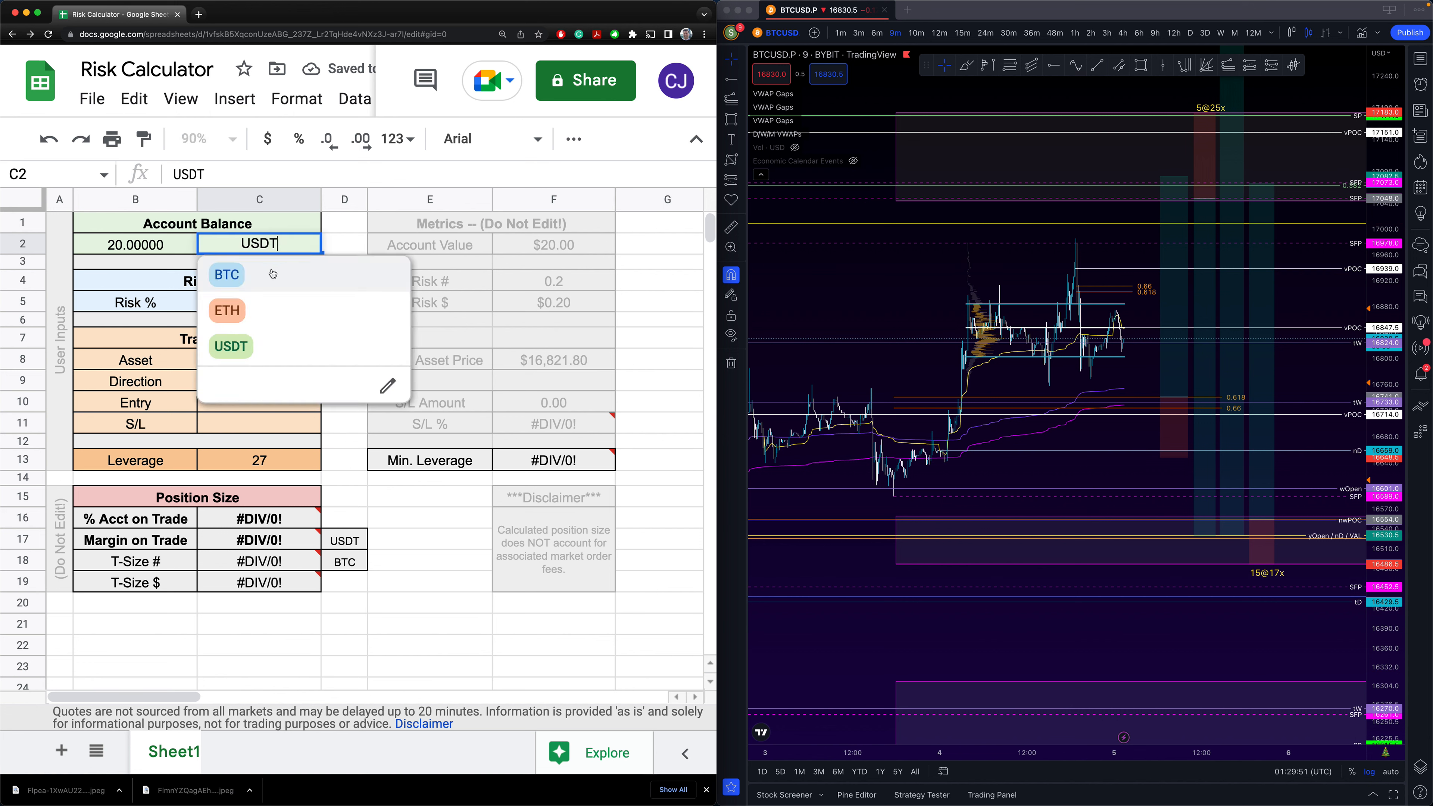
left_click(240, 277)
- Try Risk % values of 2, 3 and 4 in C5, then reset it to 1%
left_click(212, 284)
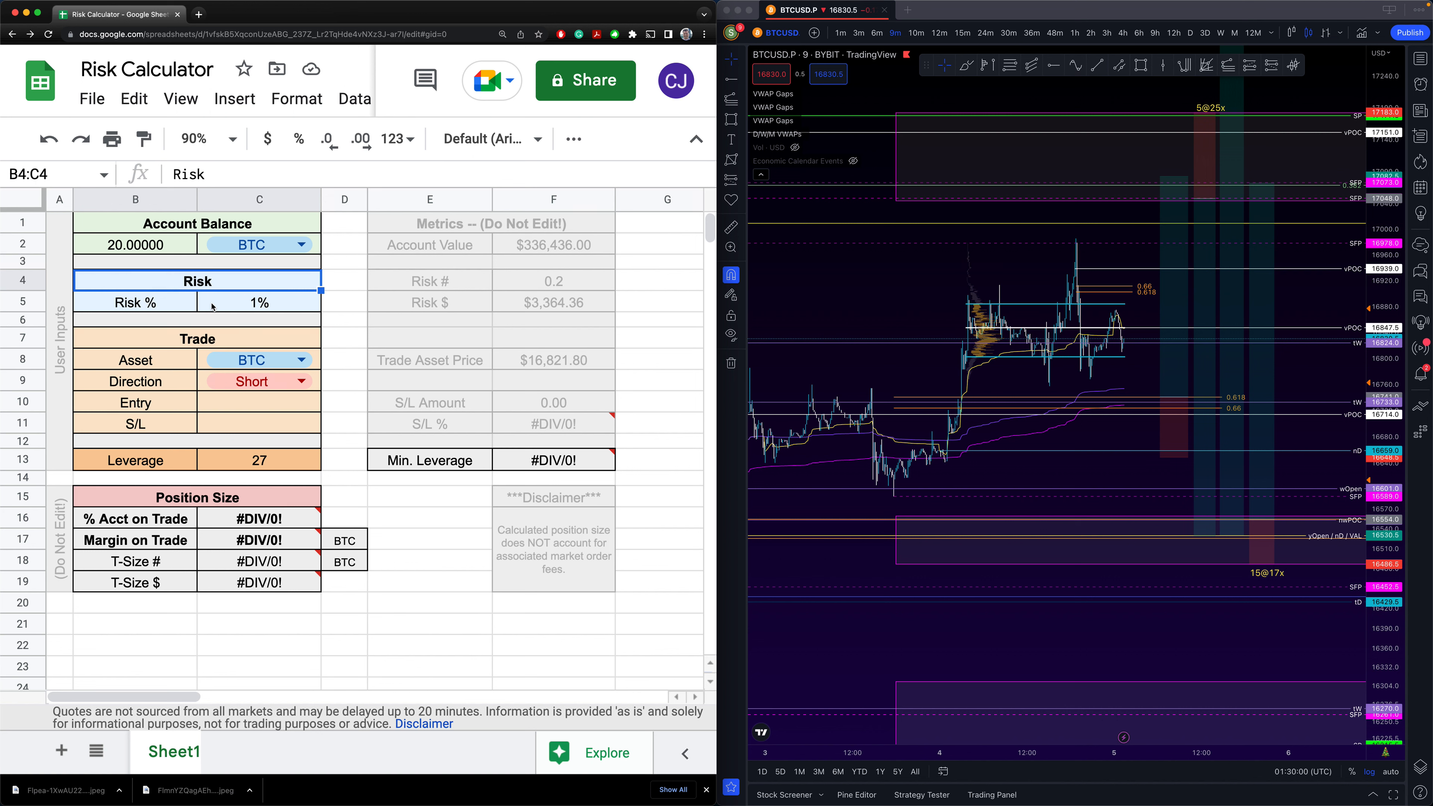
left_click(230, 305)
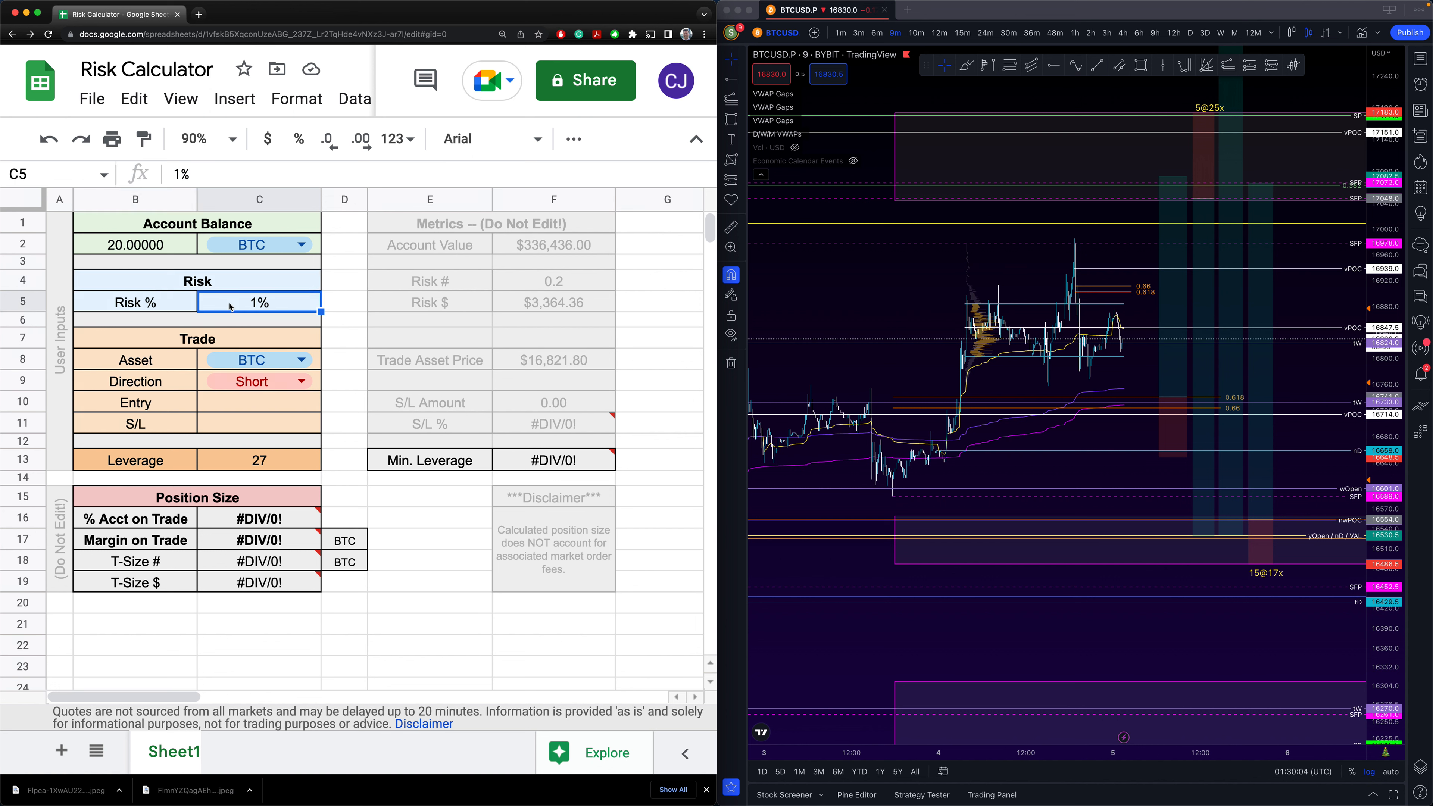
type("2")
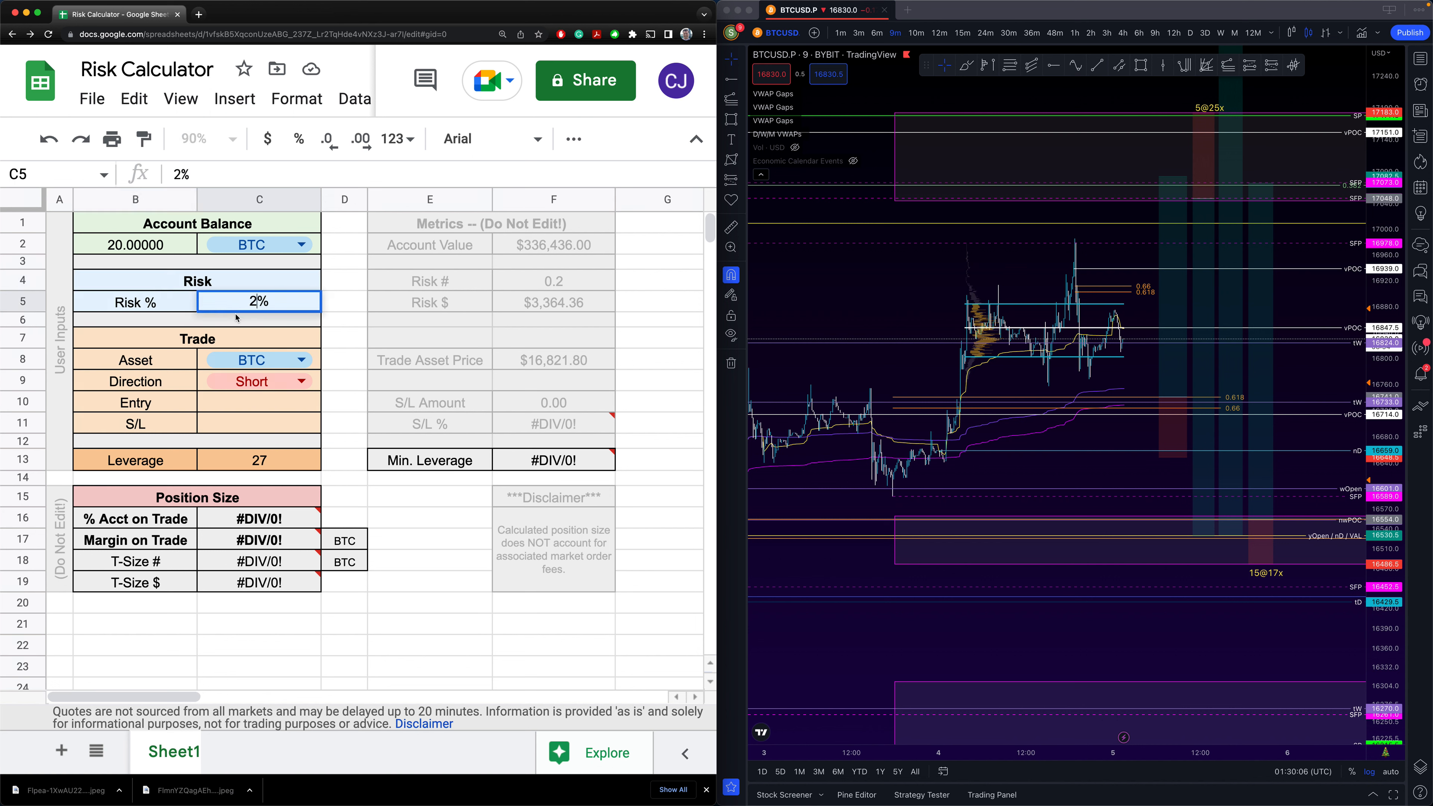
key("Return")
left_click(250, 305)
type("3")
key("Return")
left_click(250, 308)
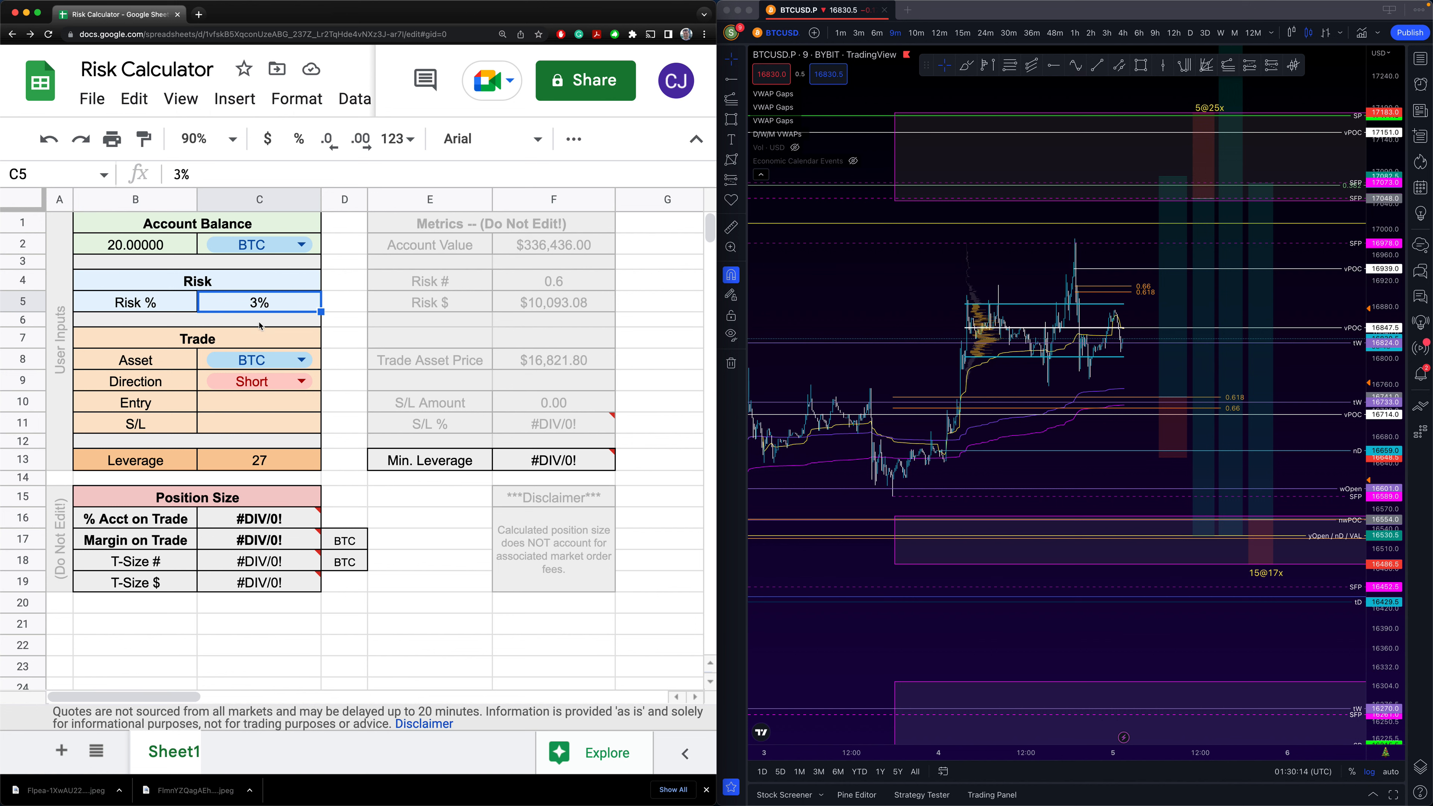
type("4")
key("Return")
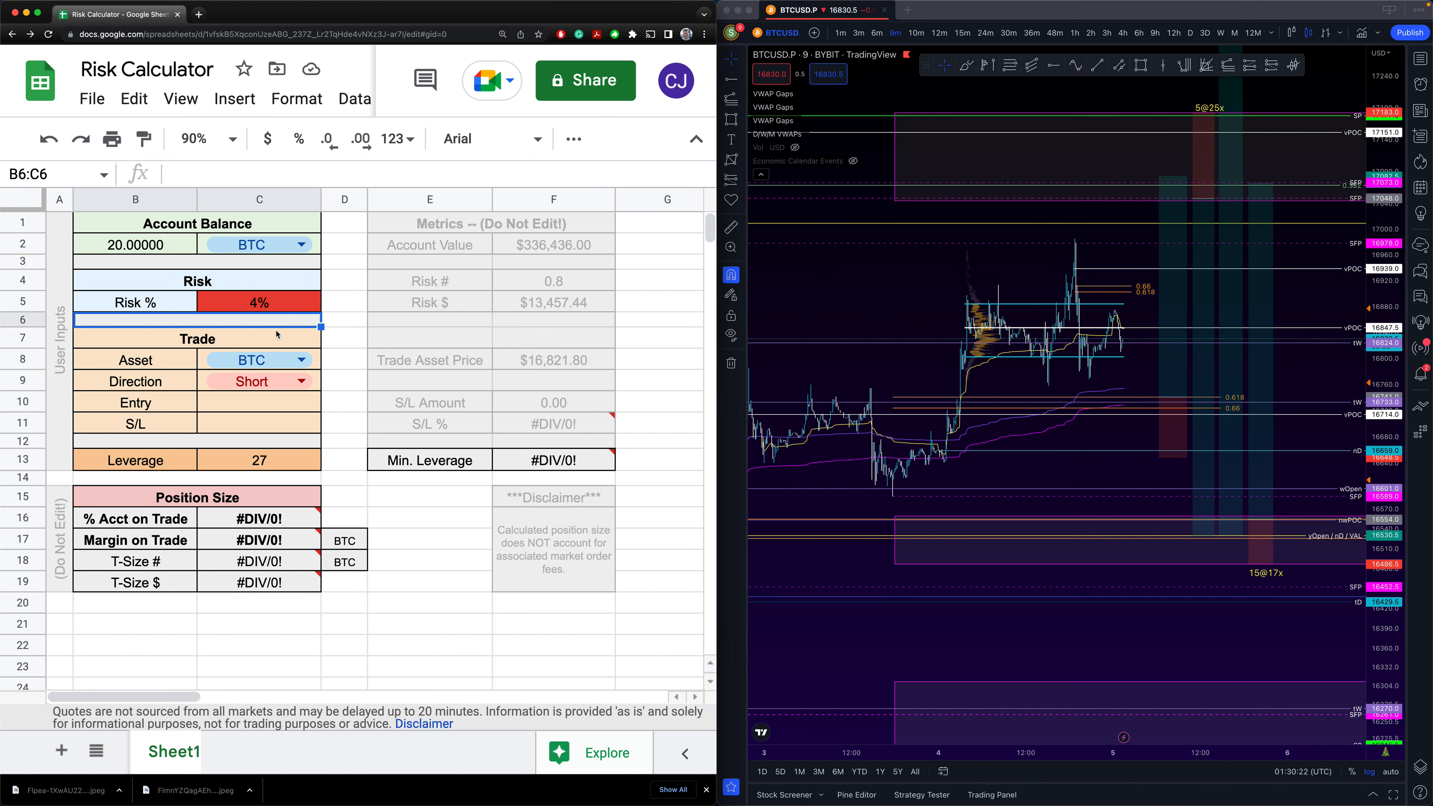
left_click(276, 309)
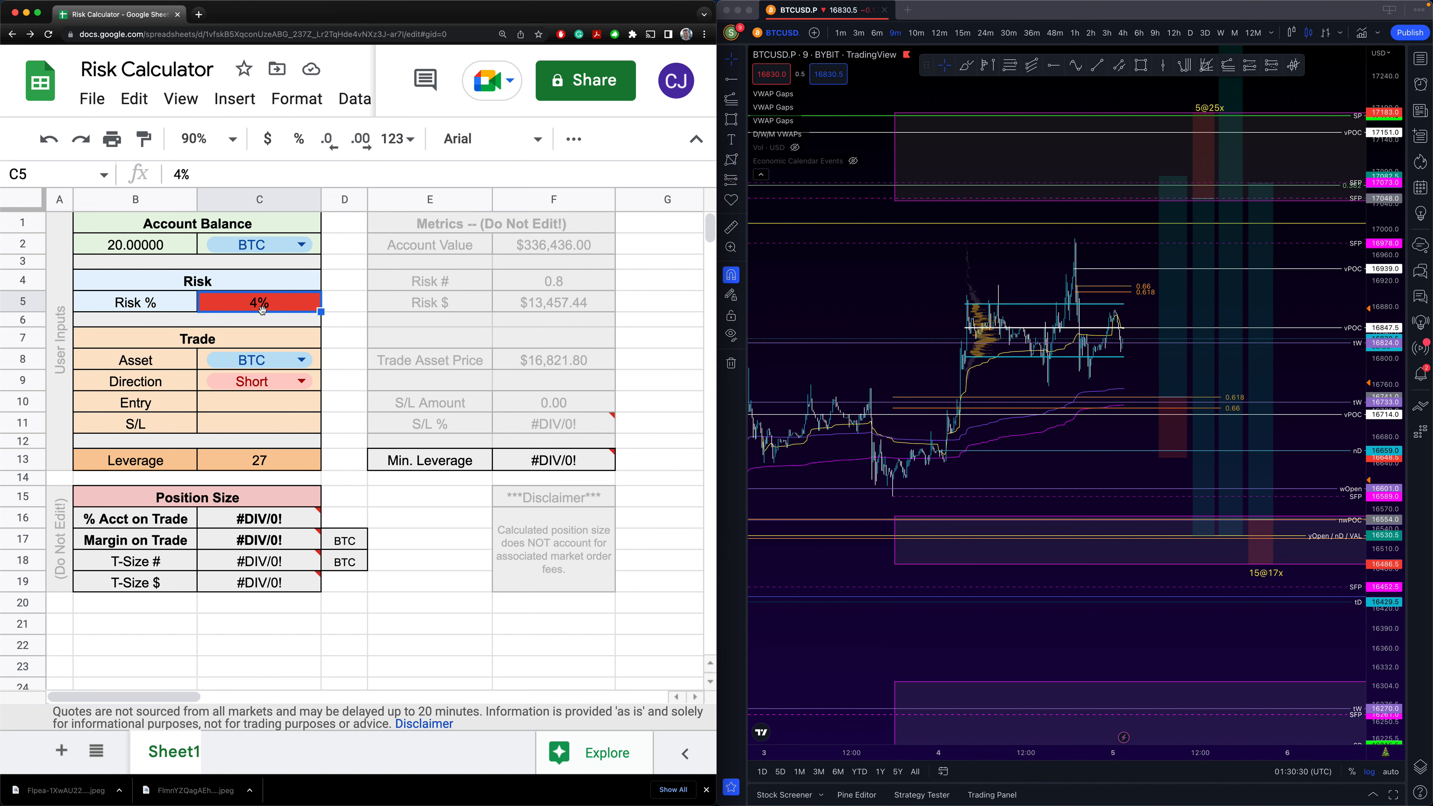
type("1")
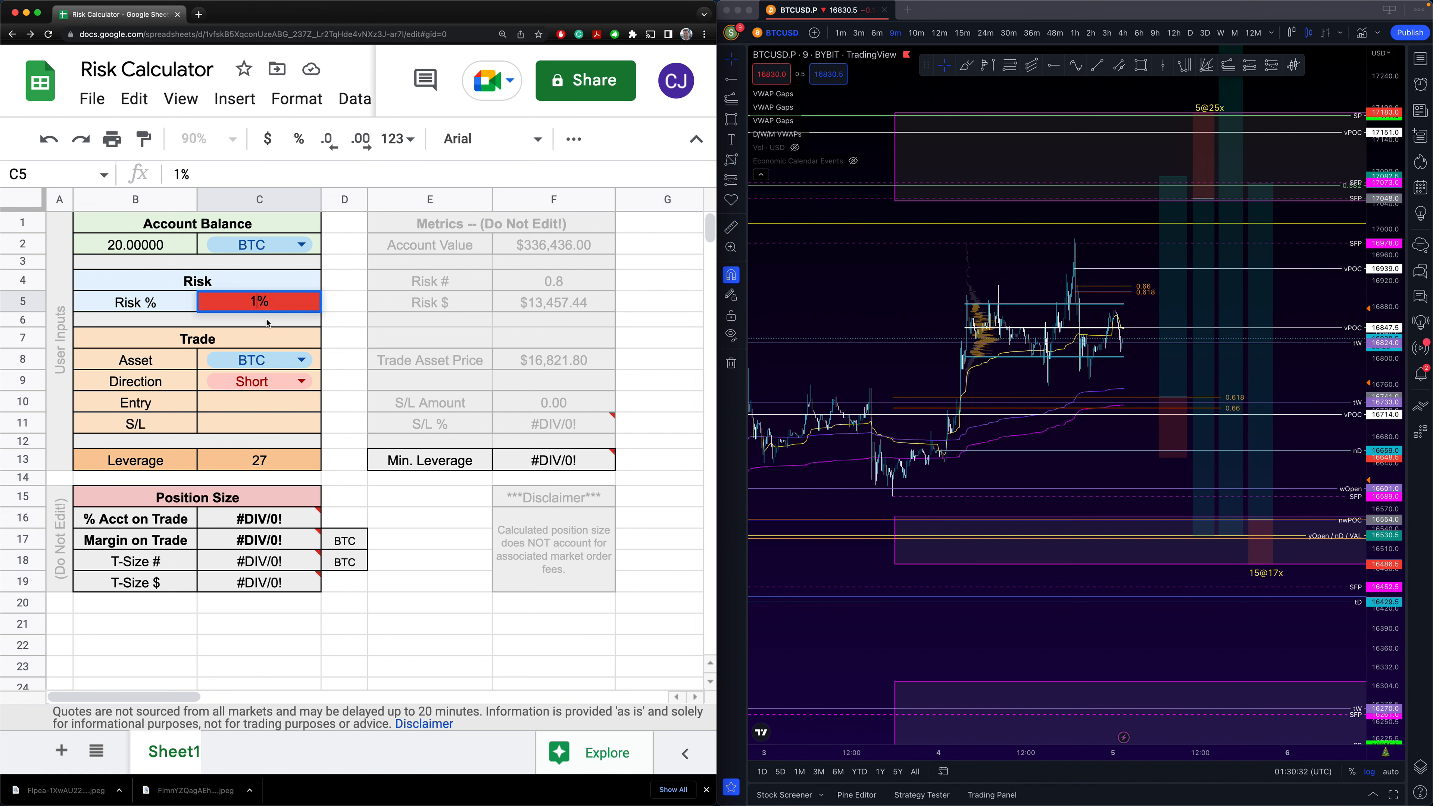
key("Return")
- Set the trade direction to Long and paste the position's 16741.0 entry into C10
left_click(244, 343)
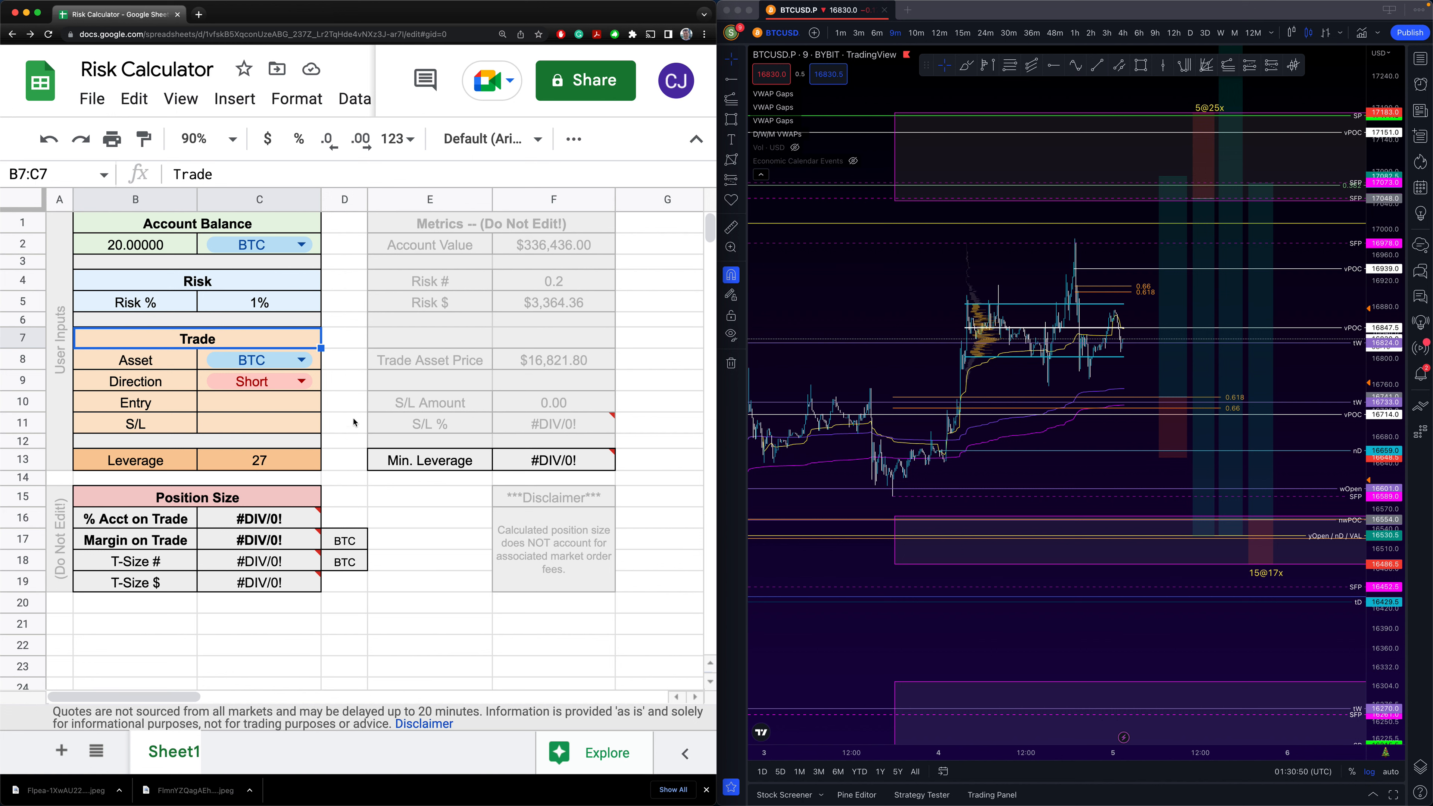
left_click(302, 382)
left_click(253, 411)
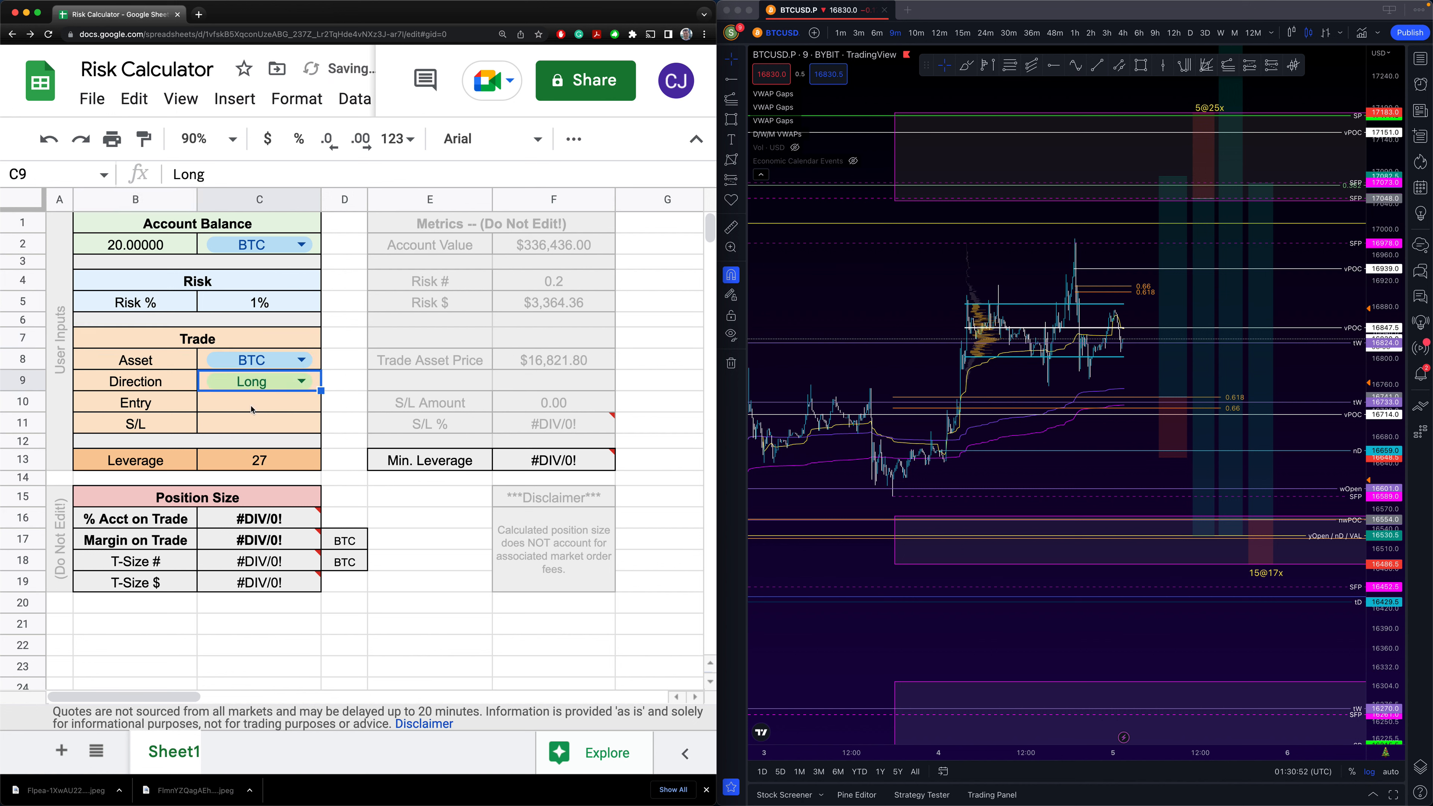
left_click(1176, 381)
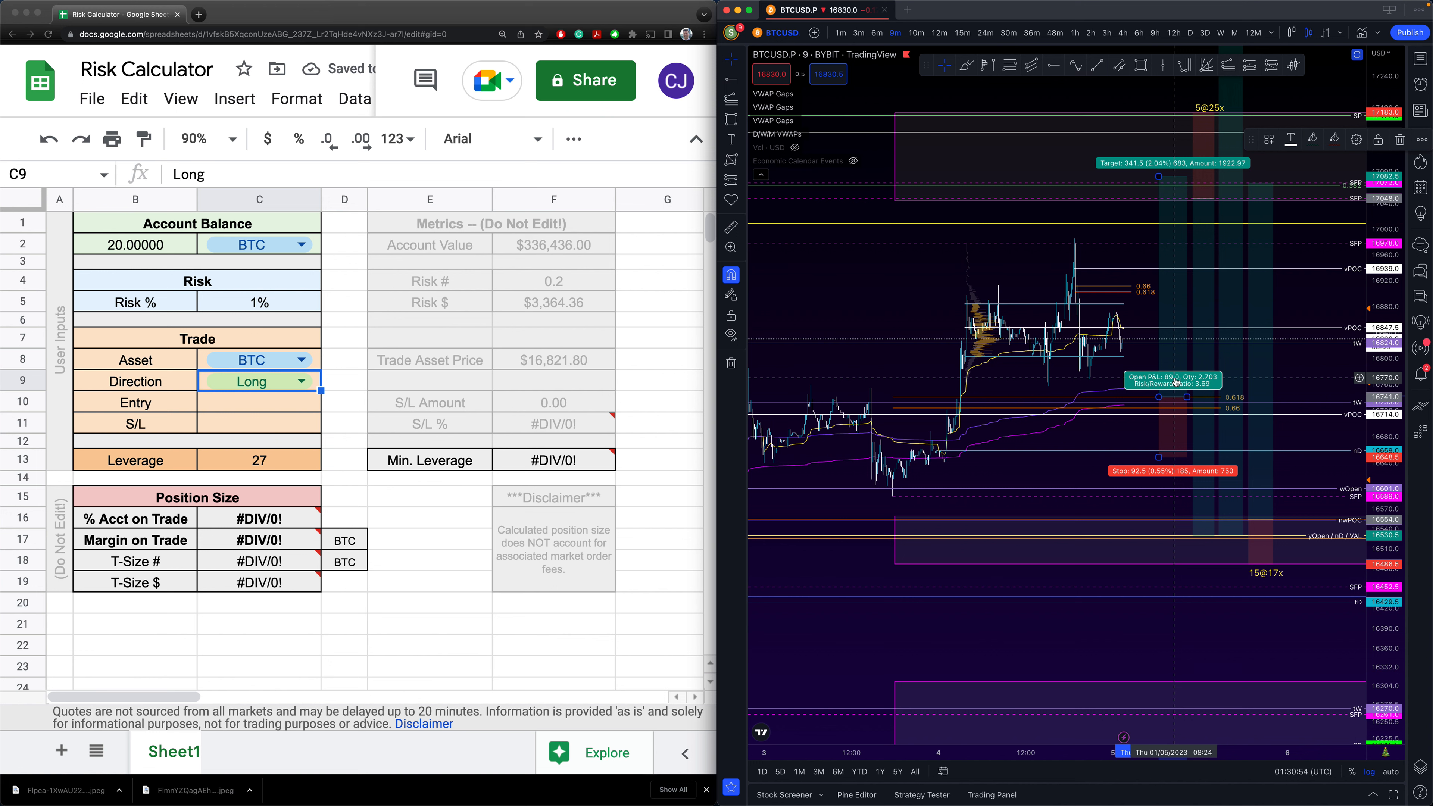
double_click(1170, 440)
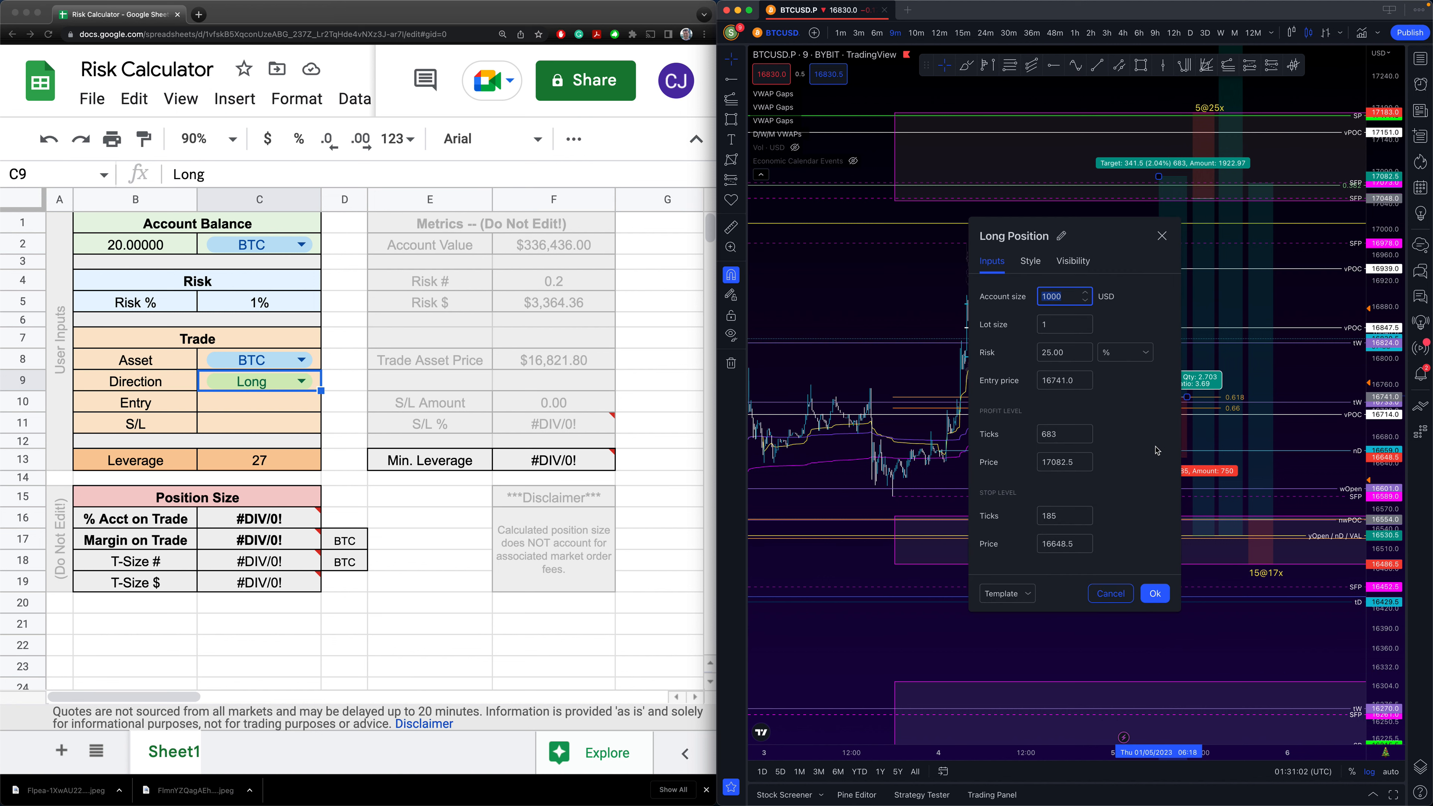
left_click(1052, 379)
double_click(1052, 379)
key("super+c")
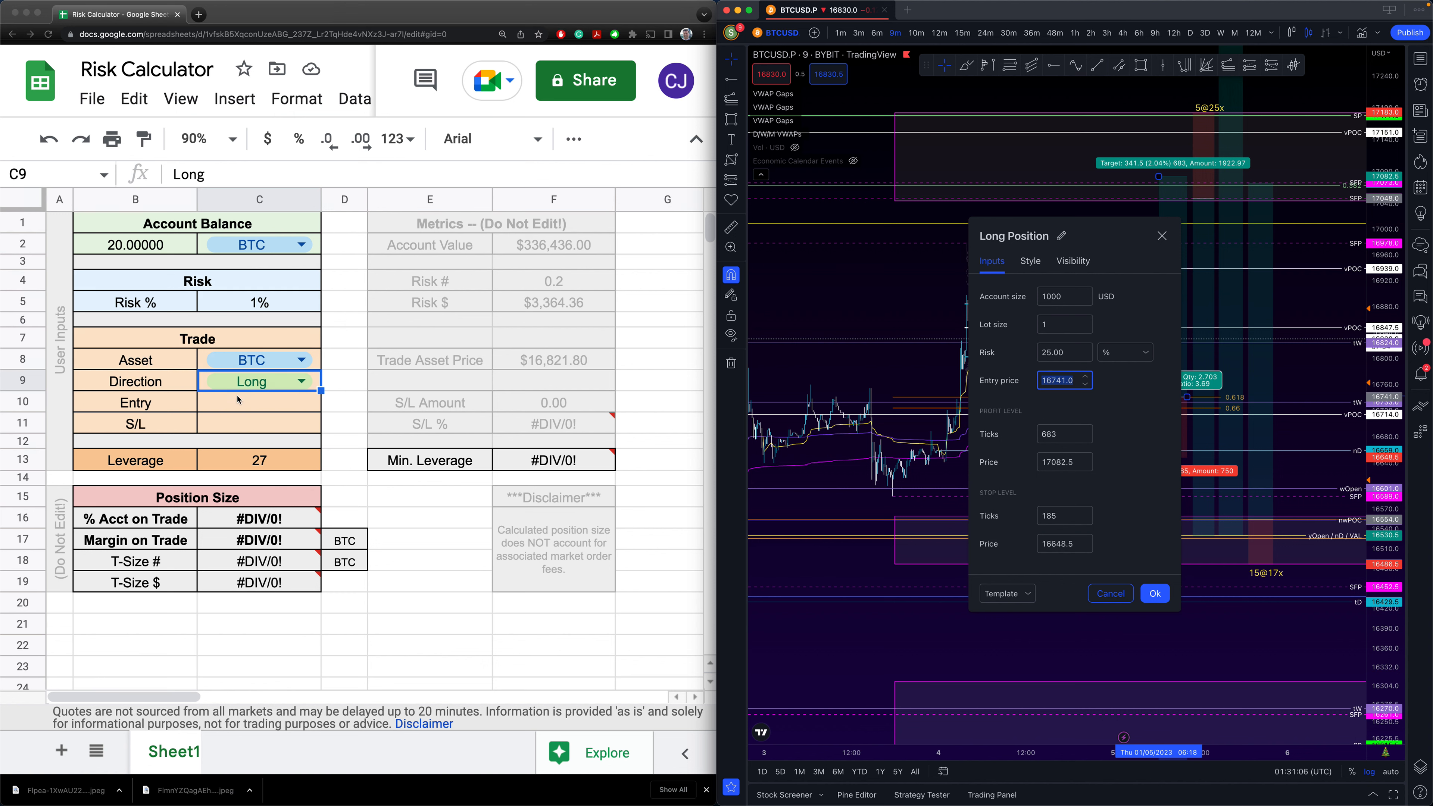
left_click(242, 401)
key("super+v")
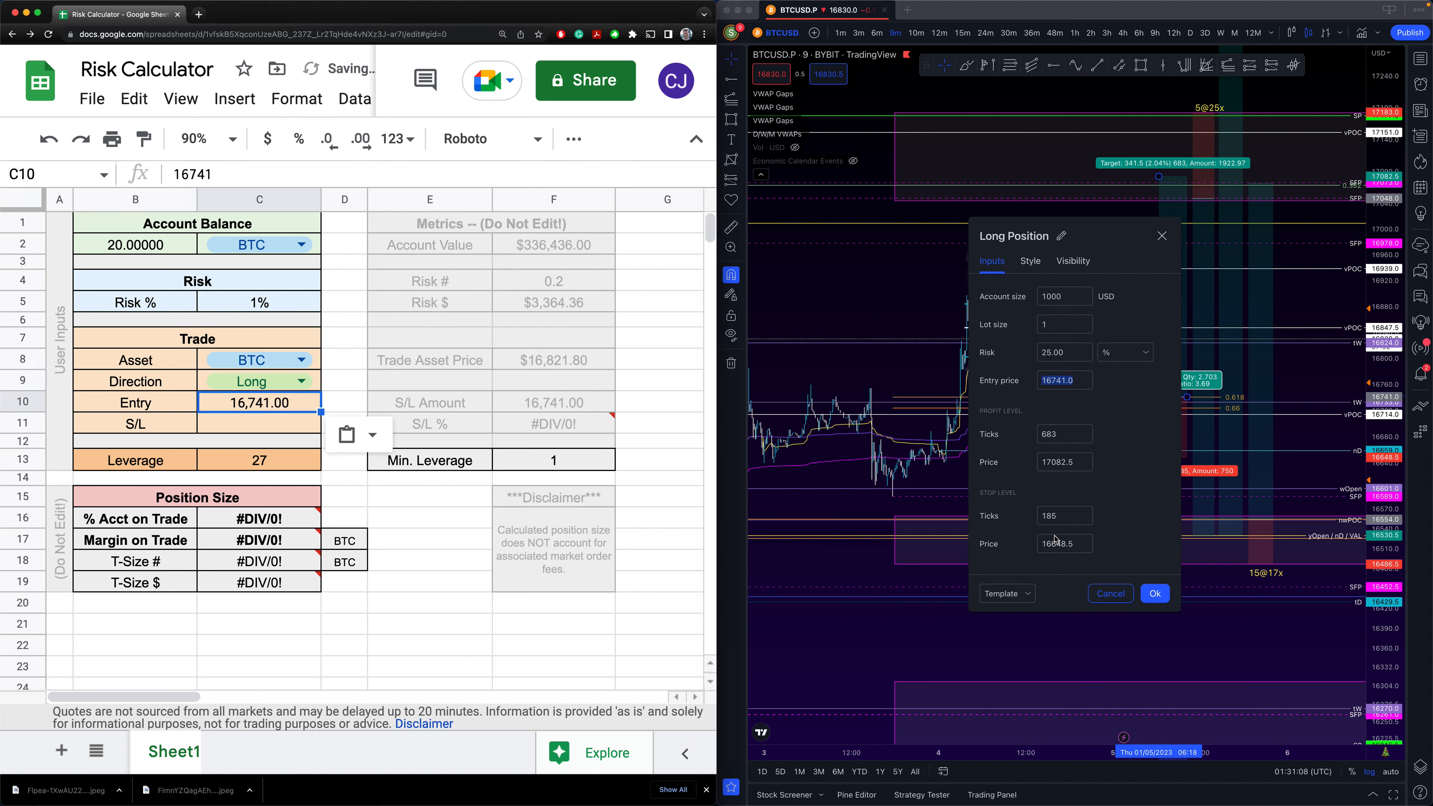
- Paste the 16648.5 stop price into C11 and check the minimum leverage result
double_click(1067, 542)
key("super+c")
left_click(257, 423)
key("super+v")
left_click(343, 497)
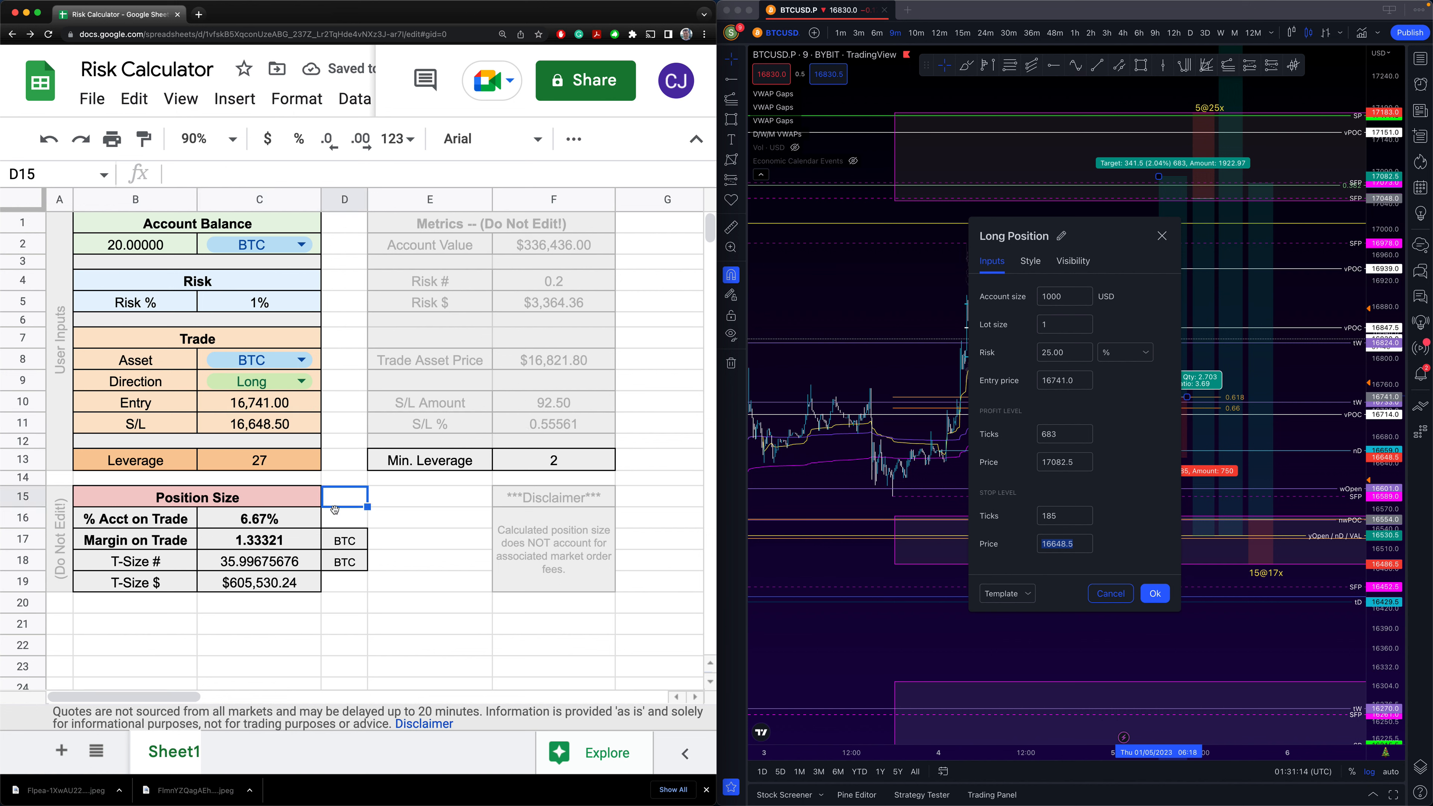
left_click(395, 466)
- Set the Leverage in C13 to 1, pushing % Acct on Trade to 179.98%
left_click_drag(522, 466, 466, 464)
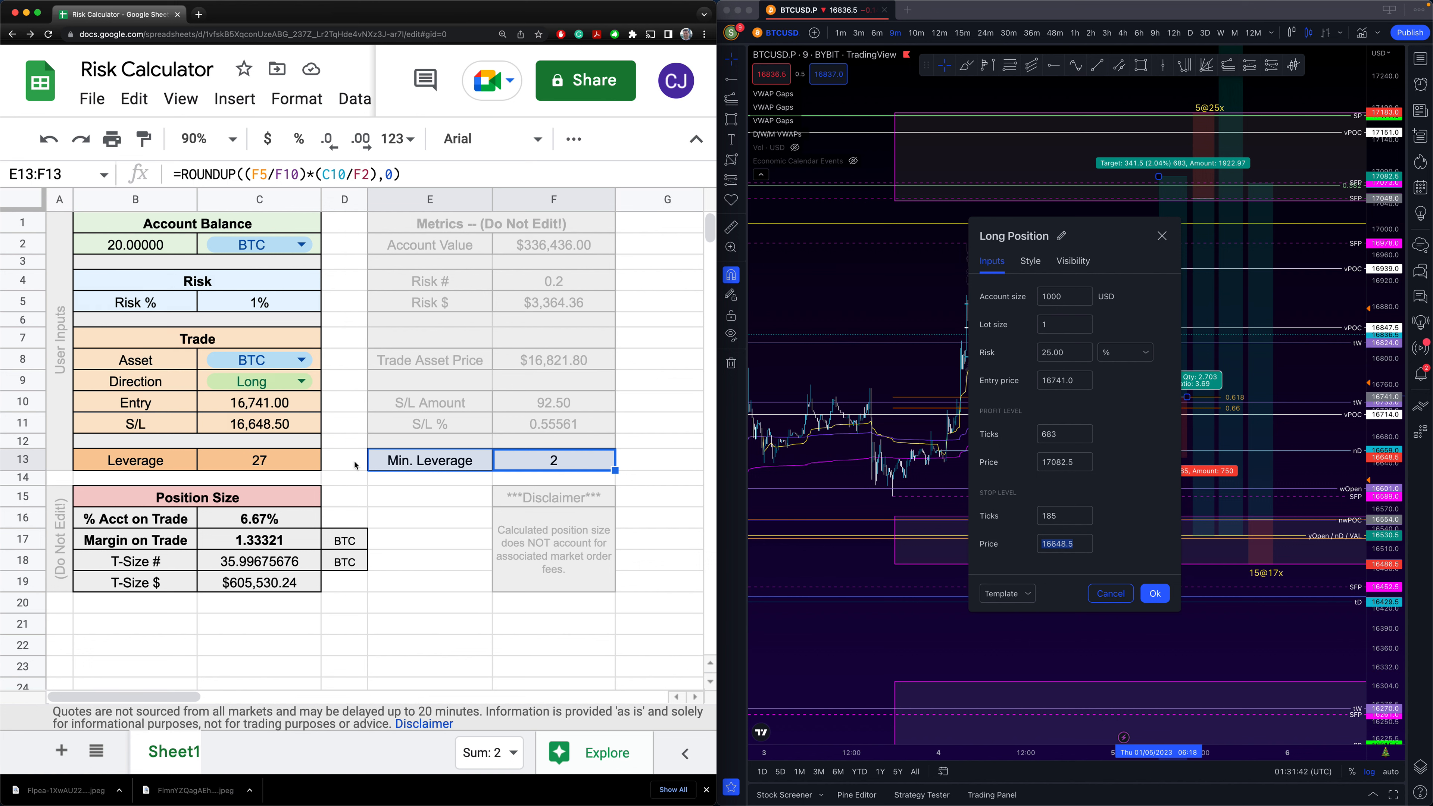
left_click(285, 464)
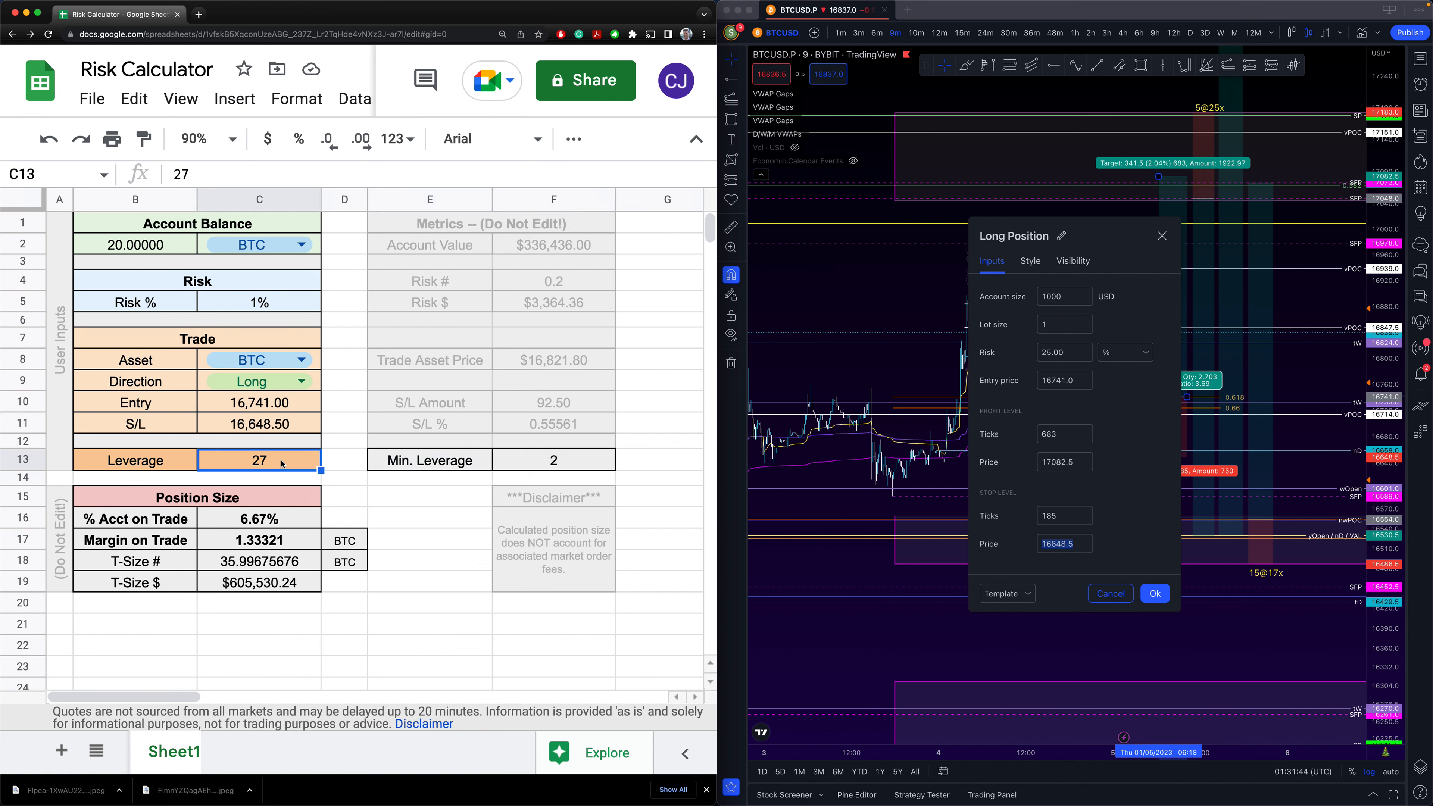
type("1")
key("Return")
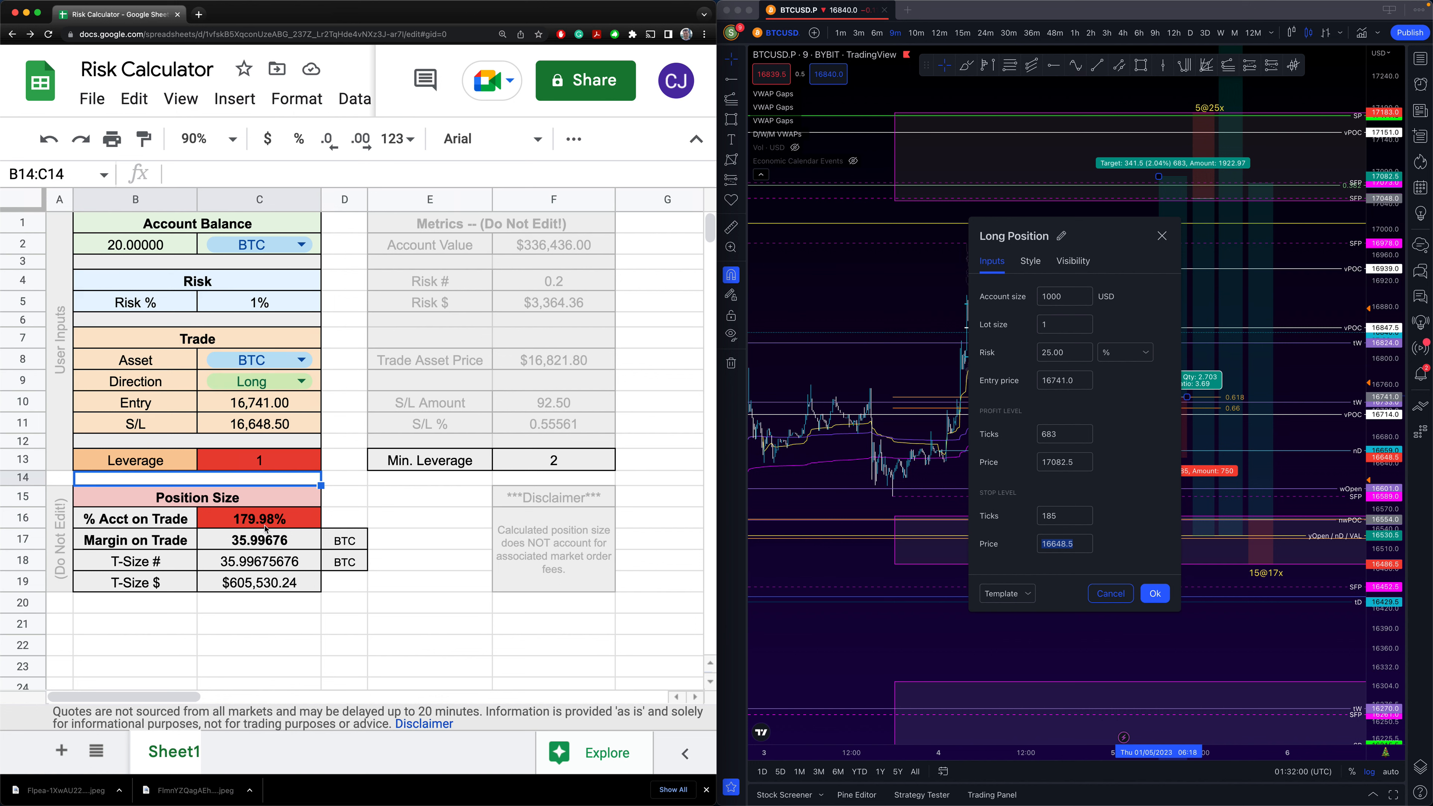
- Change the Leverage in C13 to 10, dropping % Acct on Trade to 18.00%
left_click(264, 471)
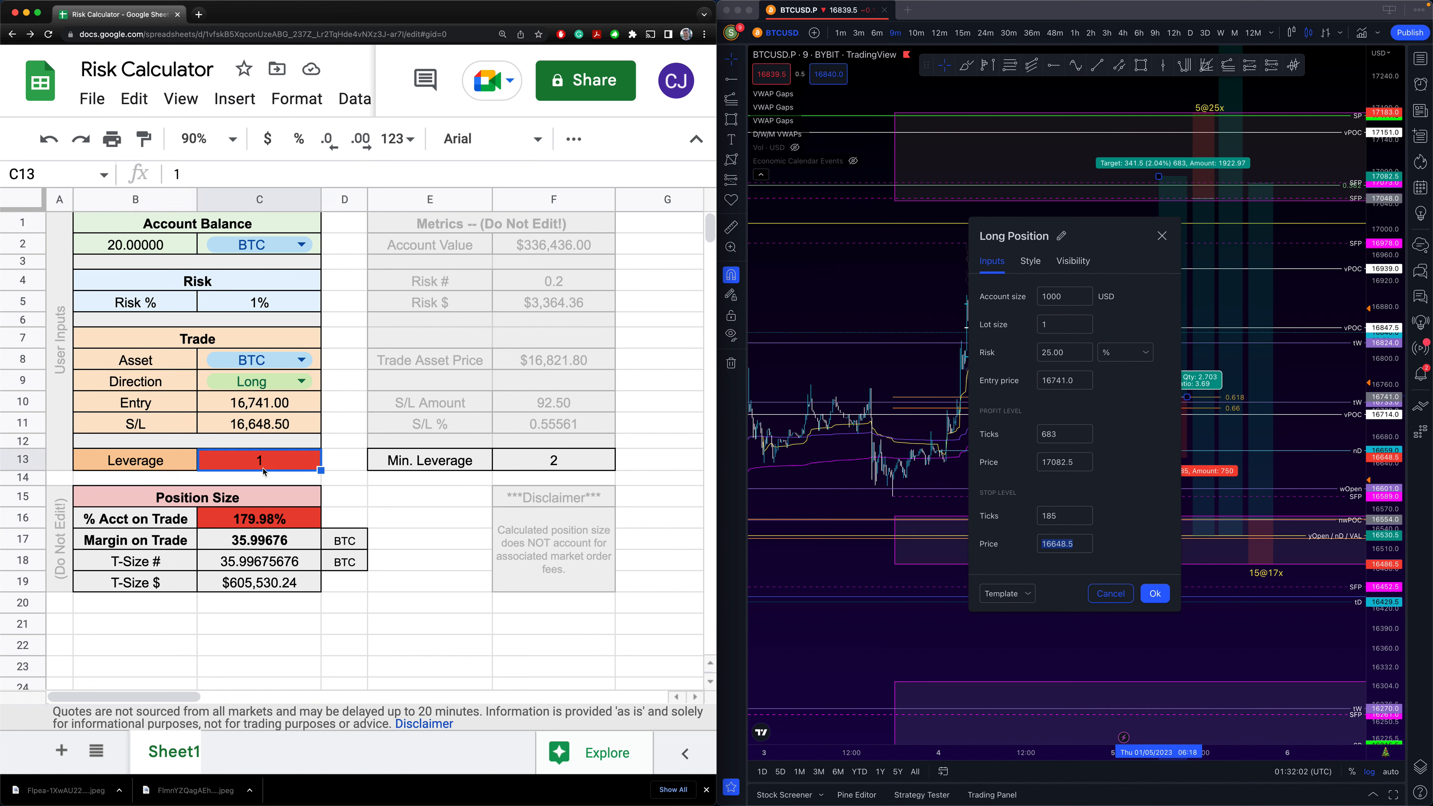
type("10")
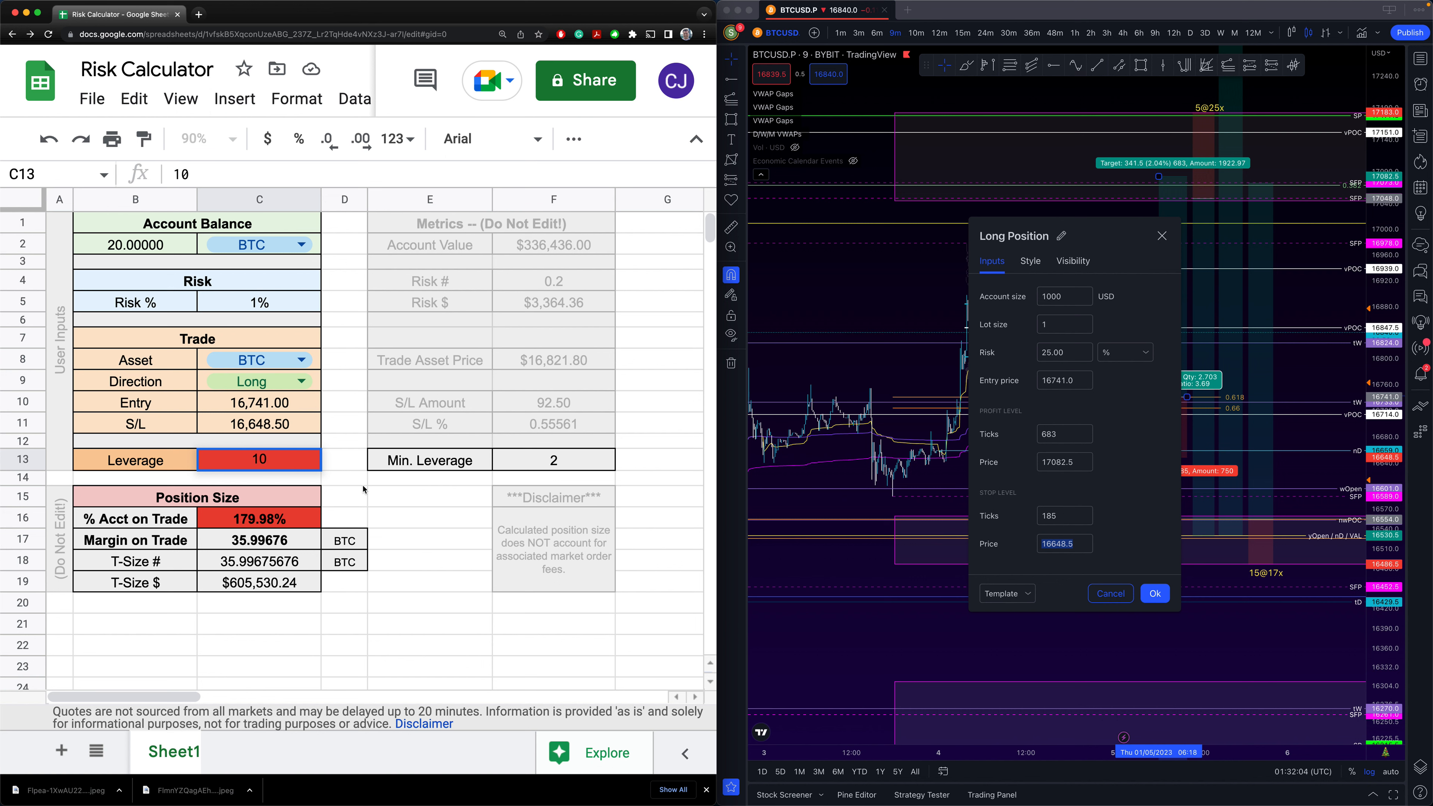
left_click(371, 484)
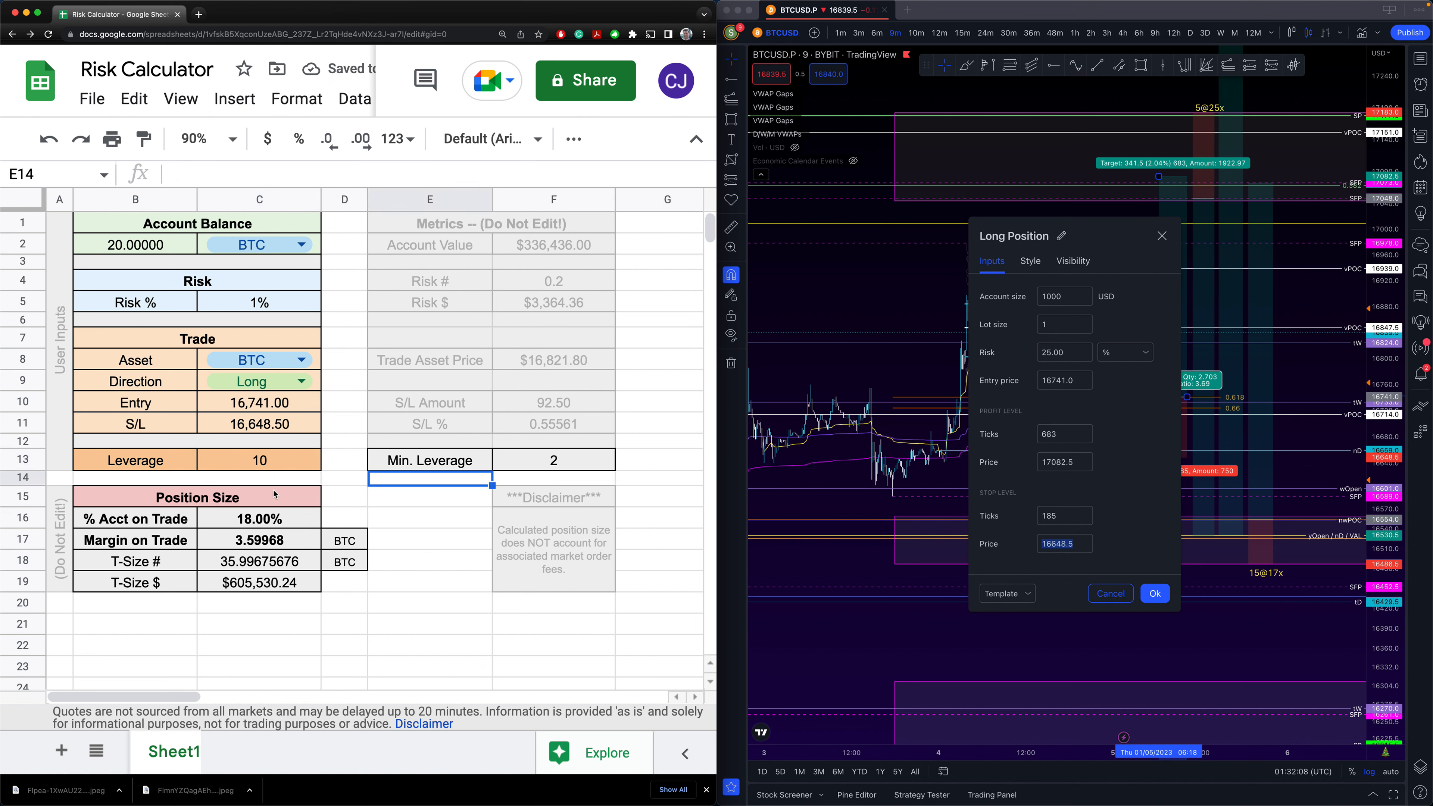
left_click(271, 524)
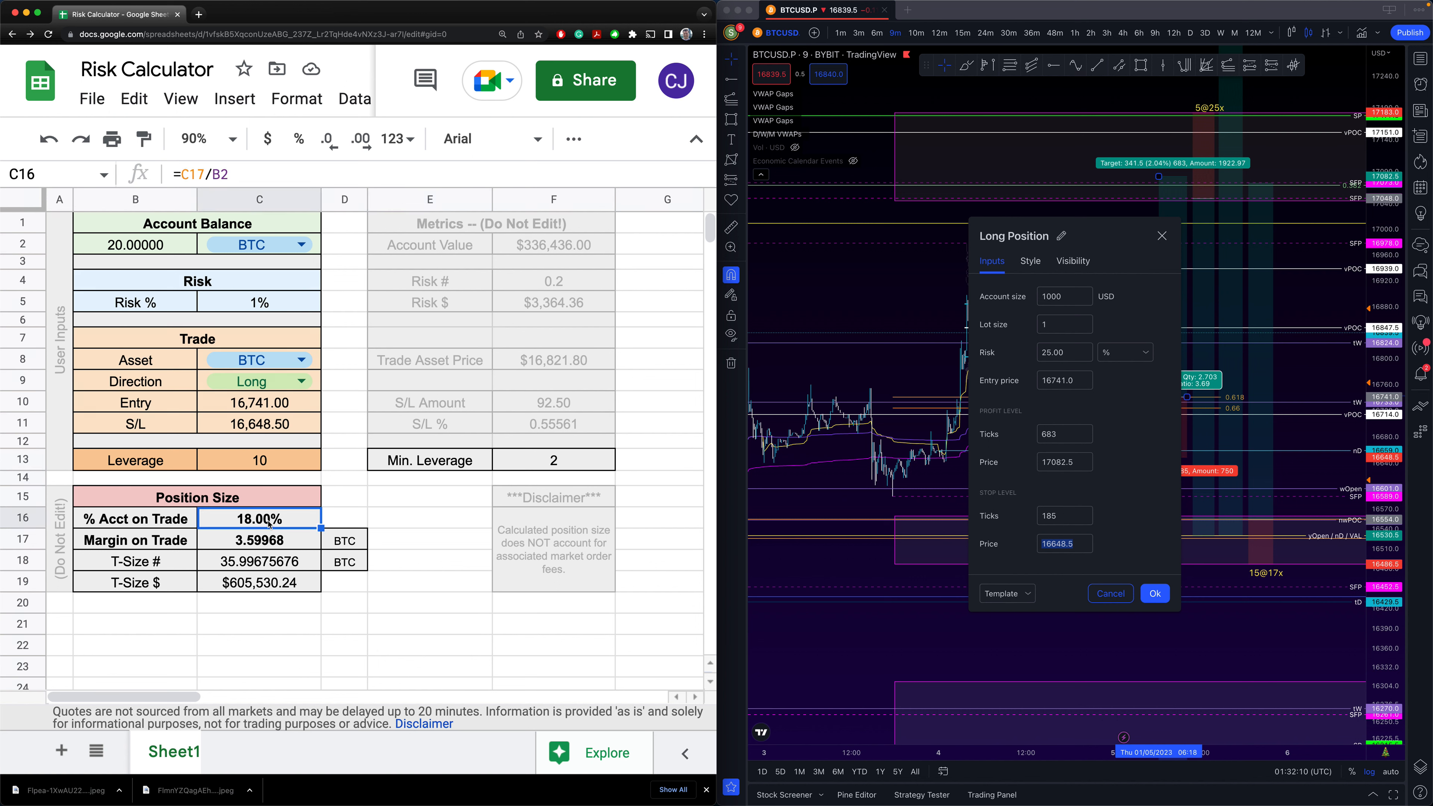
left_click(271, 463)
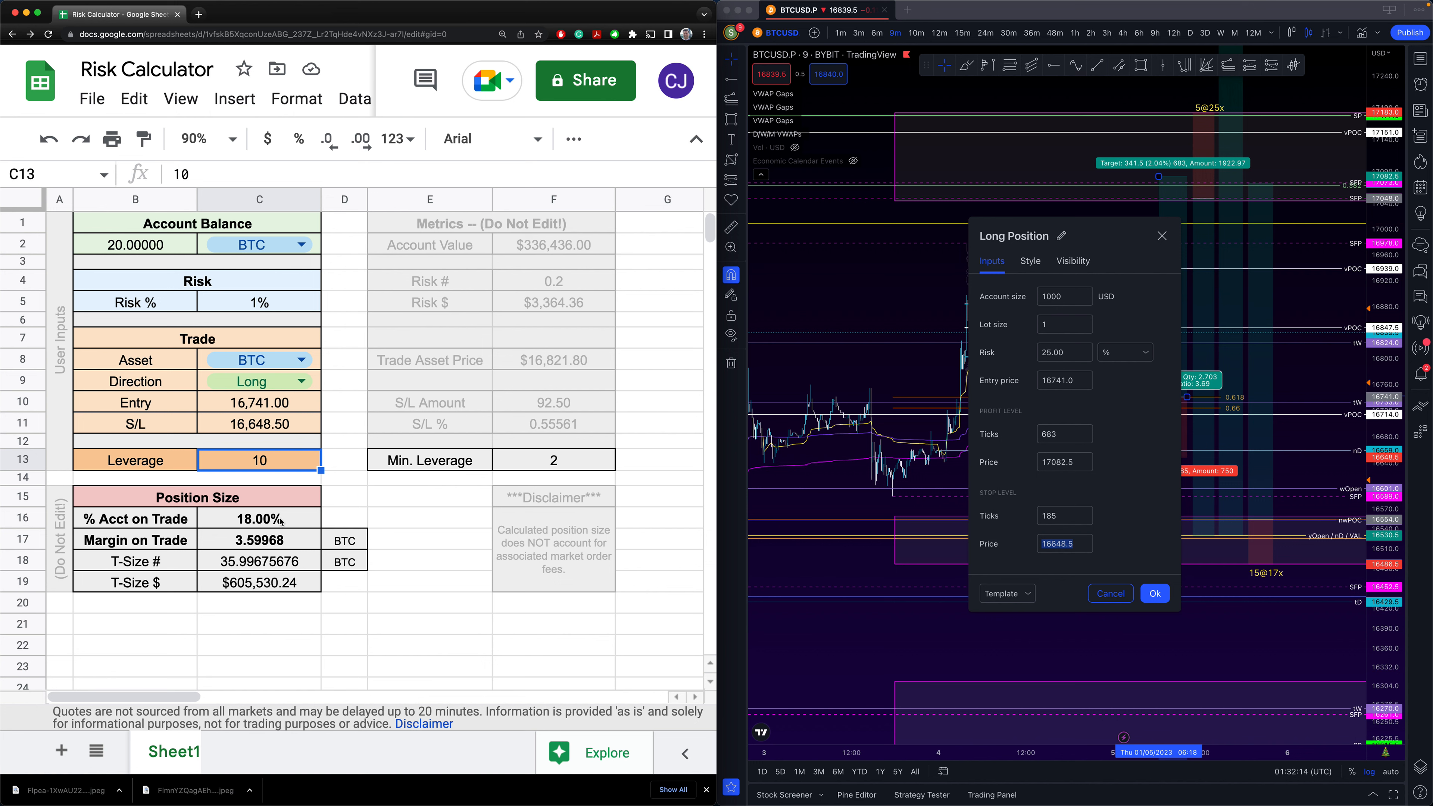
left_click(266, 308)
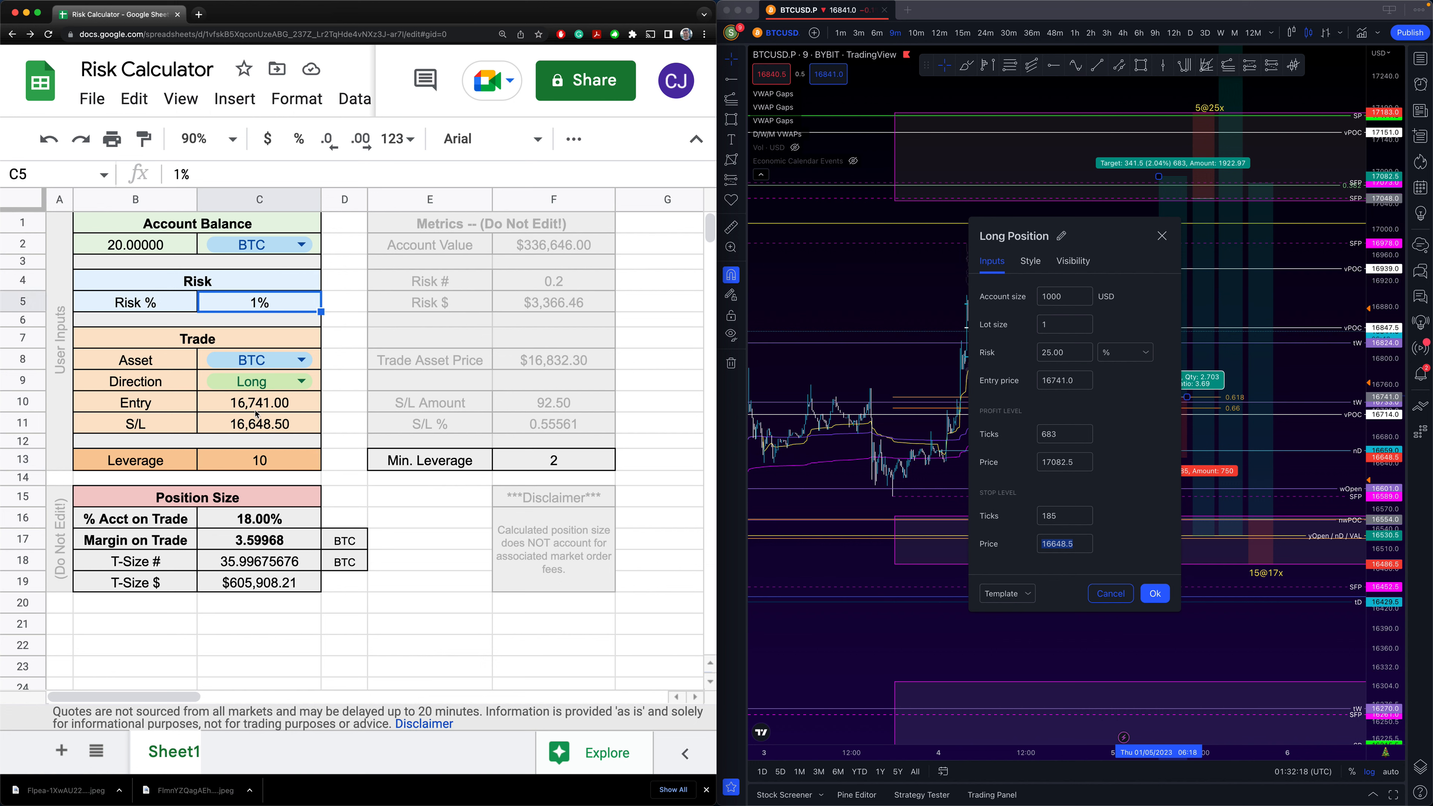
left_click(263, 428)
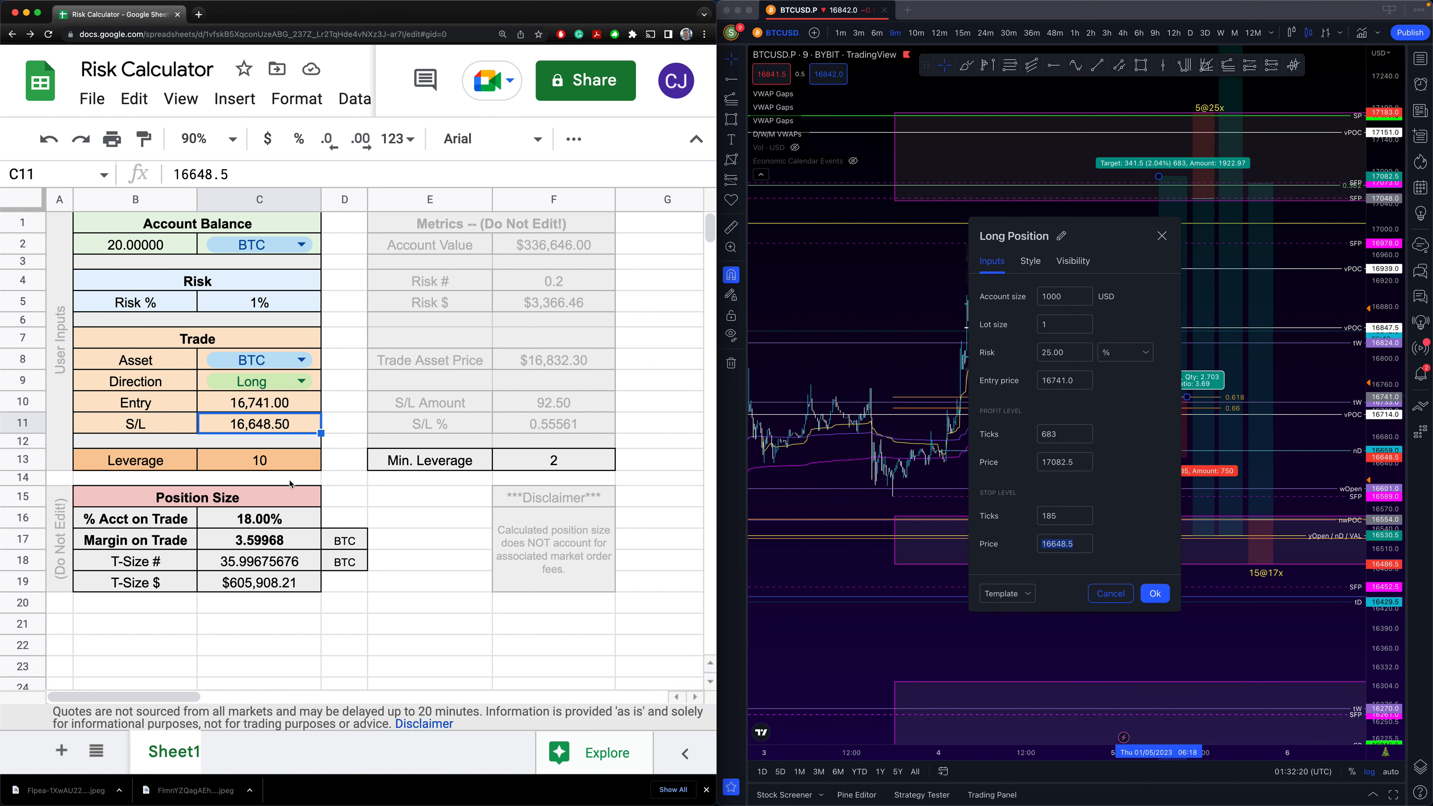
left_click(235, 545)
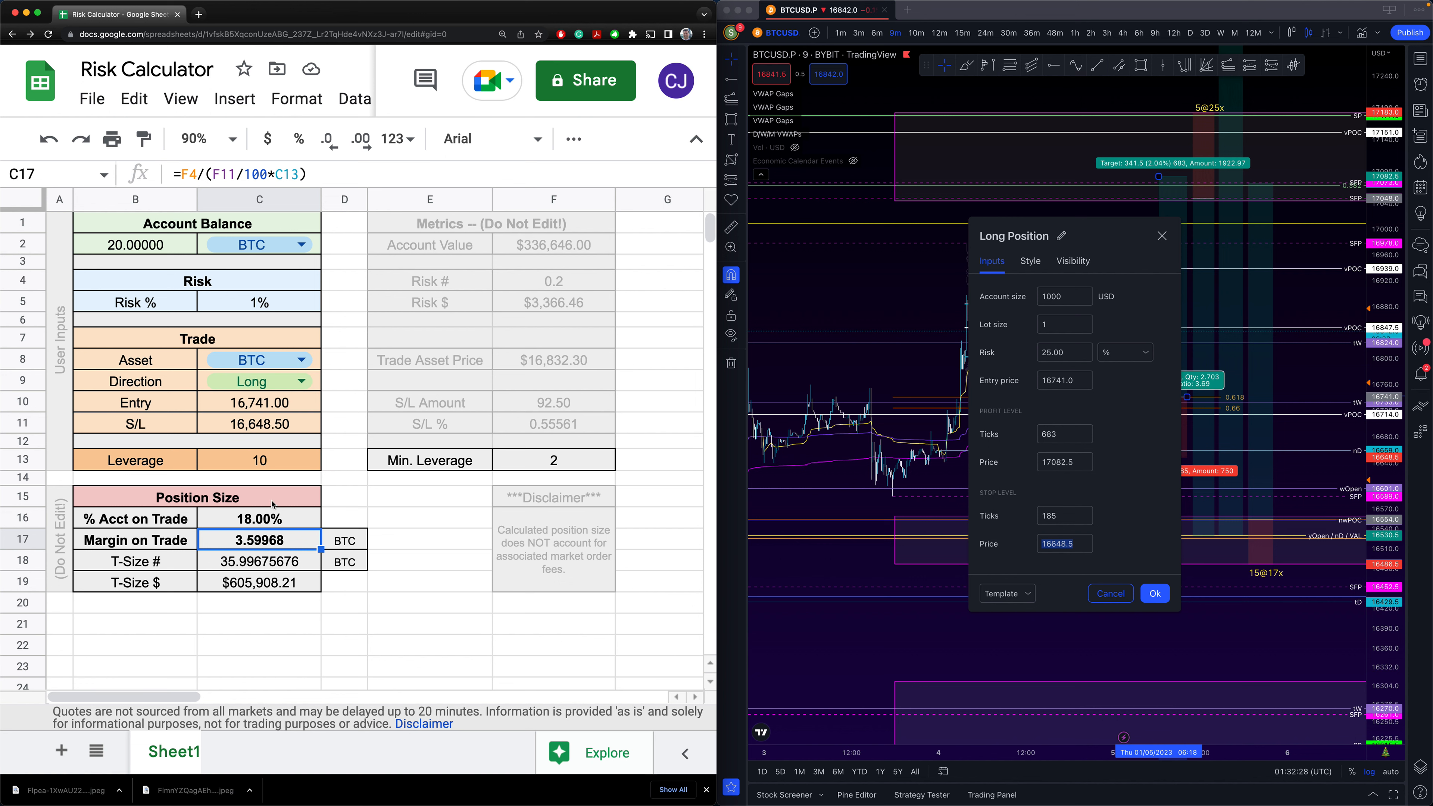
left_click(144, 253)
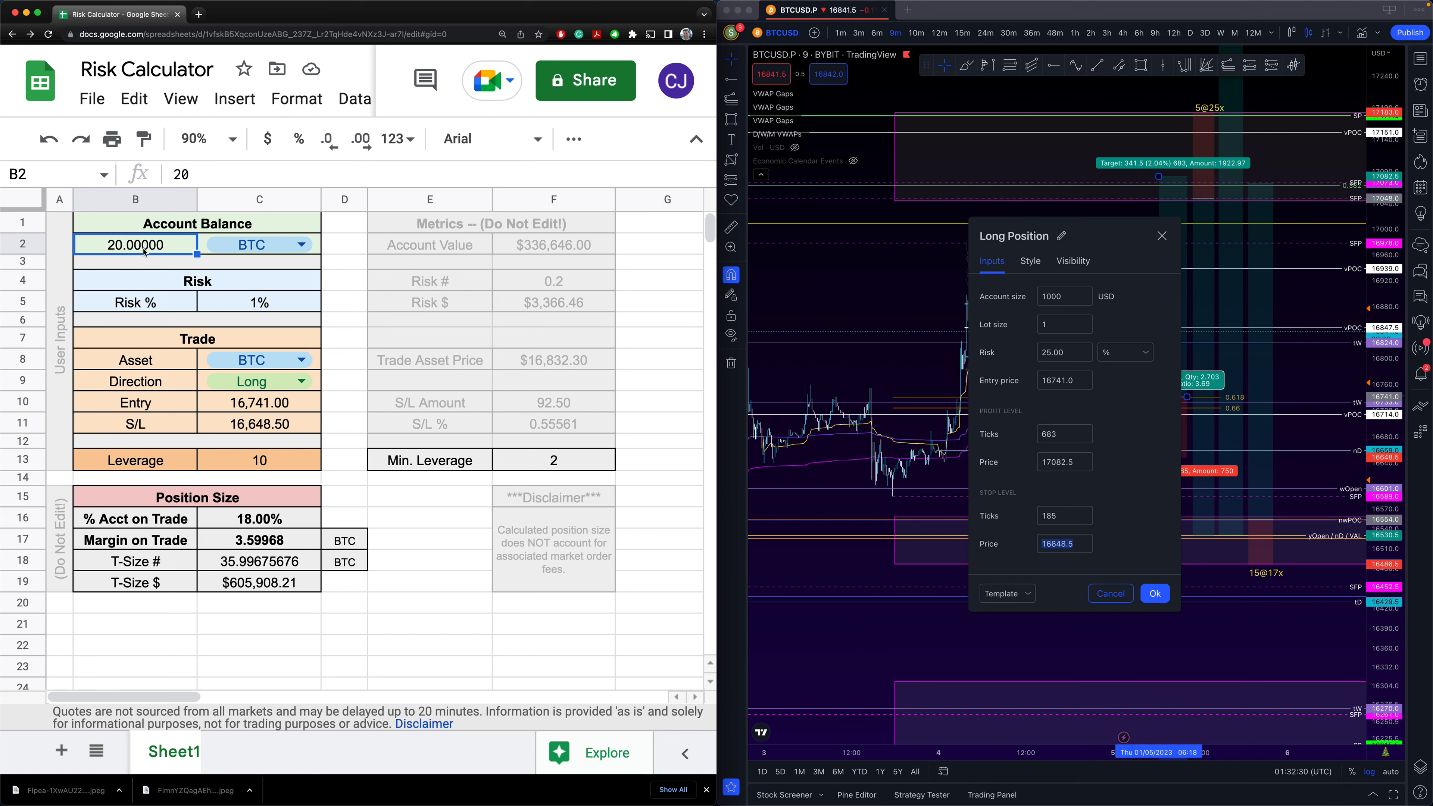
left_click(243, 521)
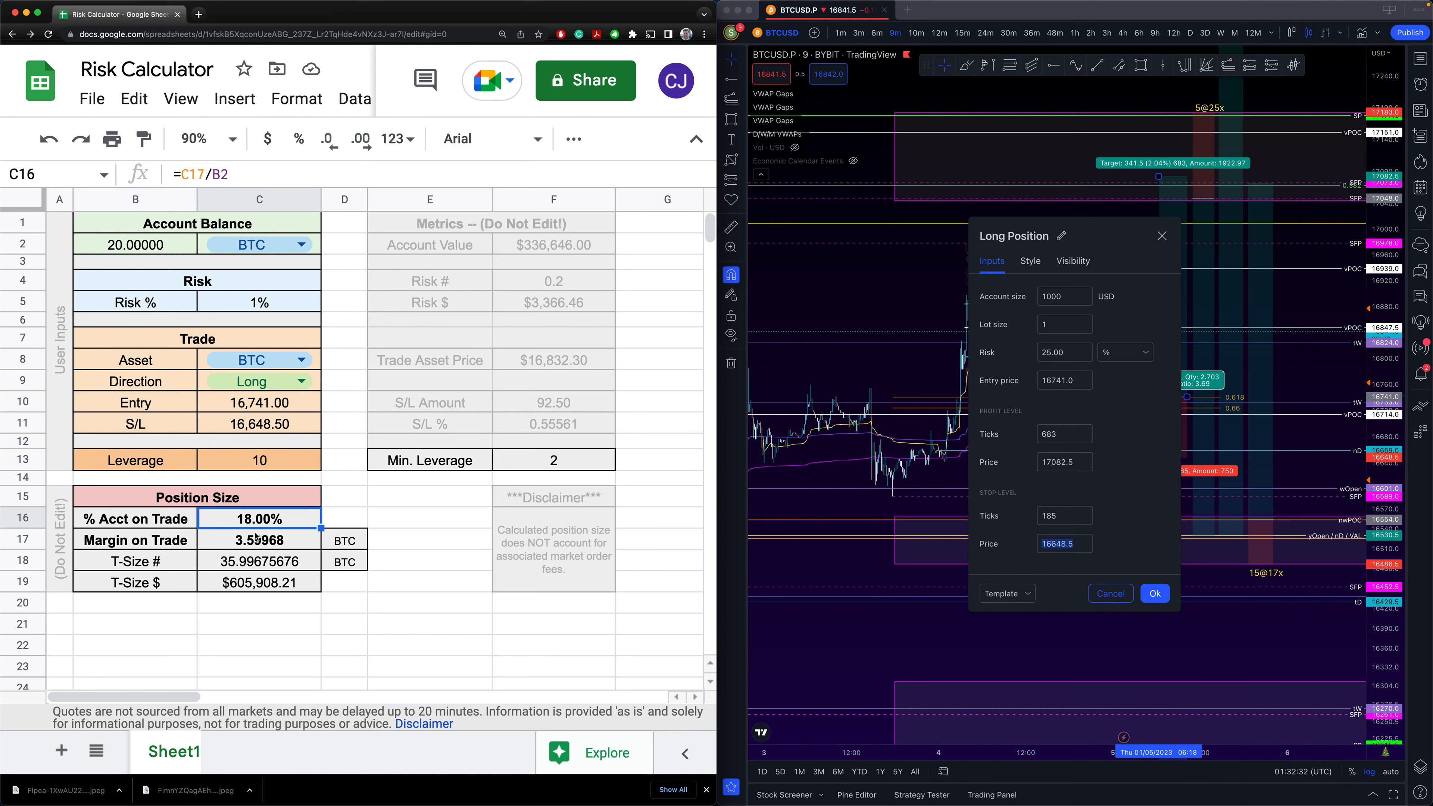
left_click(265, 549)
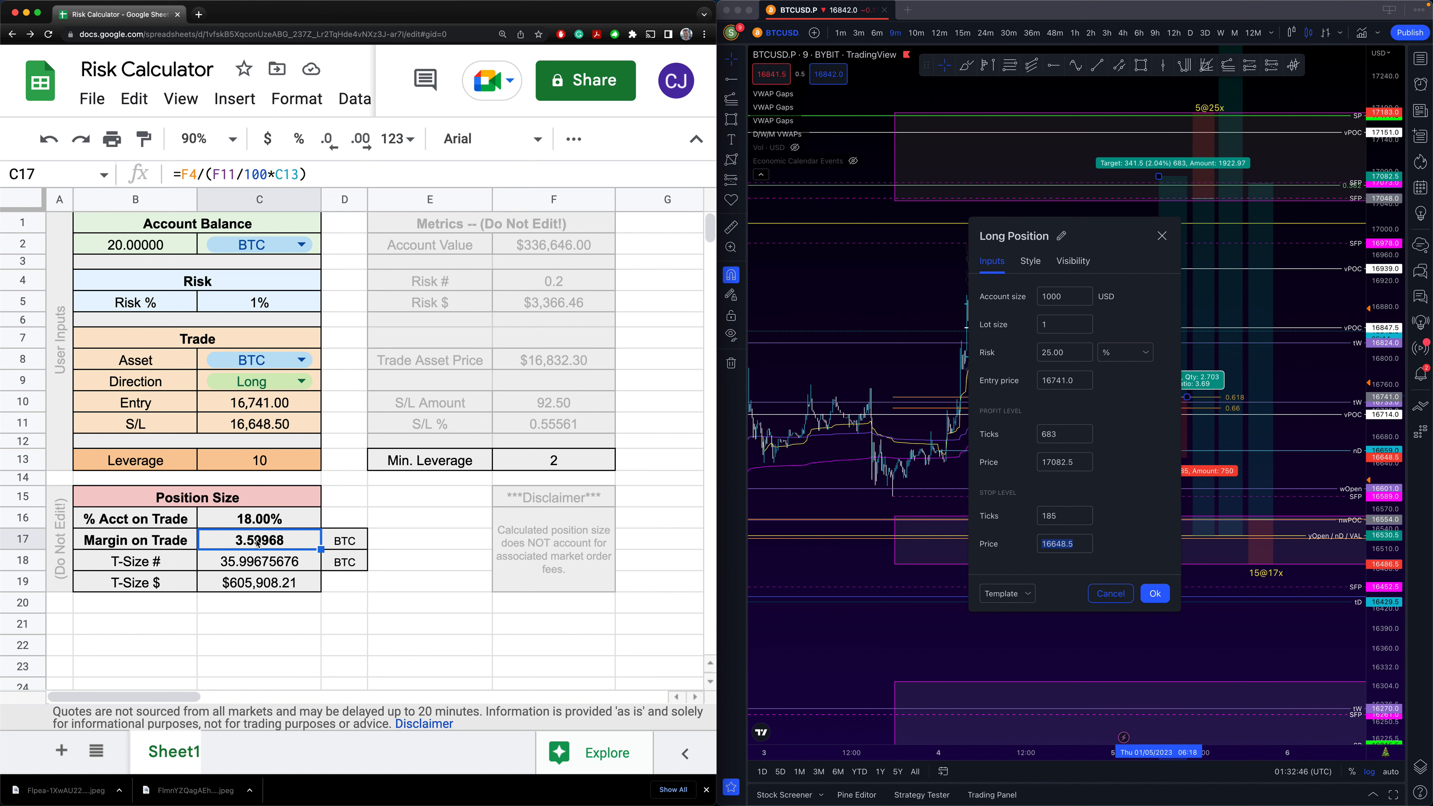
left_click(260, 466)
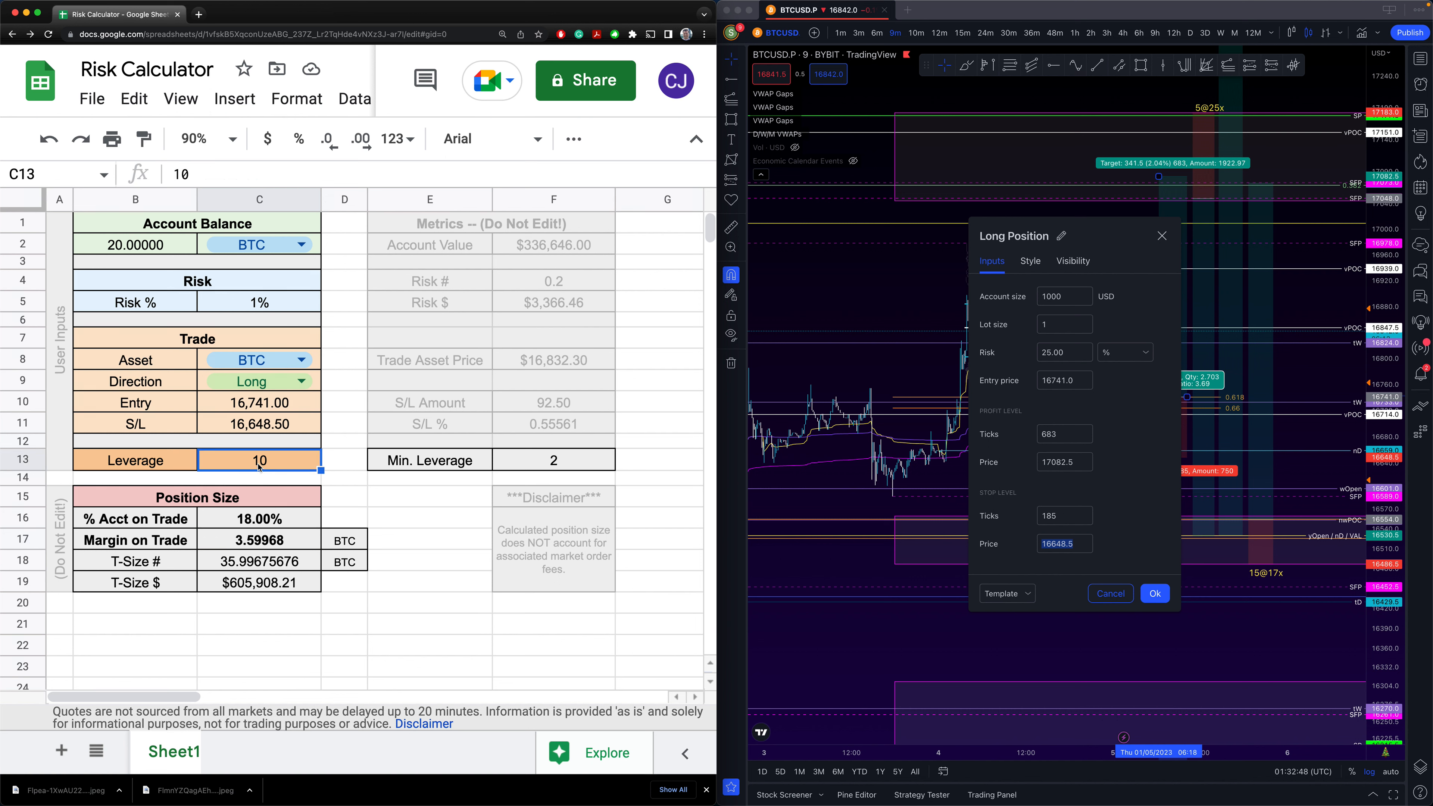
left_click(224, 567)
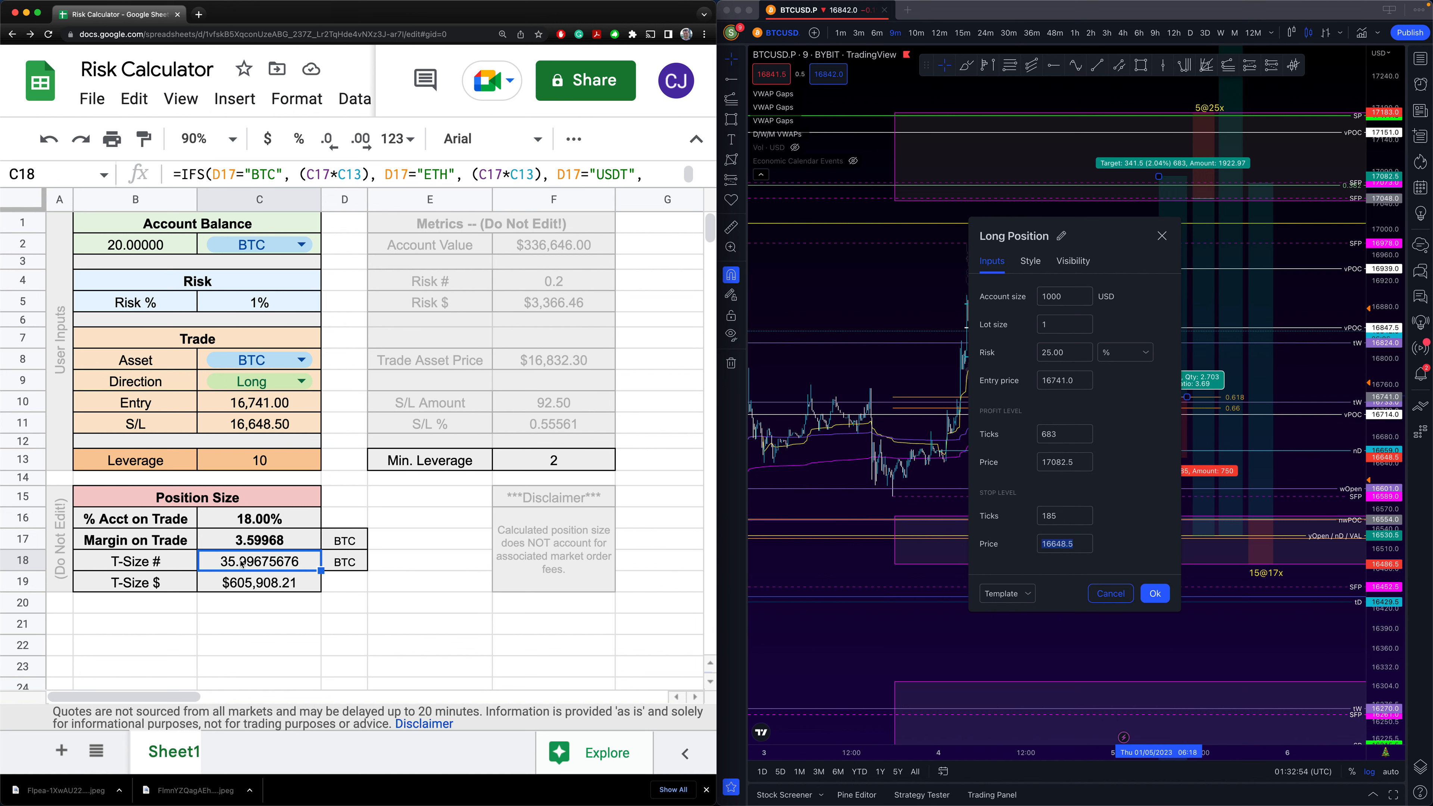
left_click(244, 586)
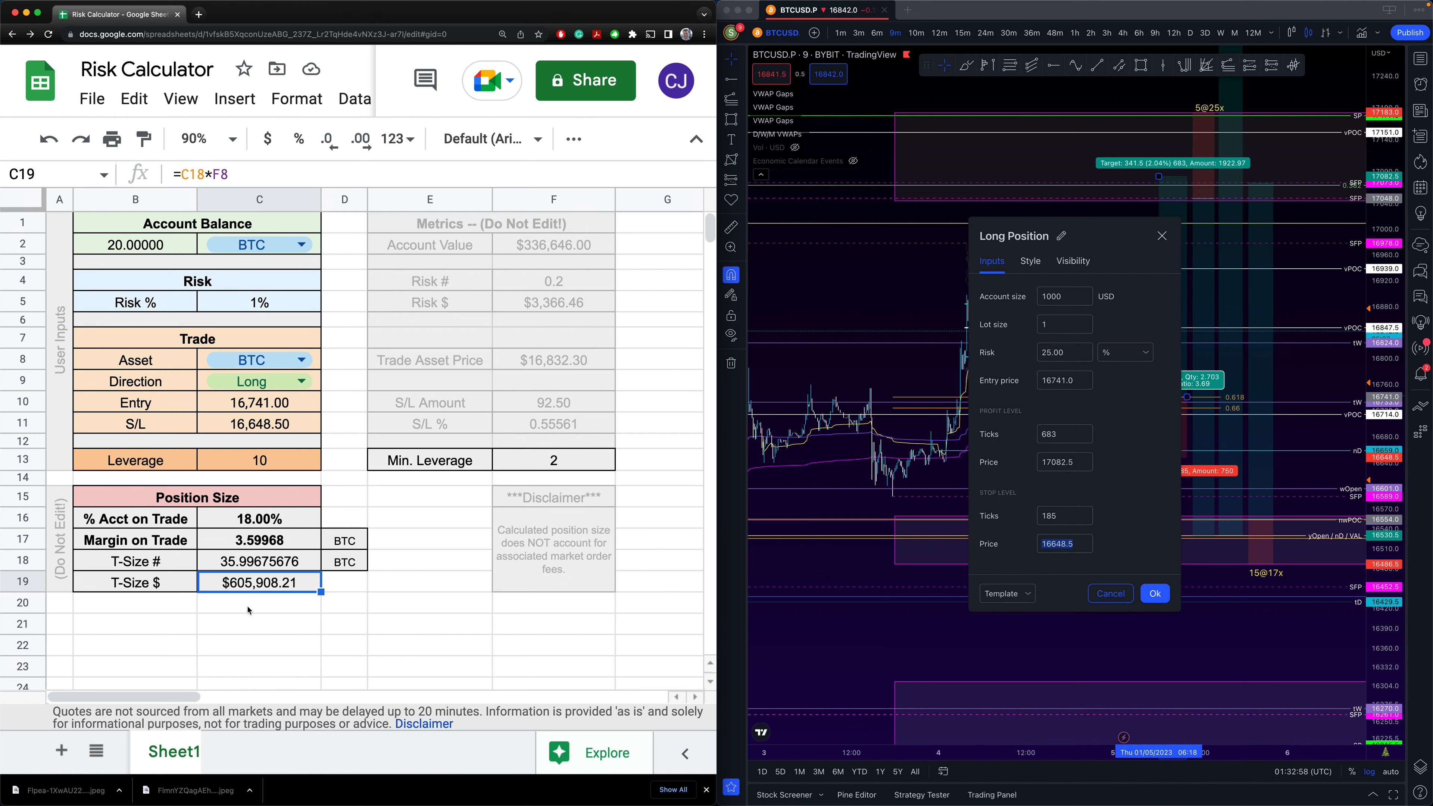
left_click(383, 584)
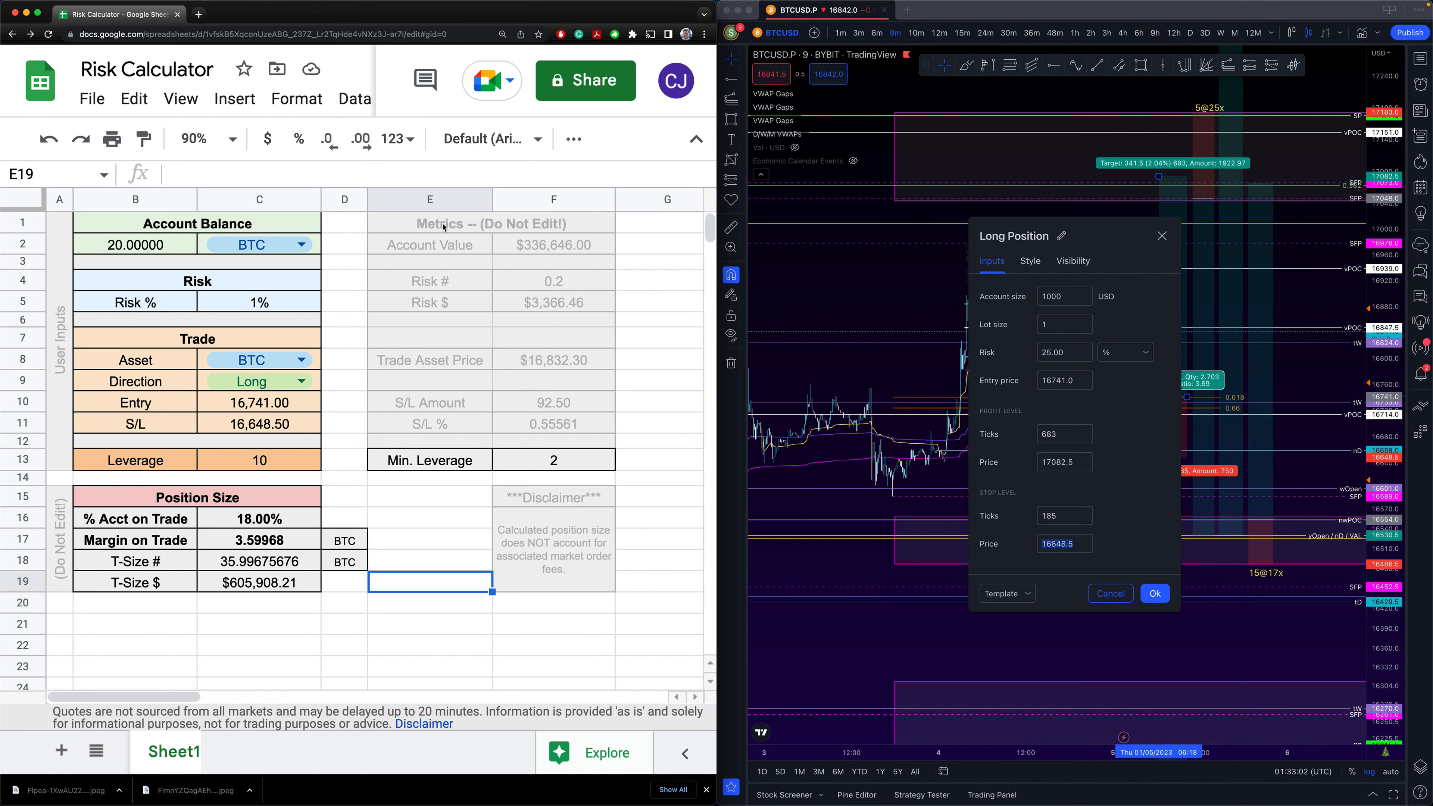
- Inspect the Account Value, Risk # and Risk $ formulas against the account balance
left_click(468, 247)
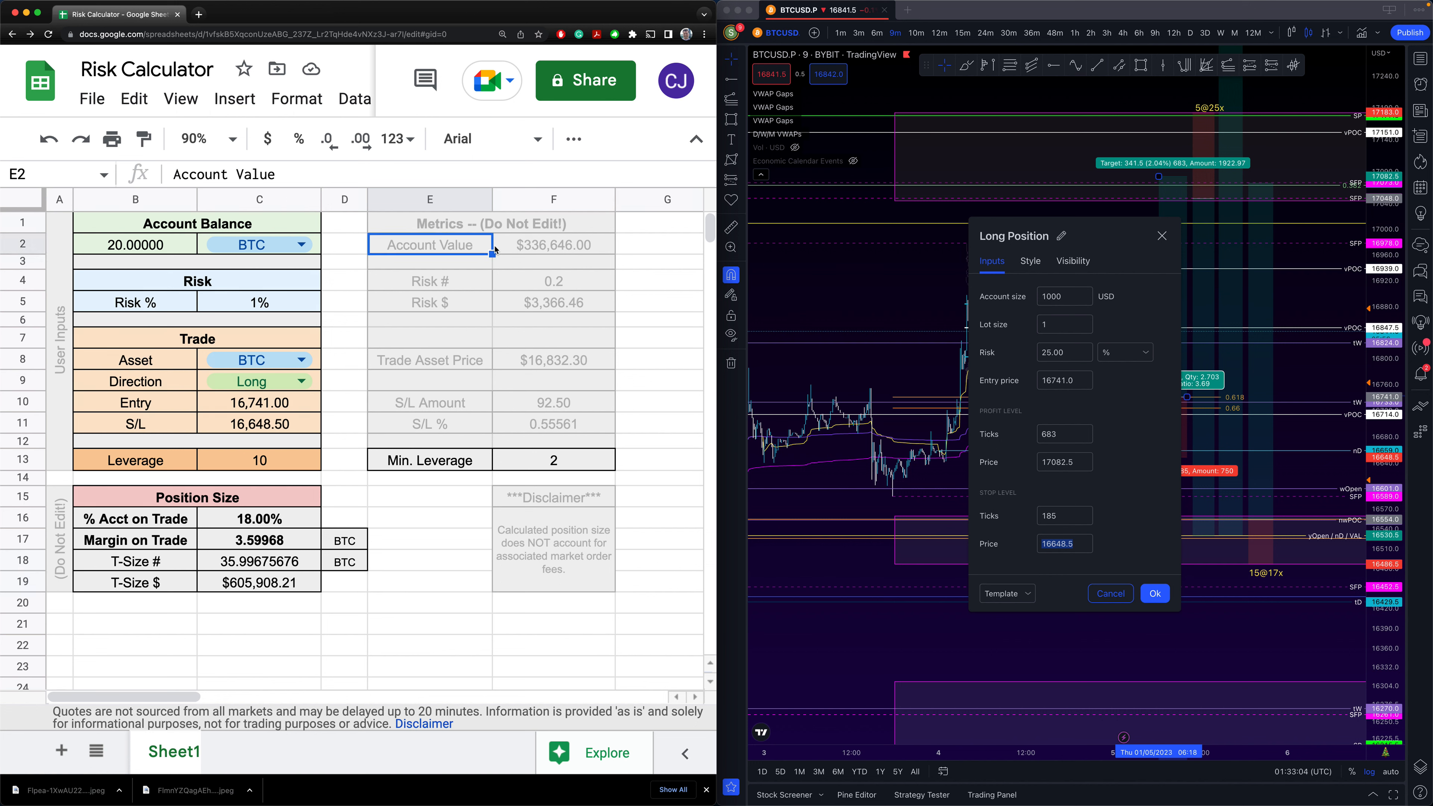
left_click(512, 249)
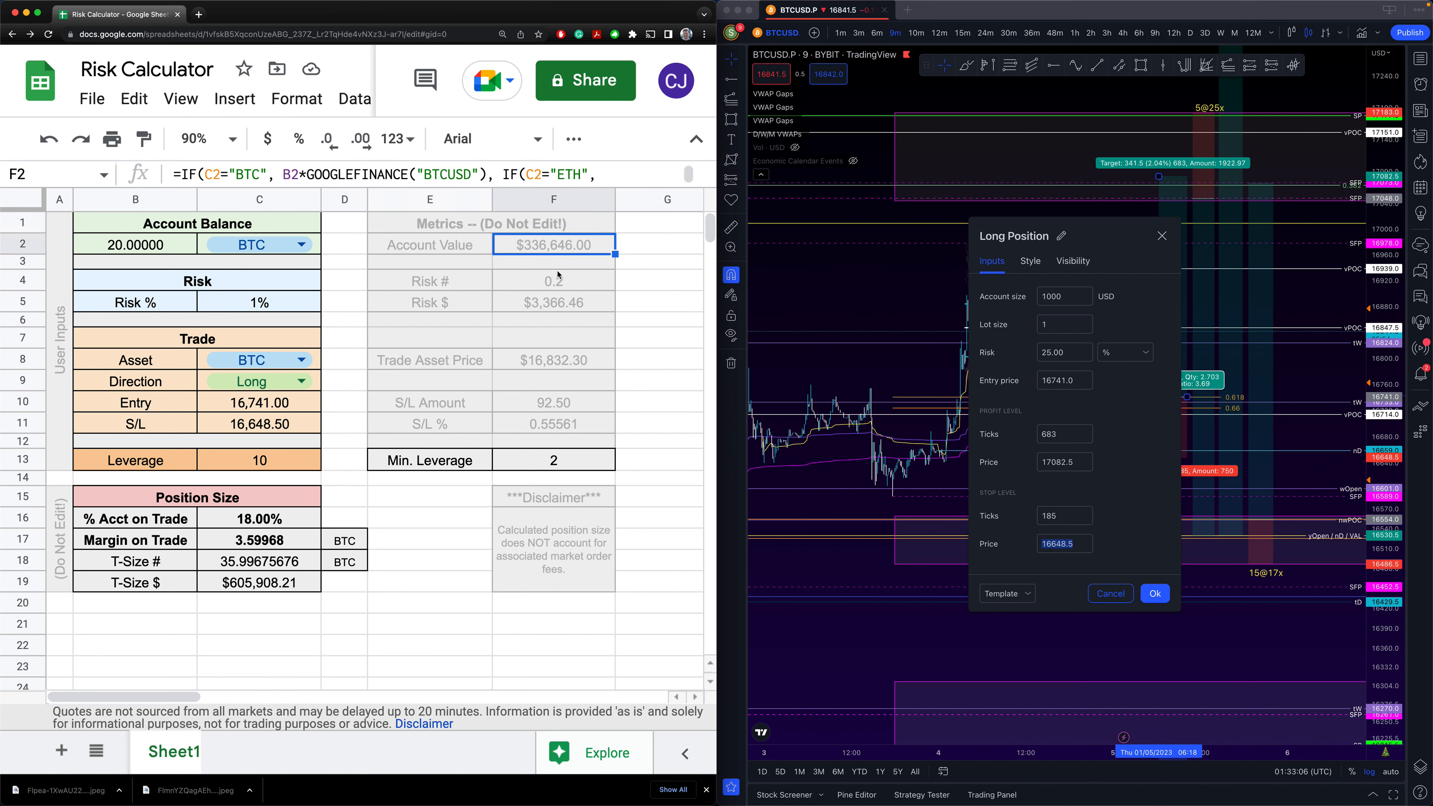
left_click_drag(419, 291, 550, 304)
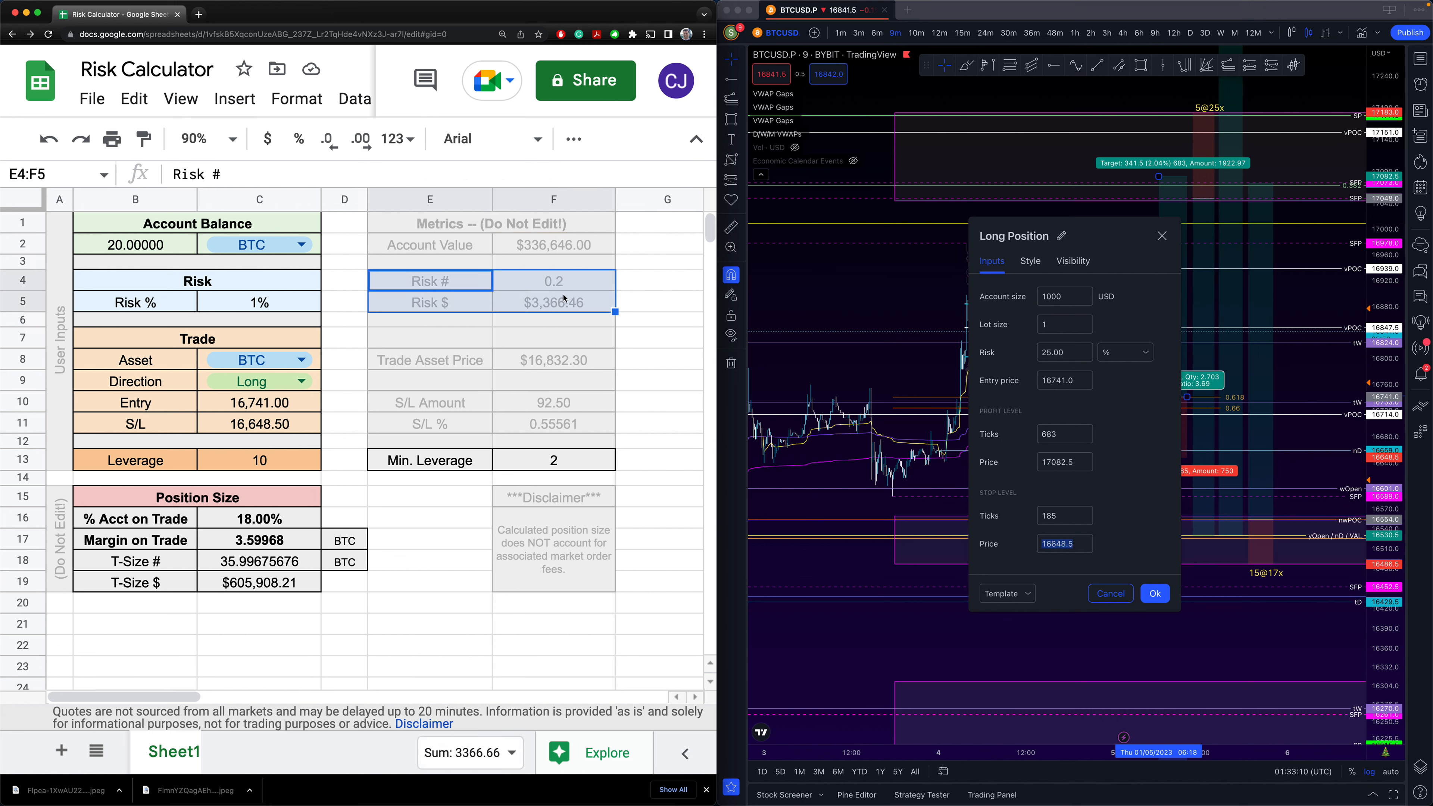
left_click(219, 323)
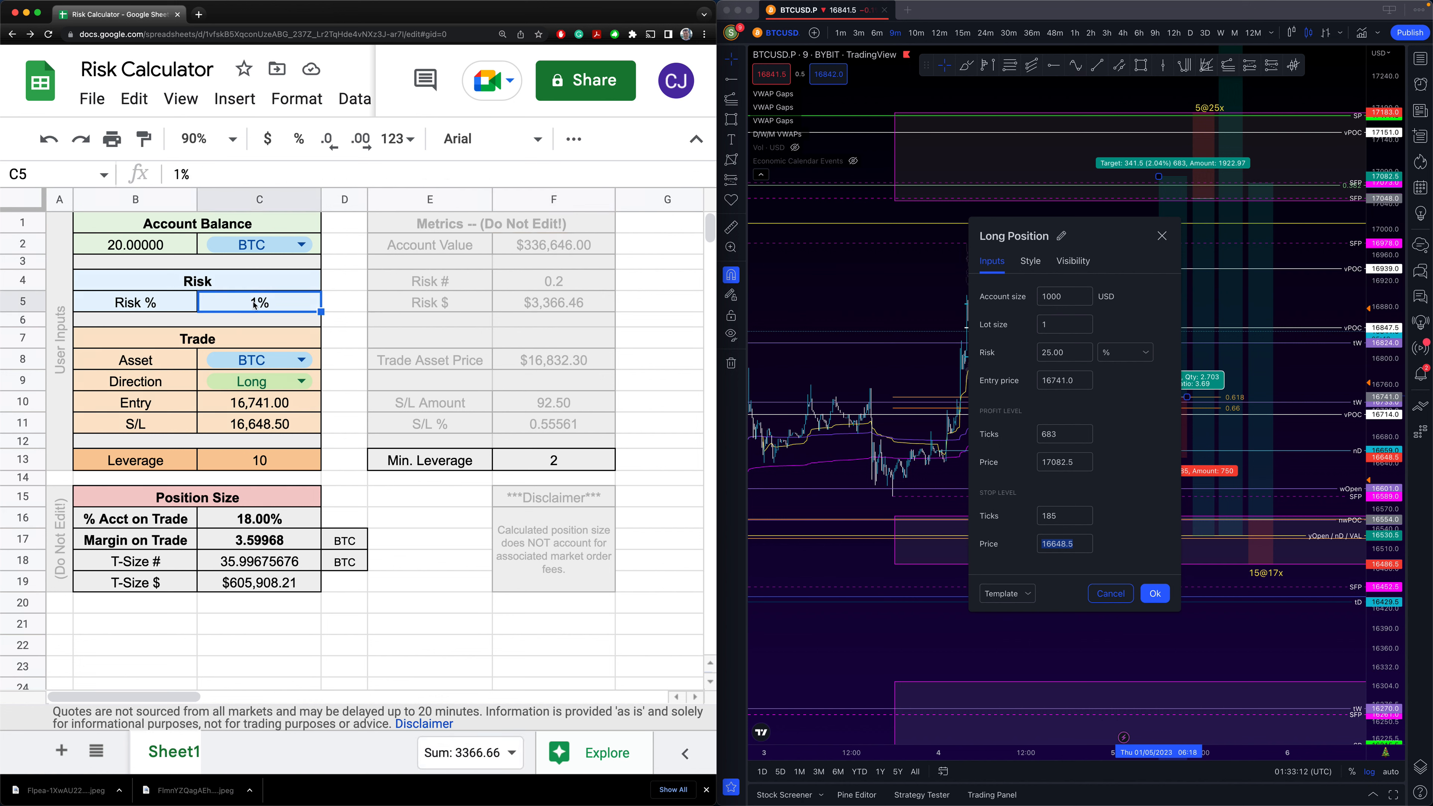
left_click(150, 248)
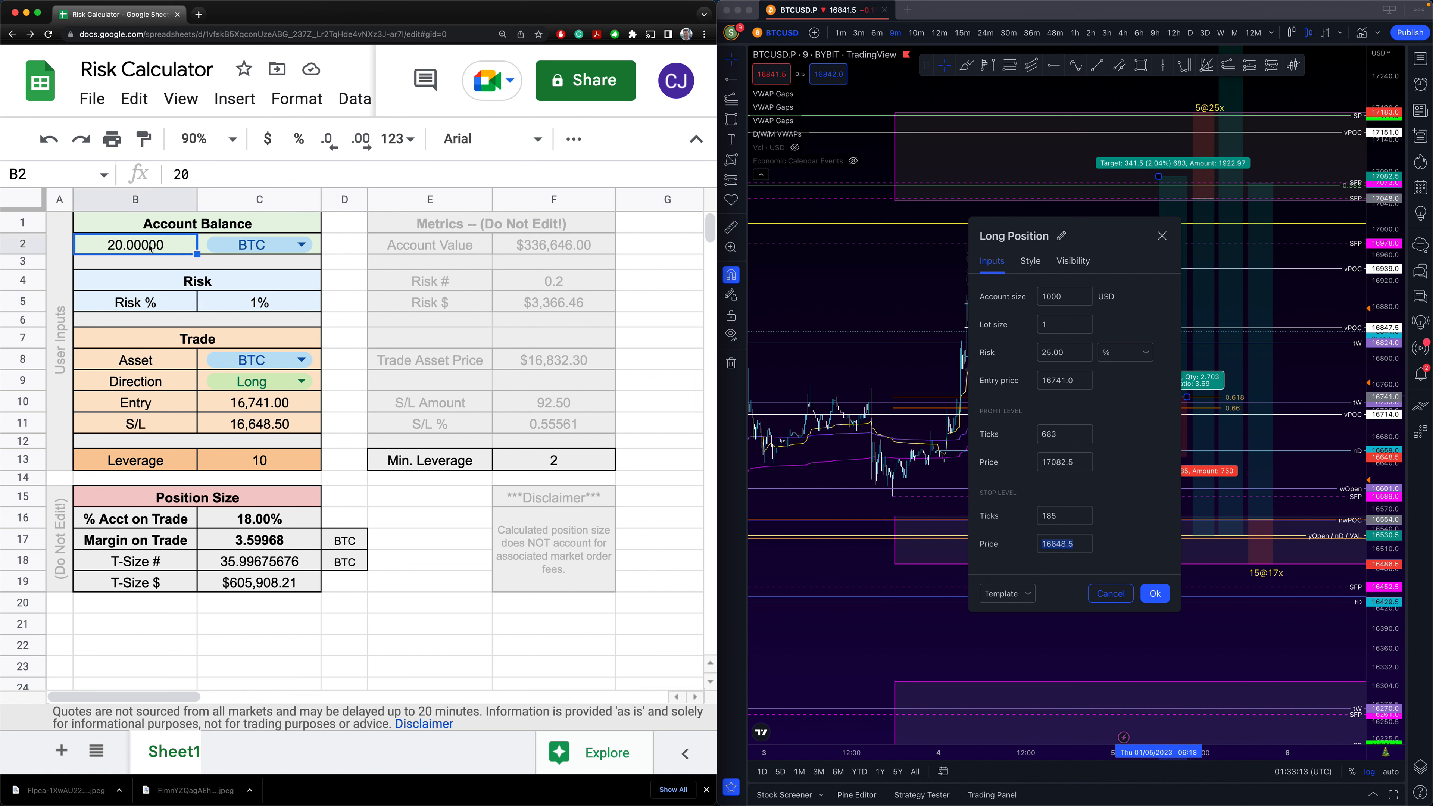
left_click(515, 276)
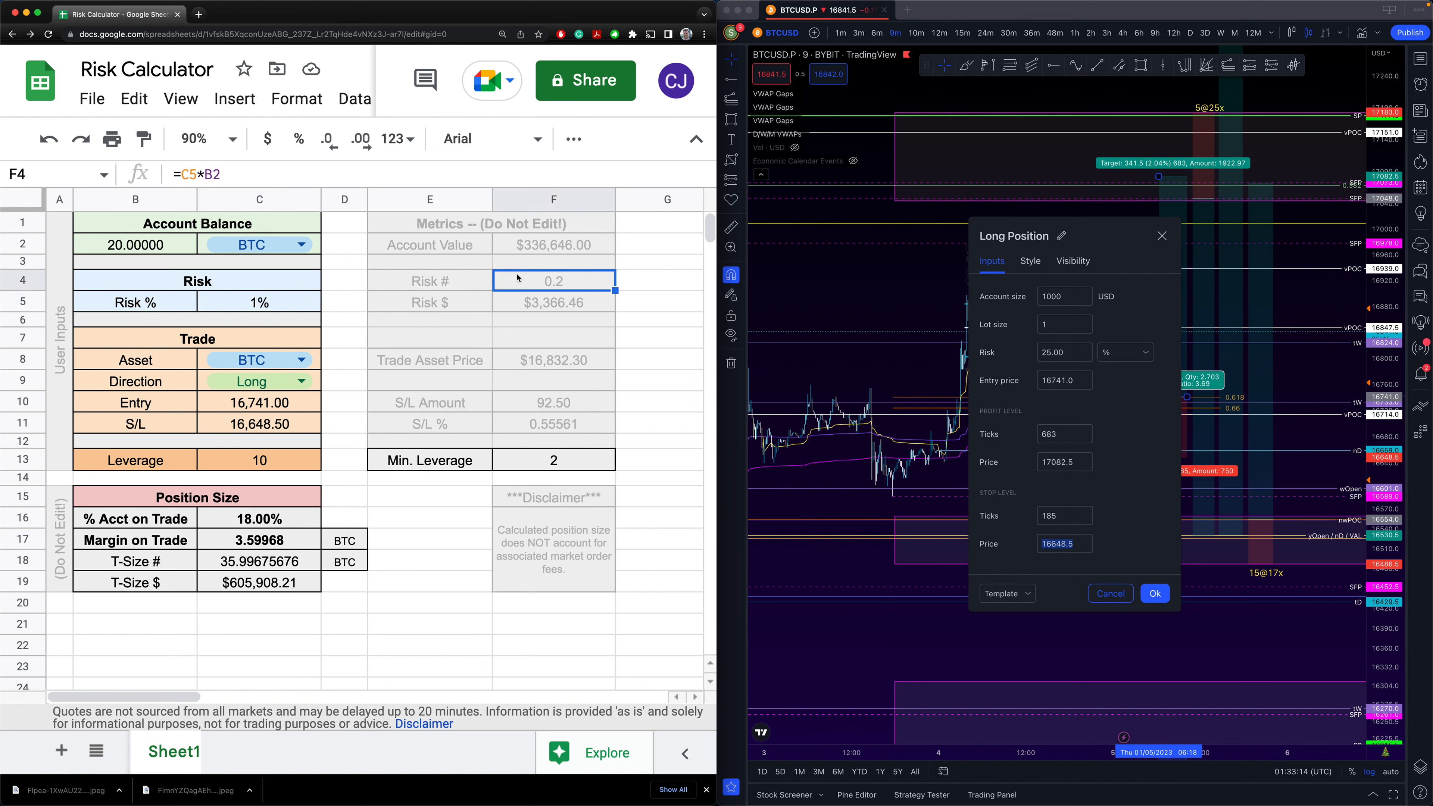
left_click(537, 307)
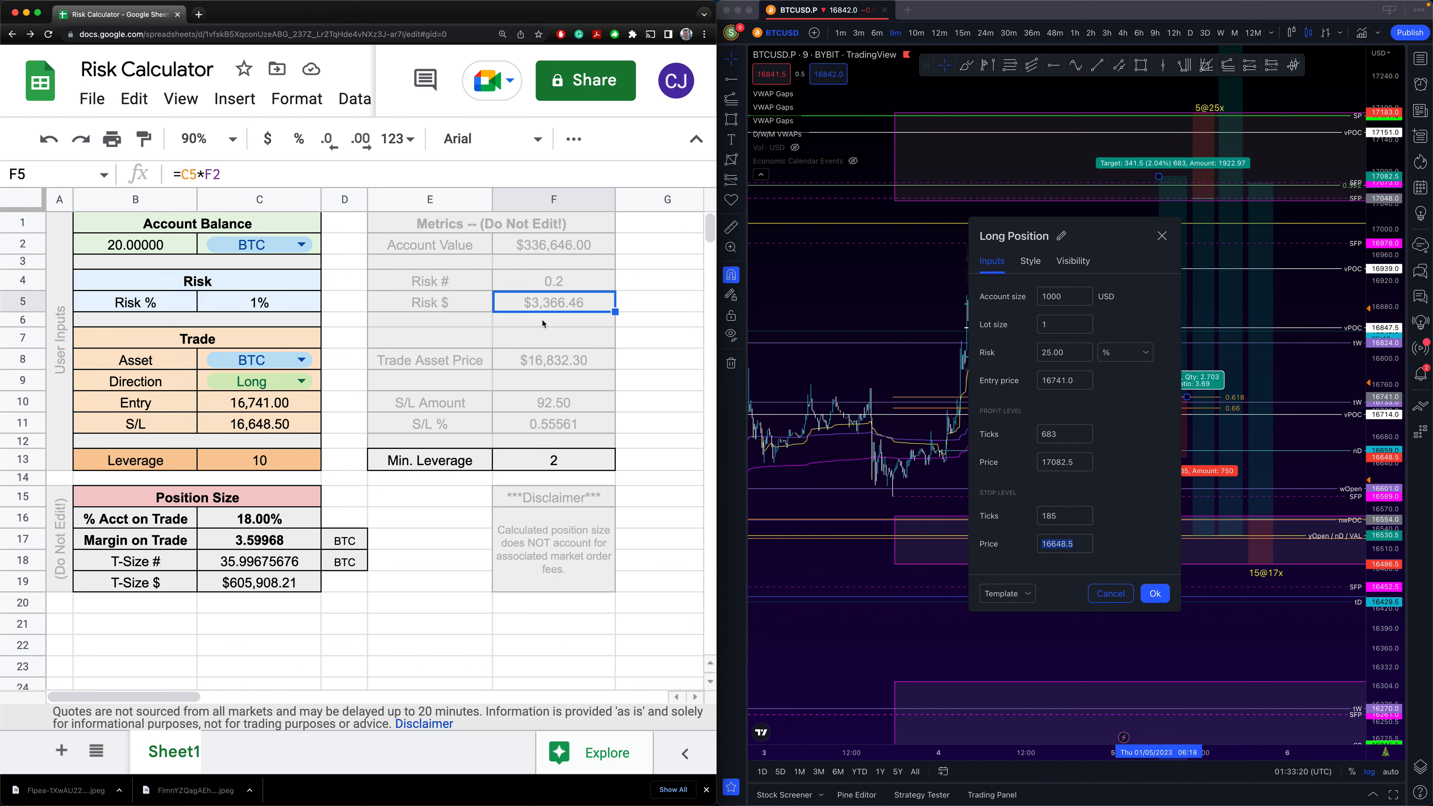
- Change Risk % in C5 to 2% and verify the doubled Risk # and Risk $
left_click(257, 304)
type("2")
left_click(338, 347)
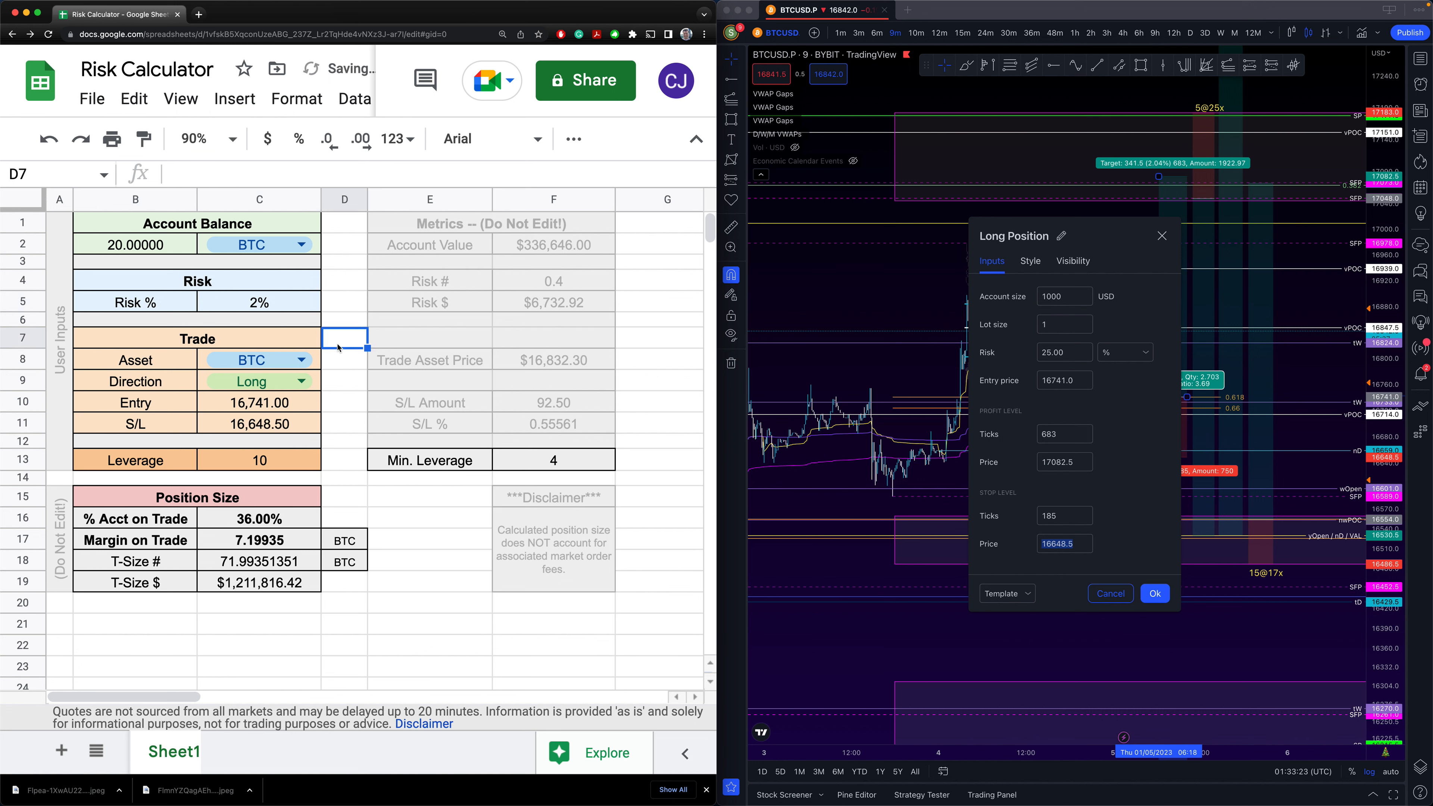
left_click(556, 286)
left_click(561, 306)
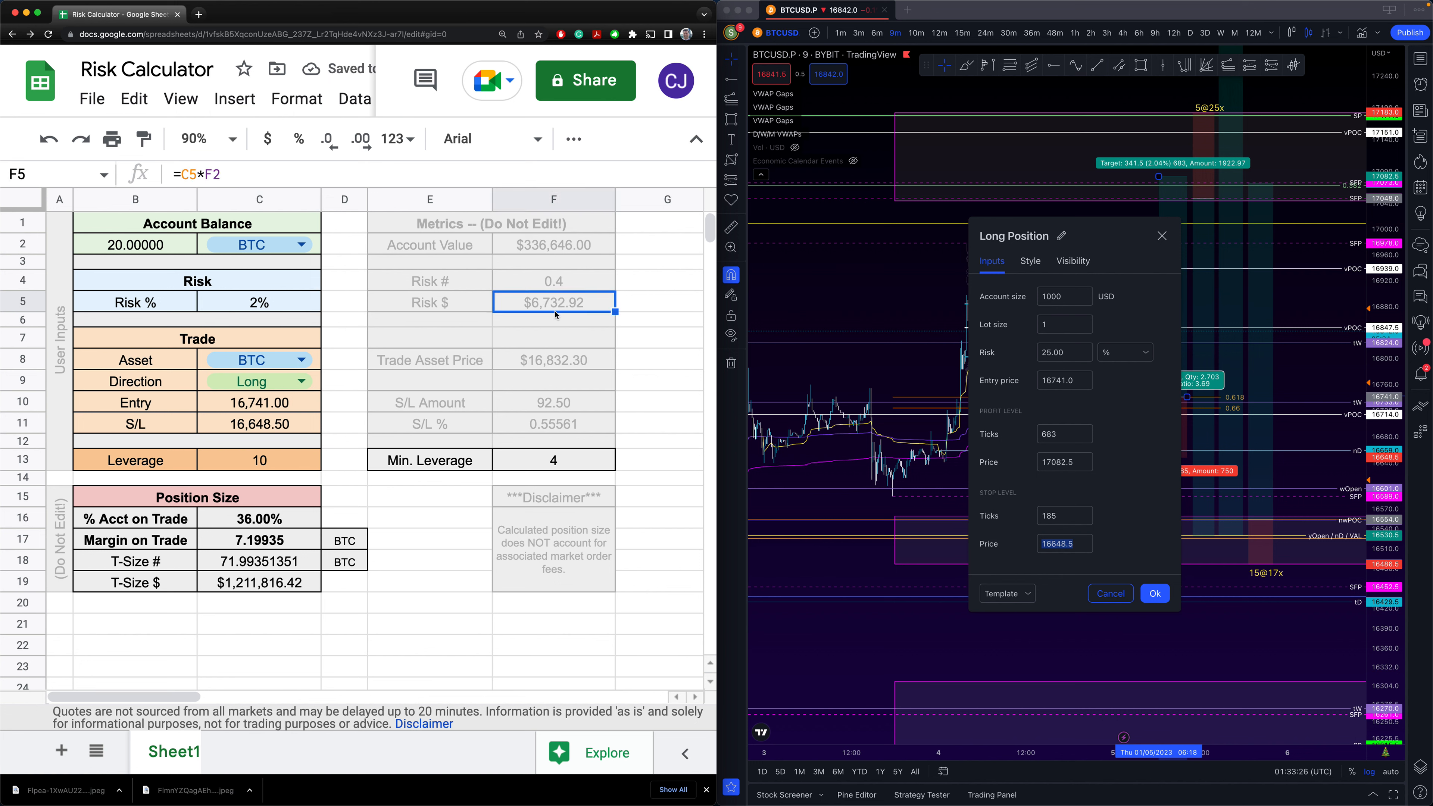
left_click(253, 306)
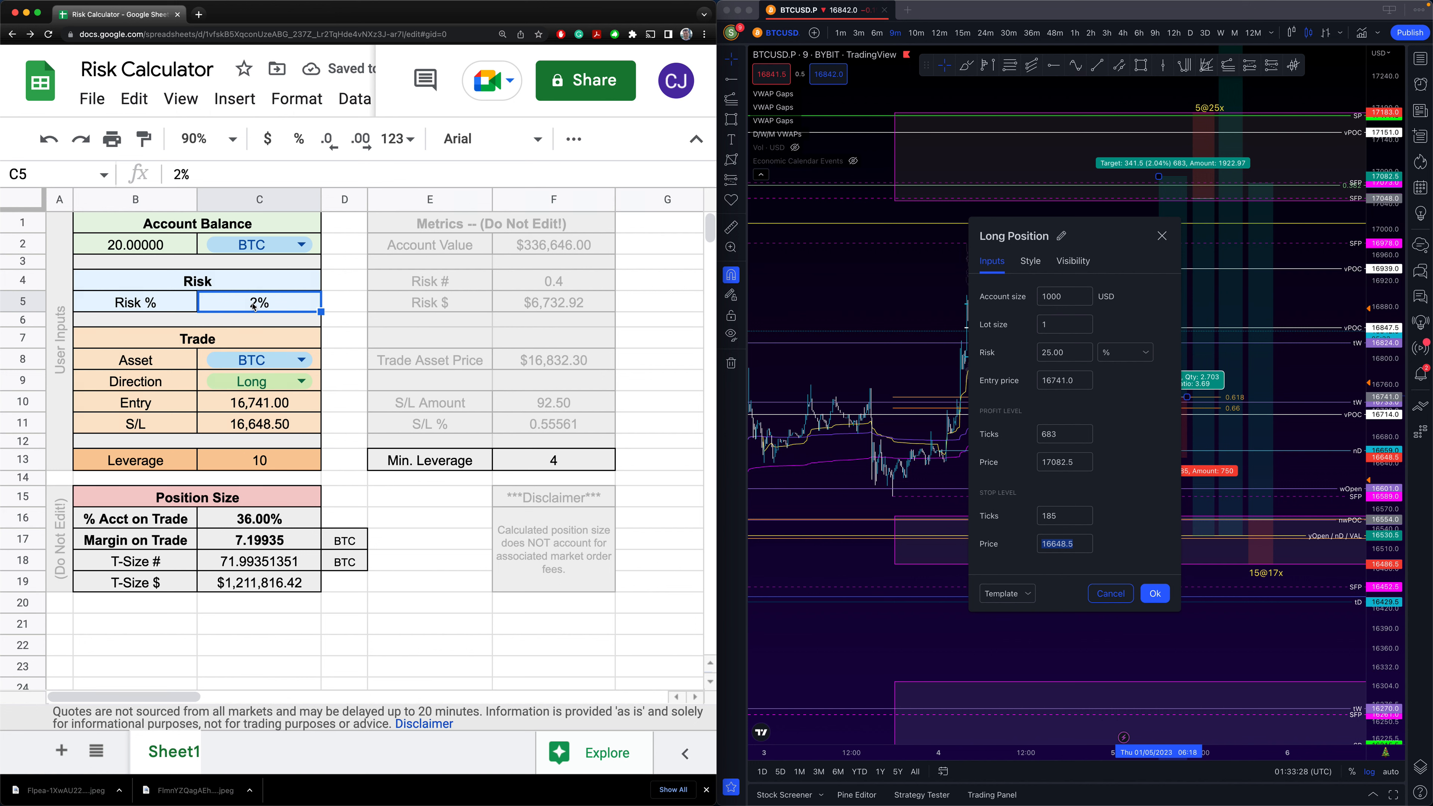
left_click(526, 370)
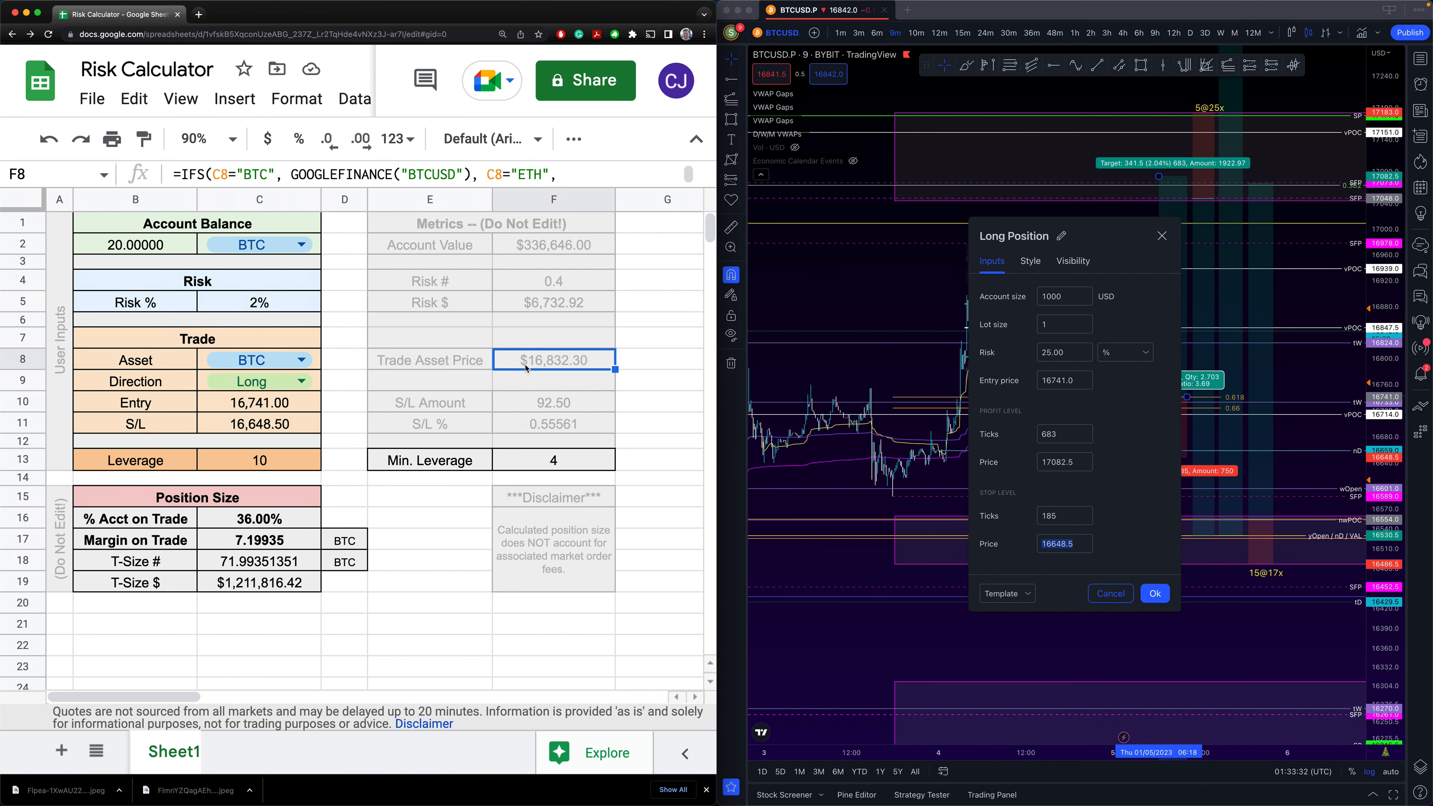
left_click(300, 360)
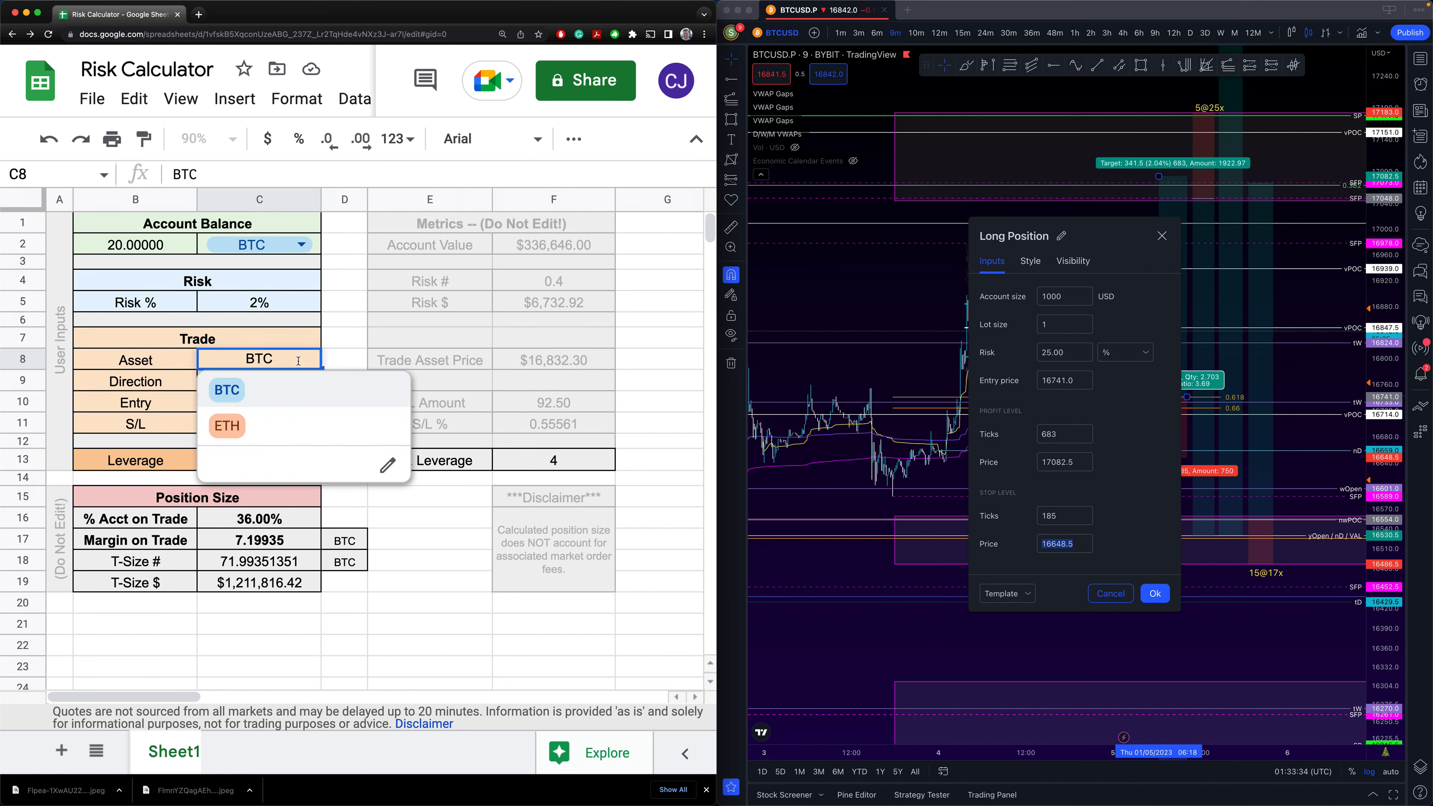
left_click(228, 426)
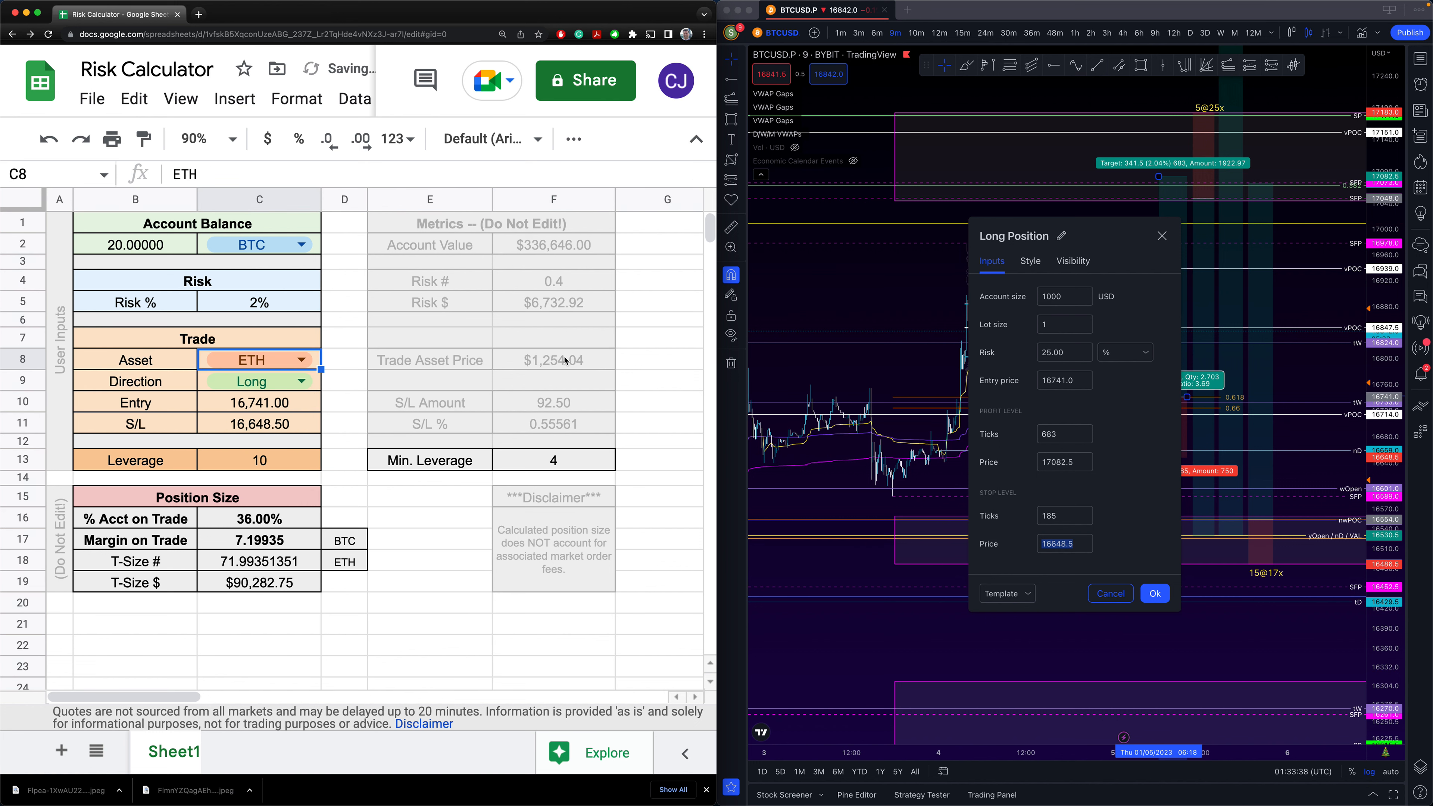
left_click(551, 365)
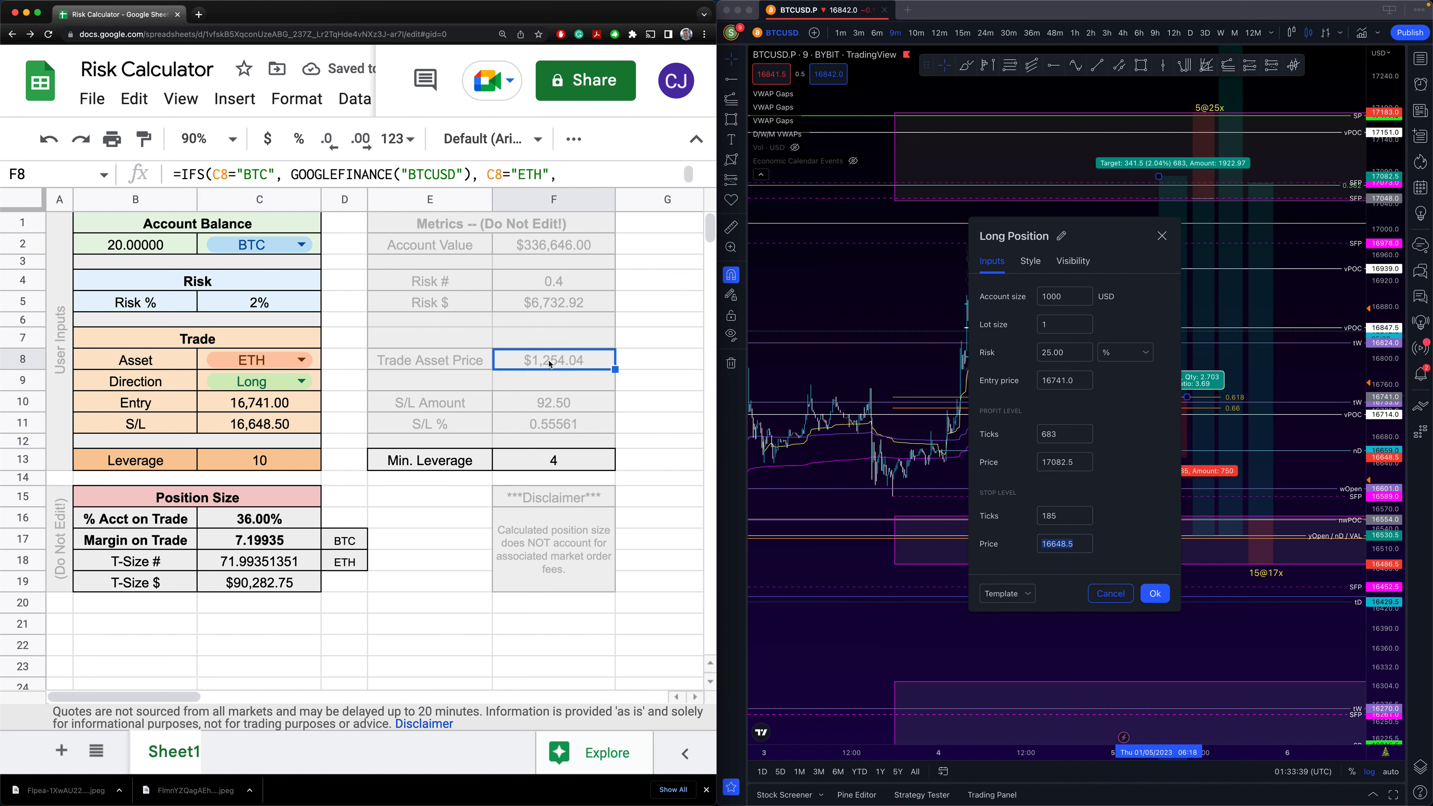
left_click(318, 363)
left_click(229, 393)
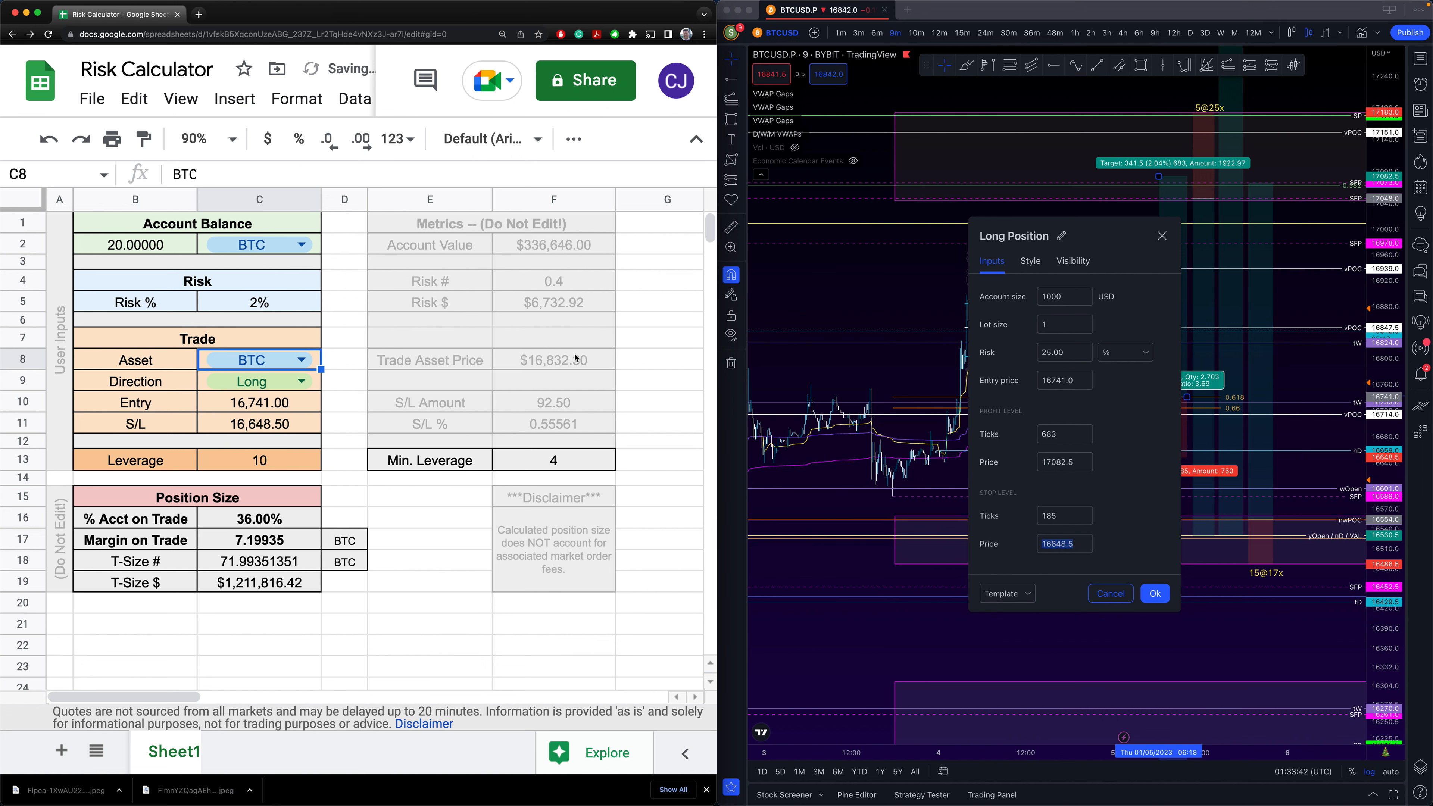
left_click(252, 528)
left_click_drag(253, 529, 257, 562)
left_click(429, 540)
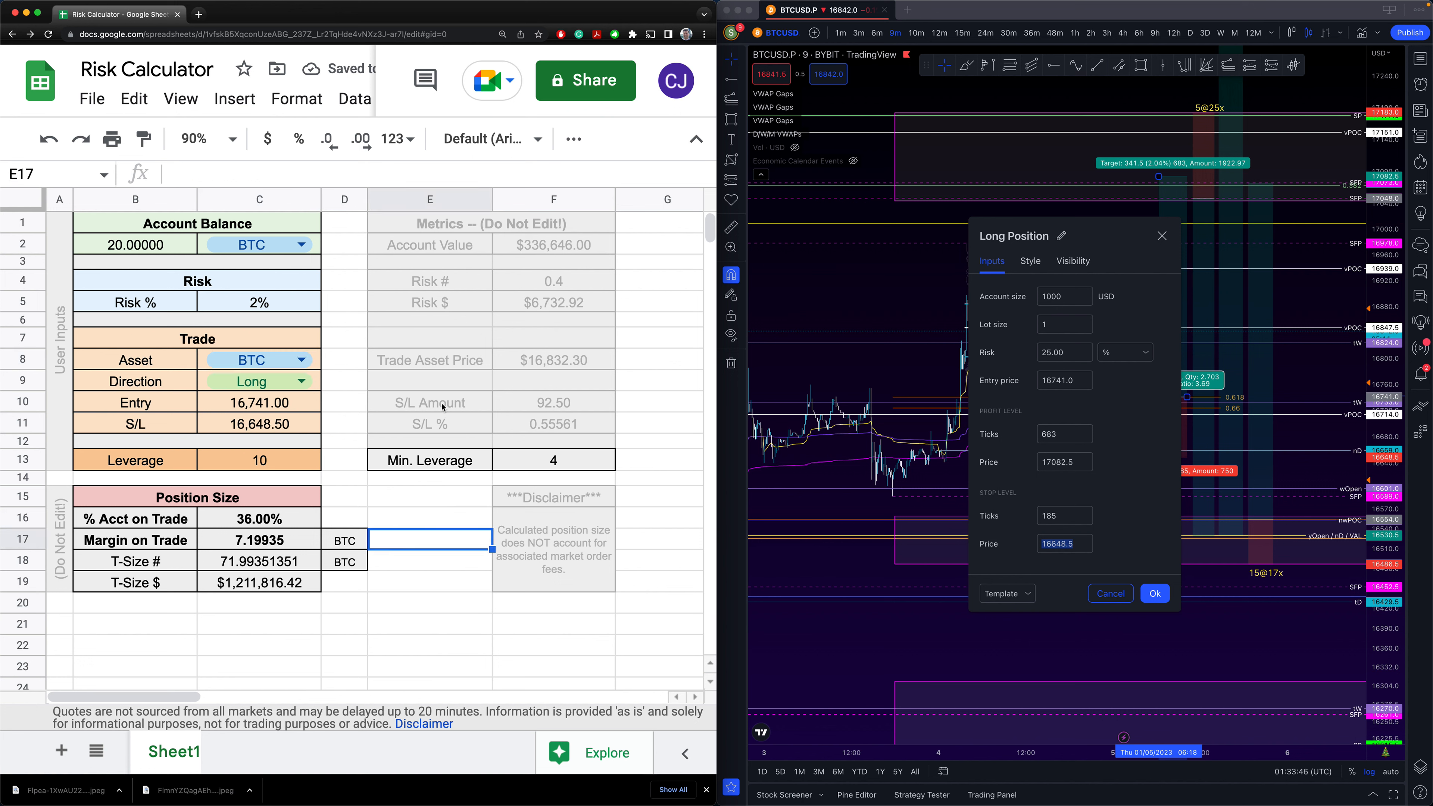
left_click(453, 406)
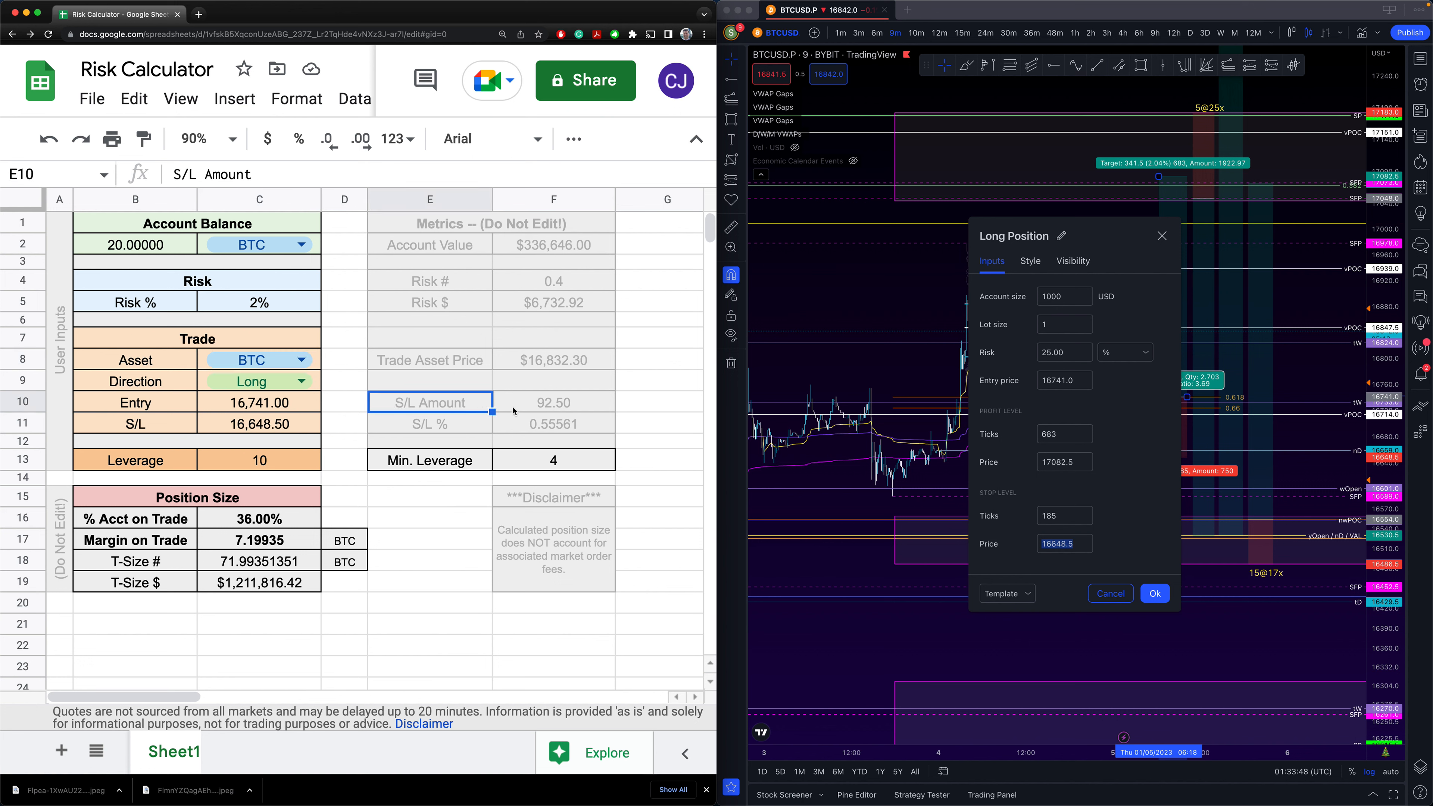
left_click(534, 406)
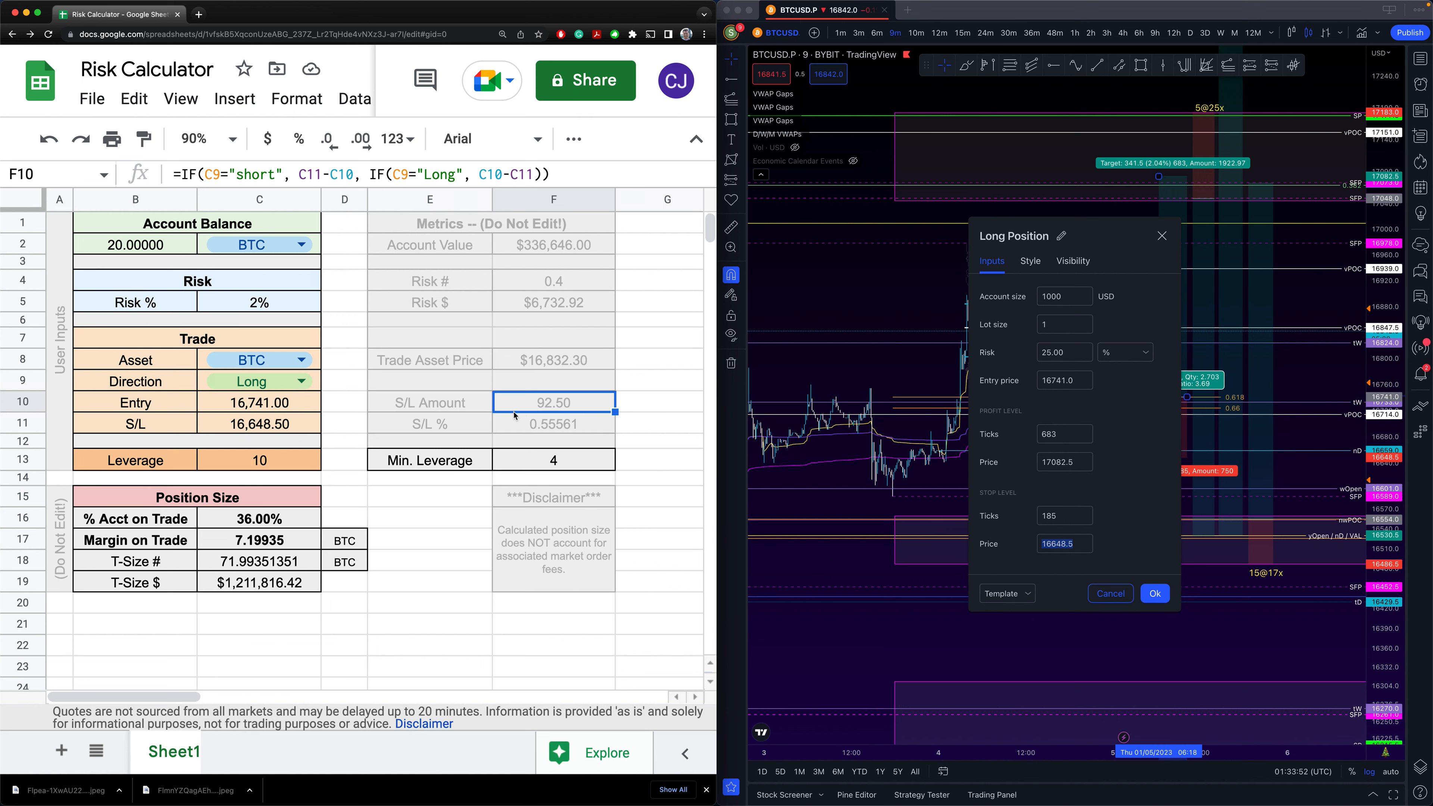
left_click(530, 430)
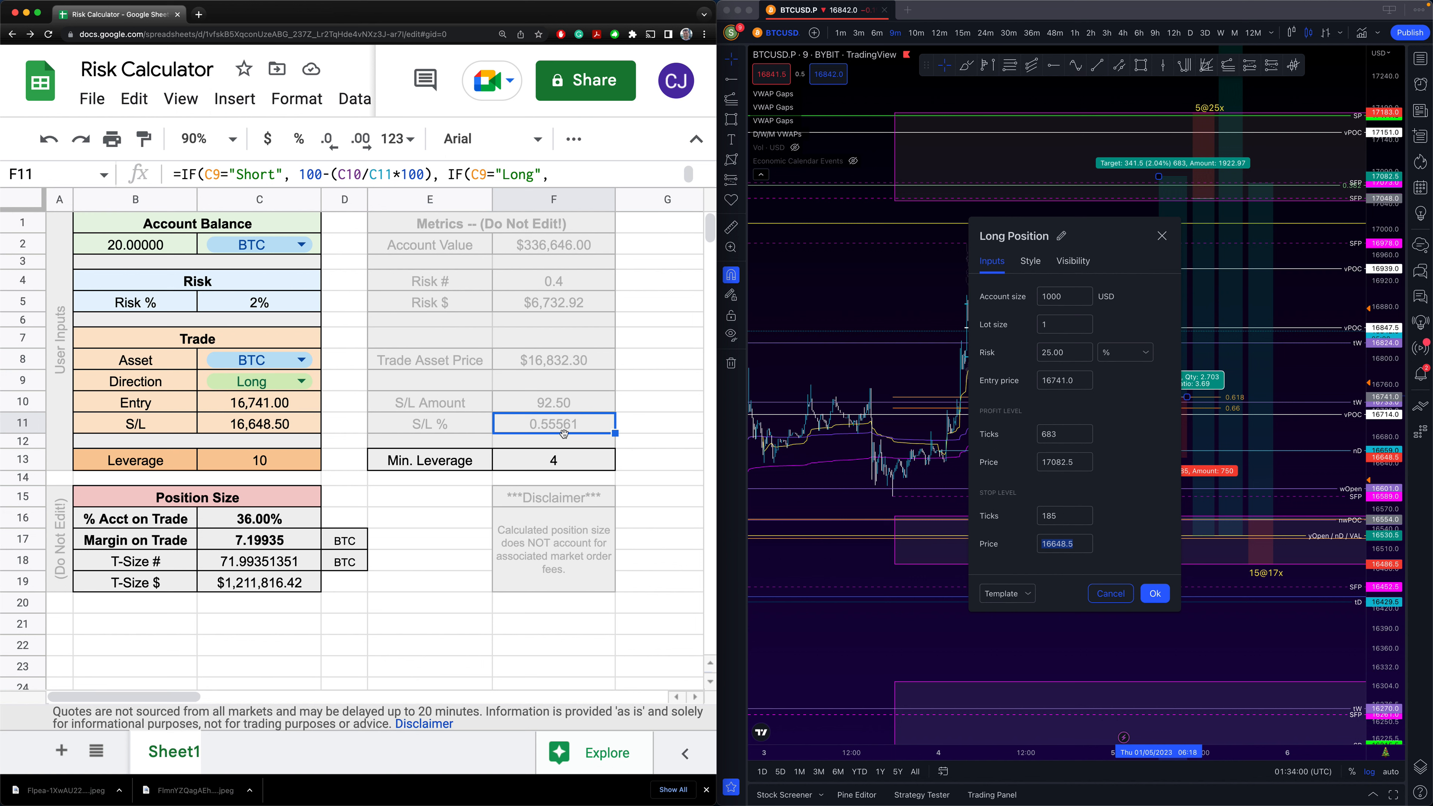
left_click(476, 516)
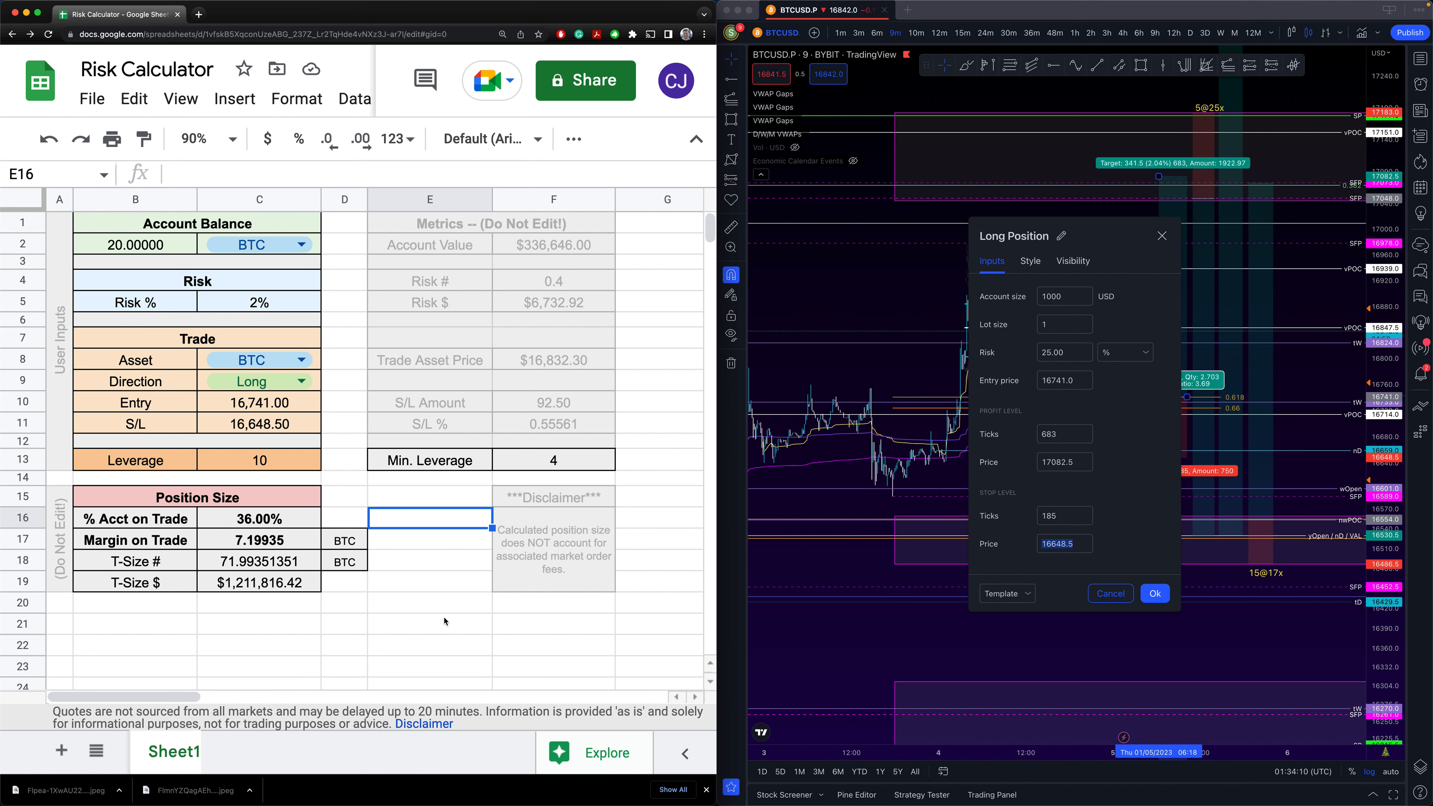
left_click(416, 625)
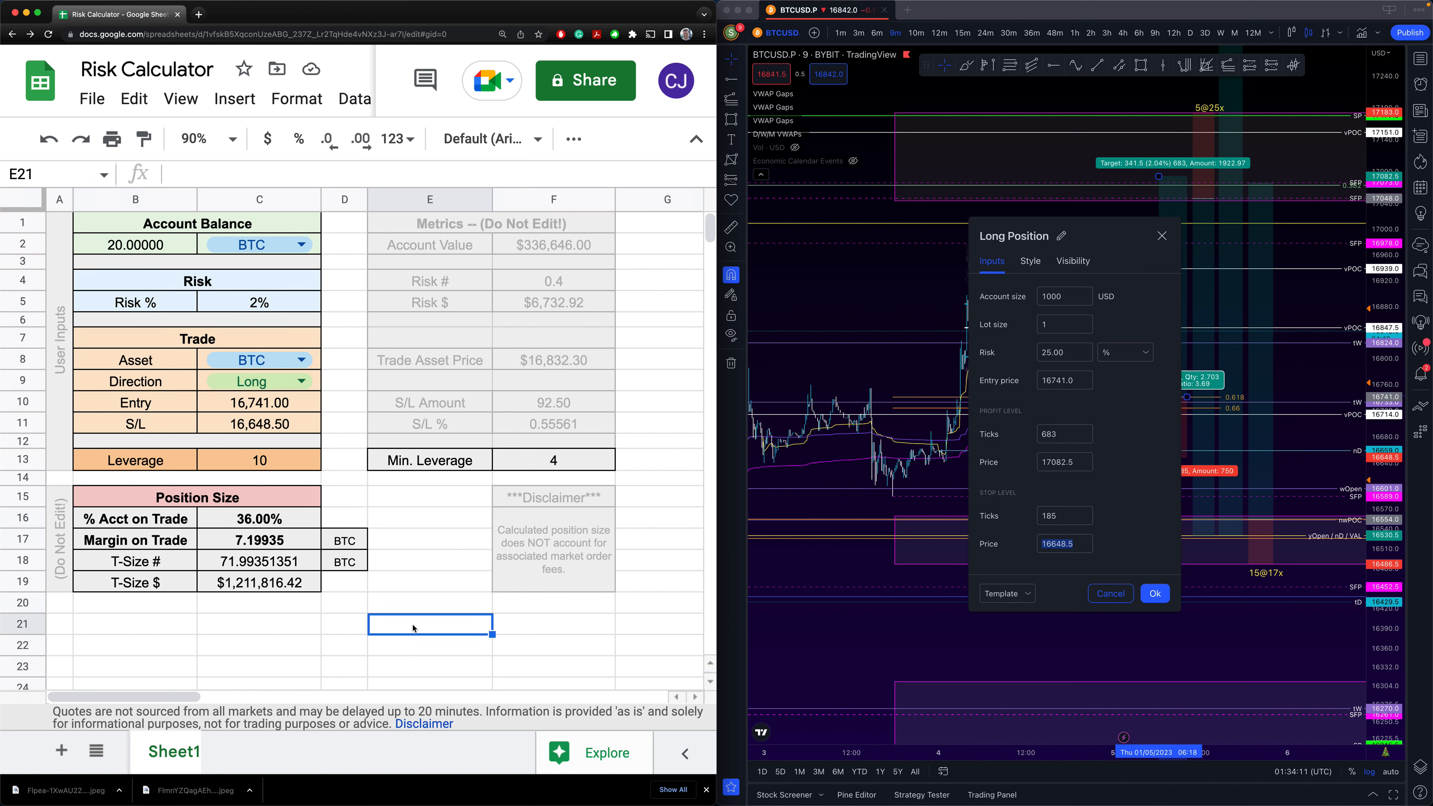
left_click(347, 612)
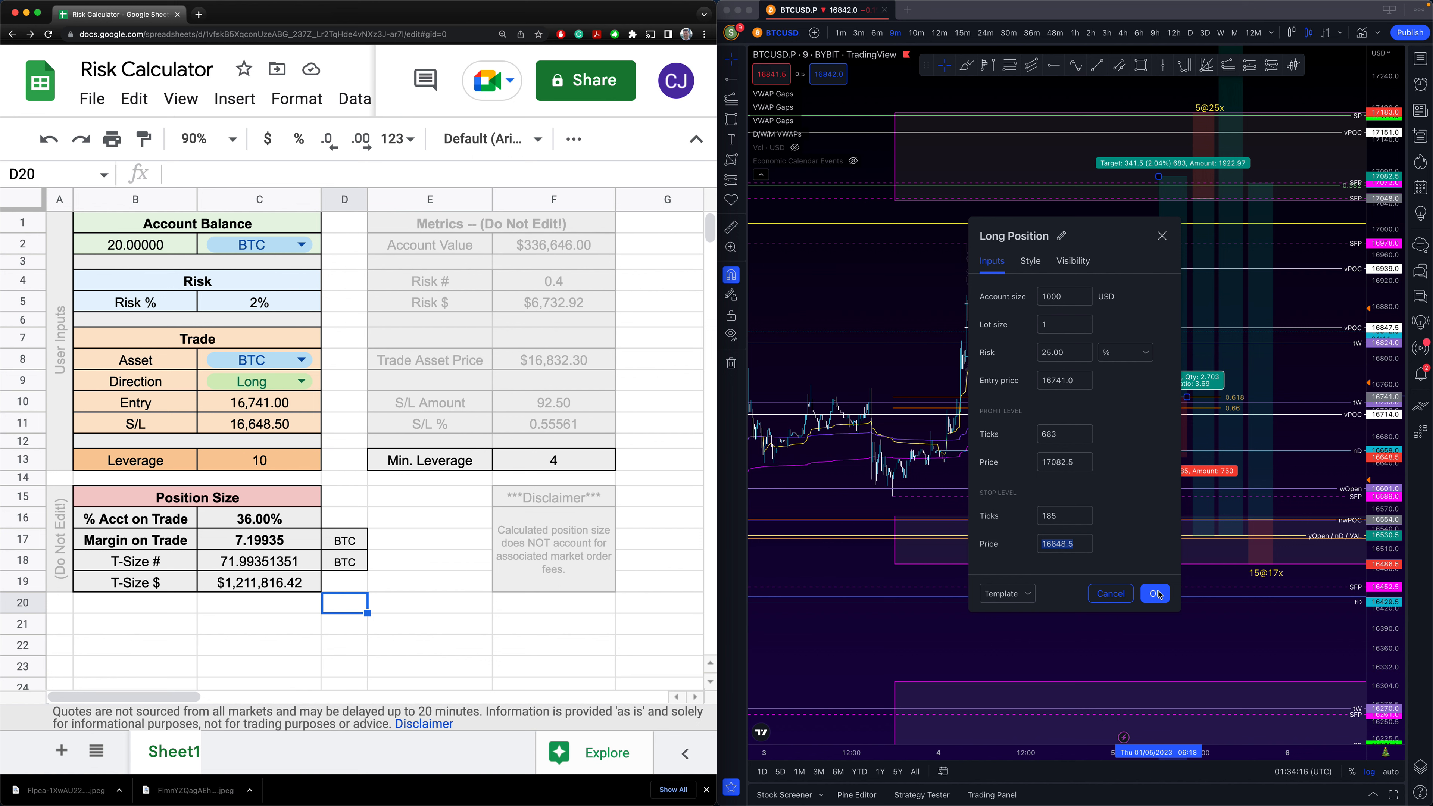
- Close the Long Position settings and draw a short position with its target at 16677.5
left_click(1155, 594)
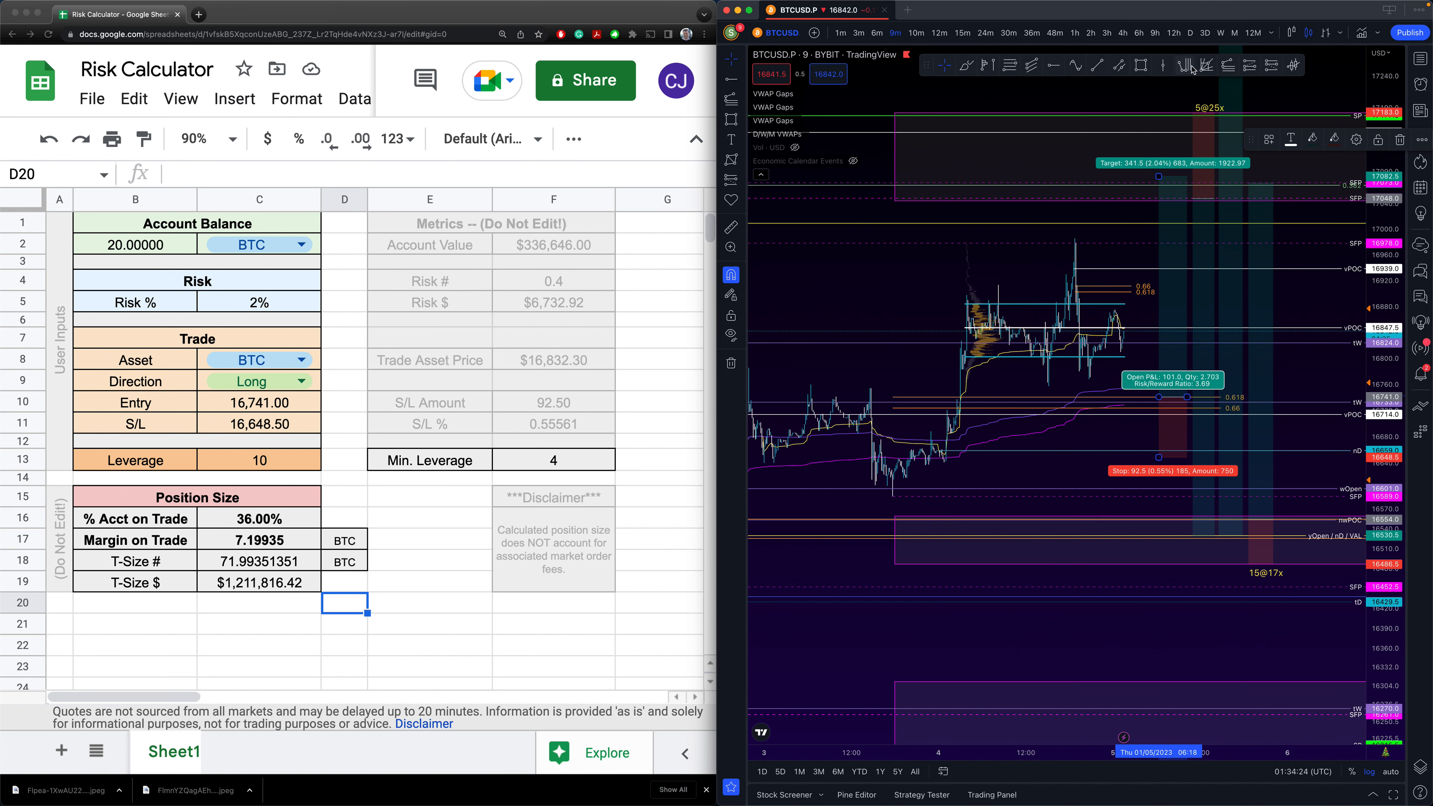
left_click(1272, 65)
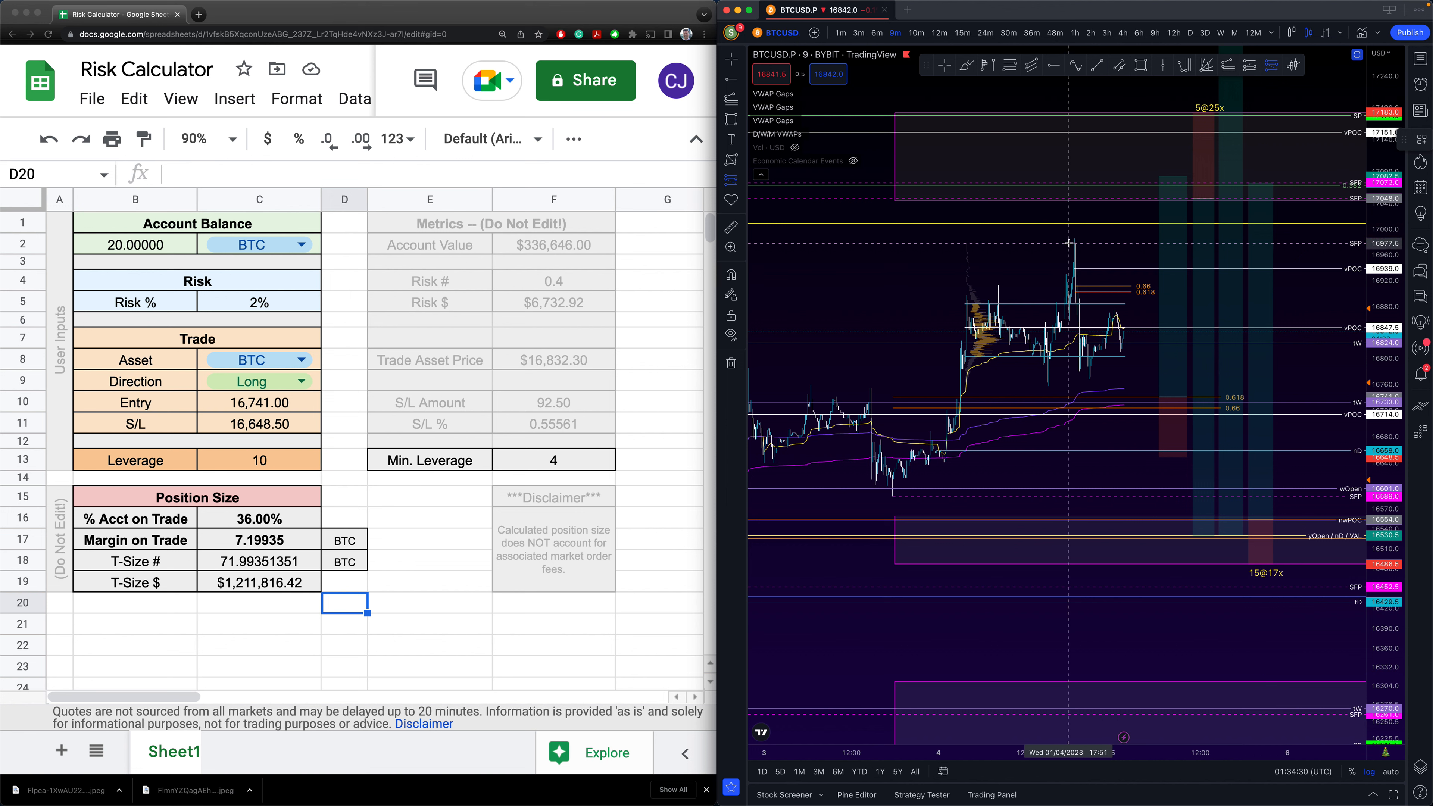
left_click(1069, 244)
left_click_drag(1074, 202, 1060, 235)
left_click_drag(1069, 295, 1068, 330)
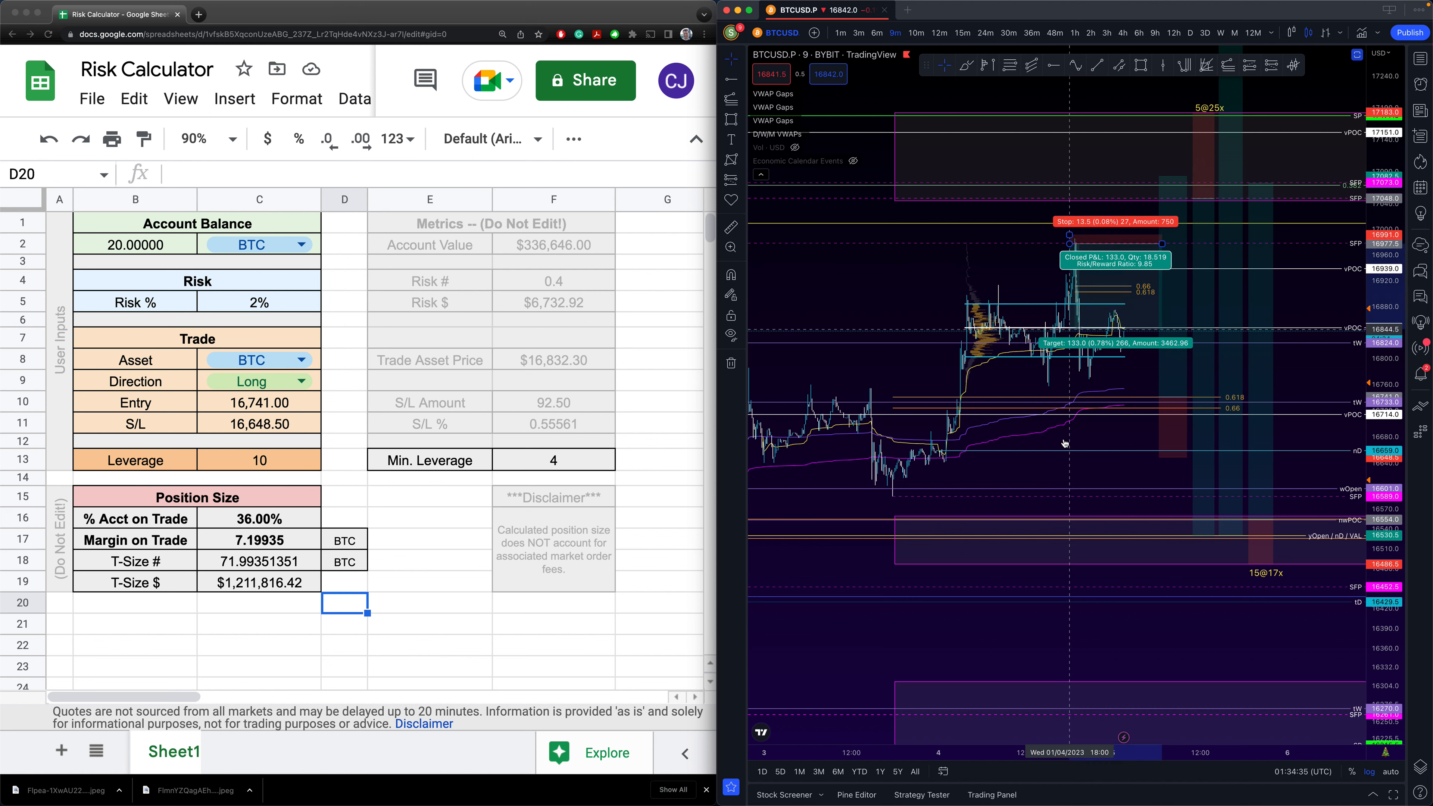
left_click_drag(1064, 442, 1065, 438)
- Pan the chart and shorten the short position drawing's time span
left_click(878, 306)
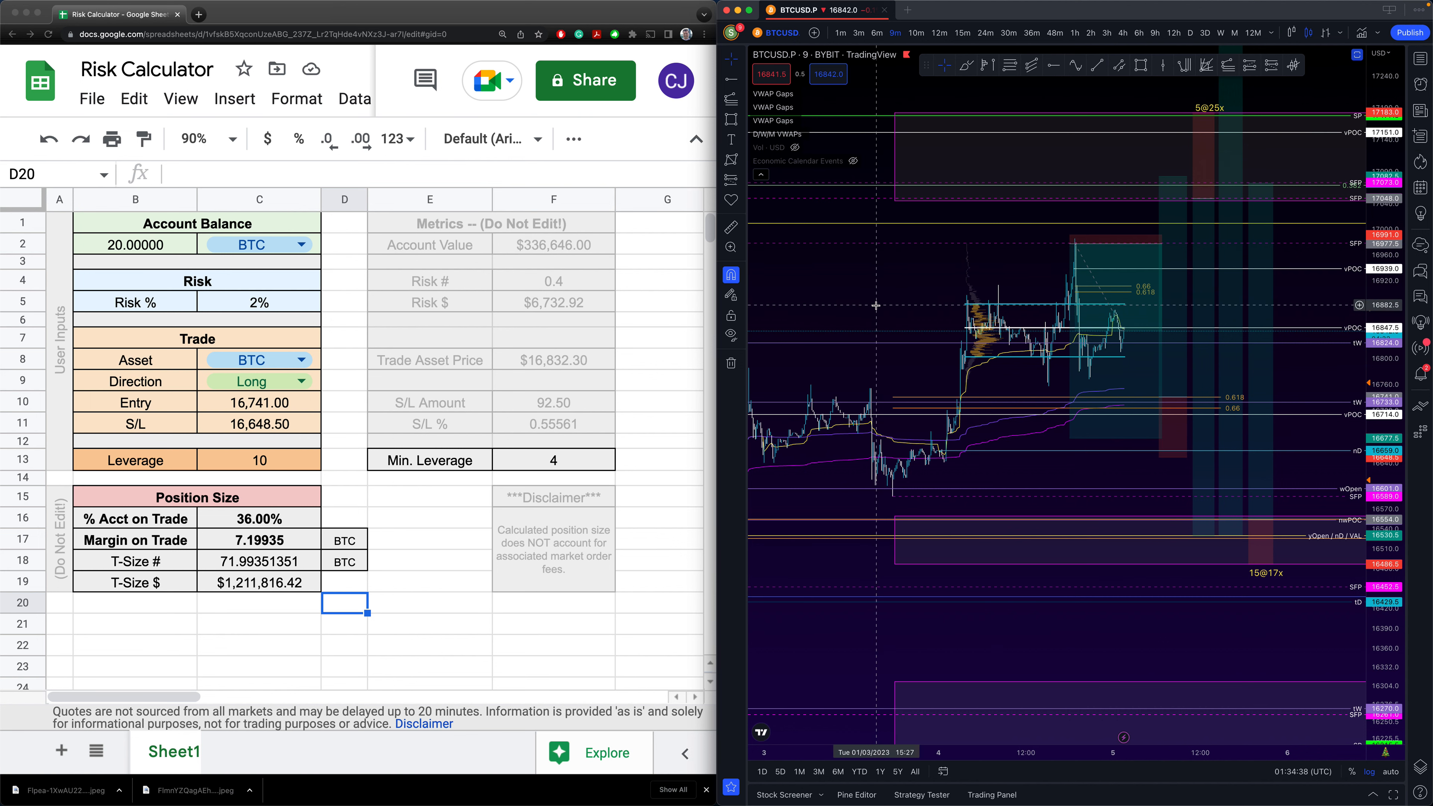
scroll(875, 306, "down", 5)
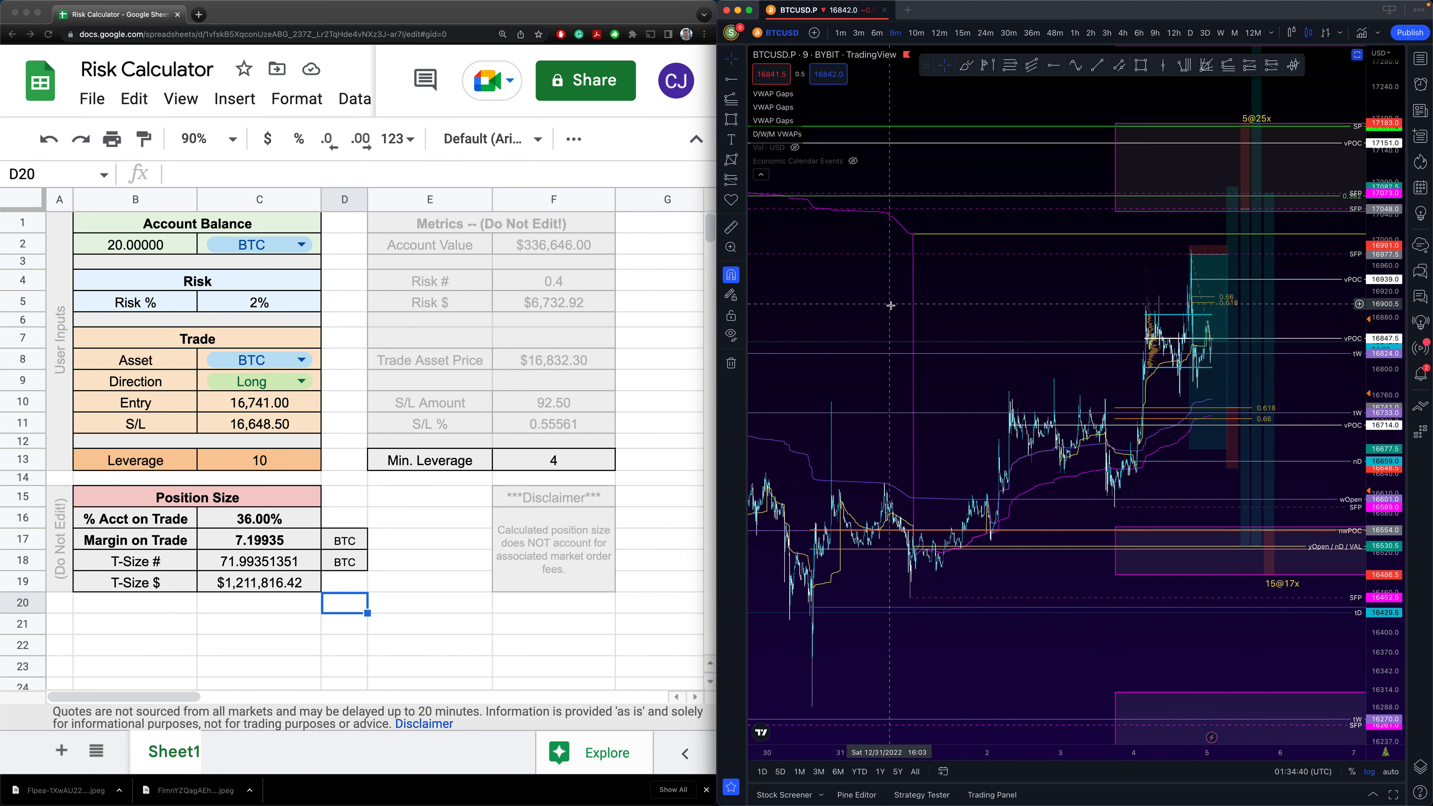
scroll(890, 305, "left", 10)
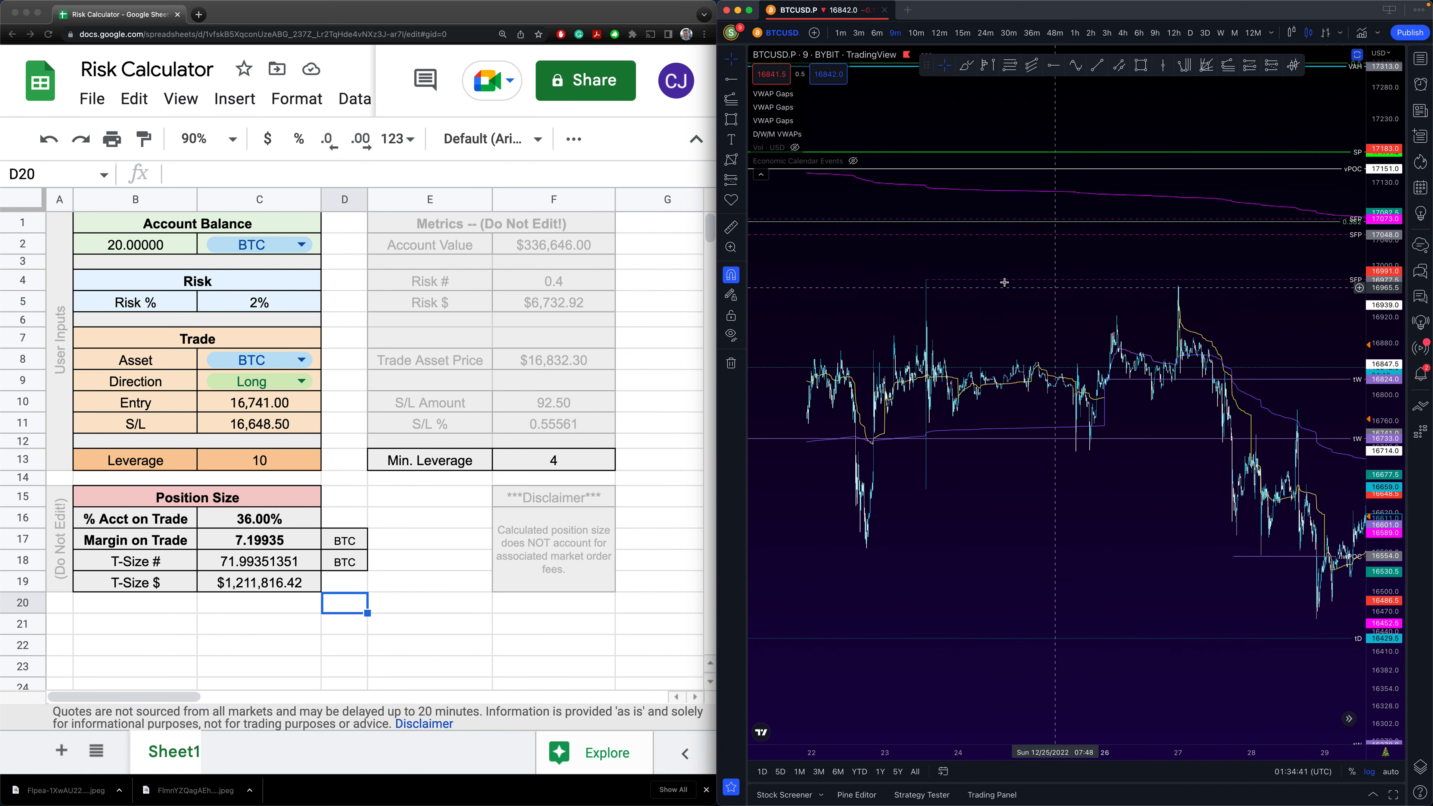
scroll(994, 311, "right", 5)
scroll(994, 311, "right", 5)
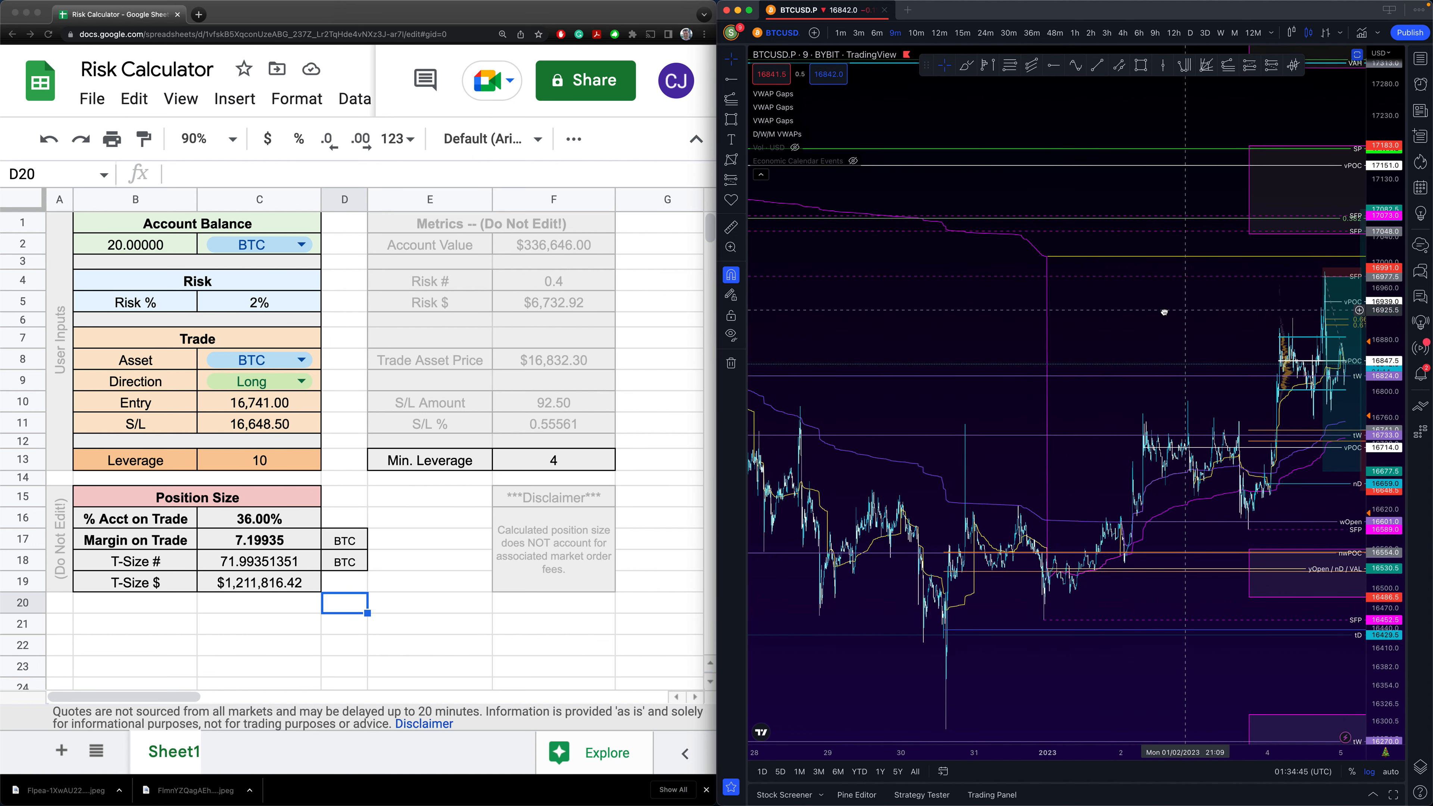
scroll(1165, 312, "right", 5)
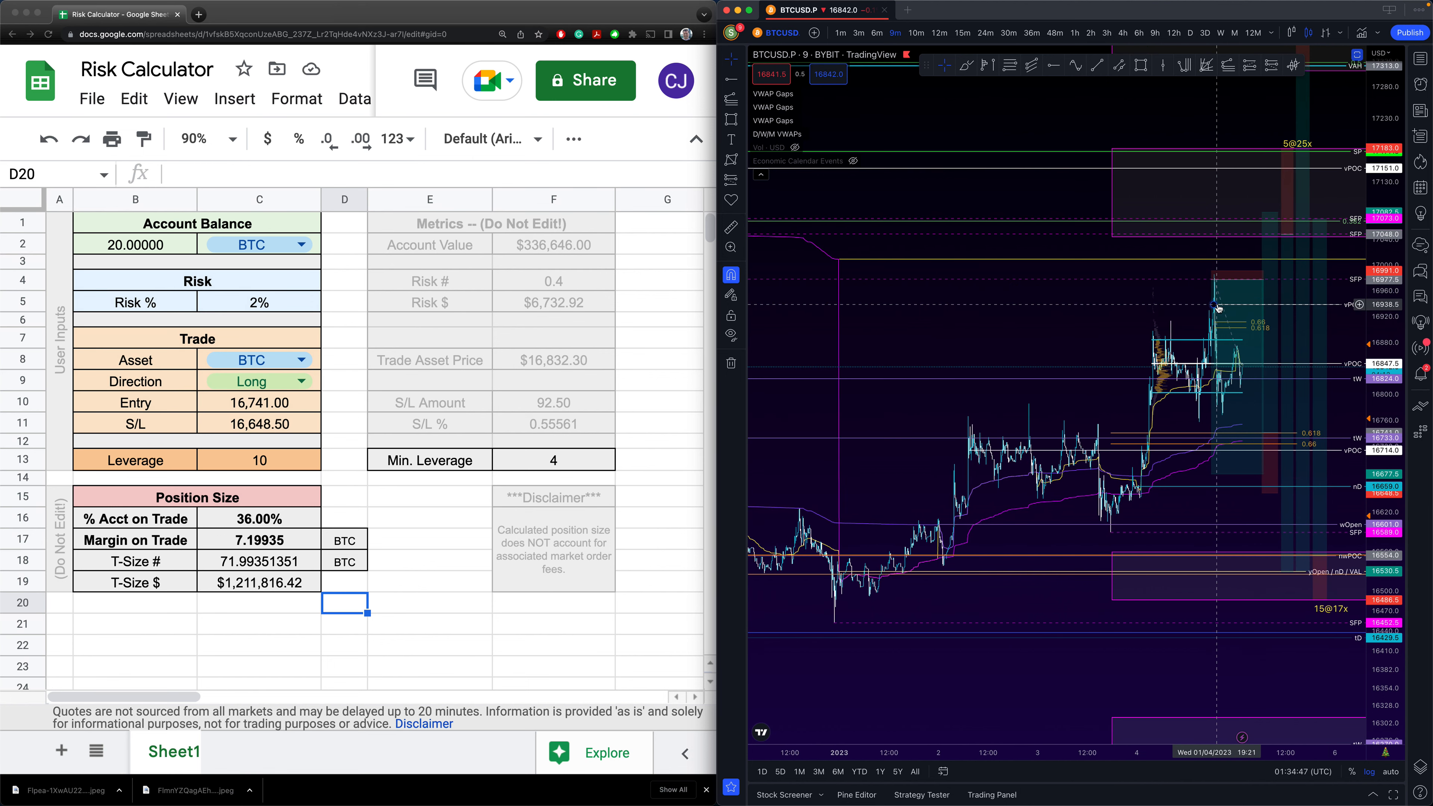
scroll(1217, 307, "right", 5)
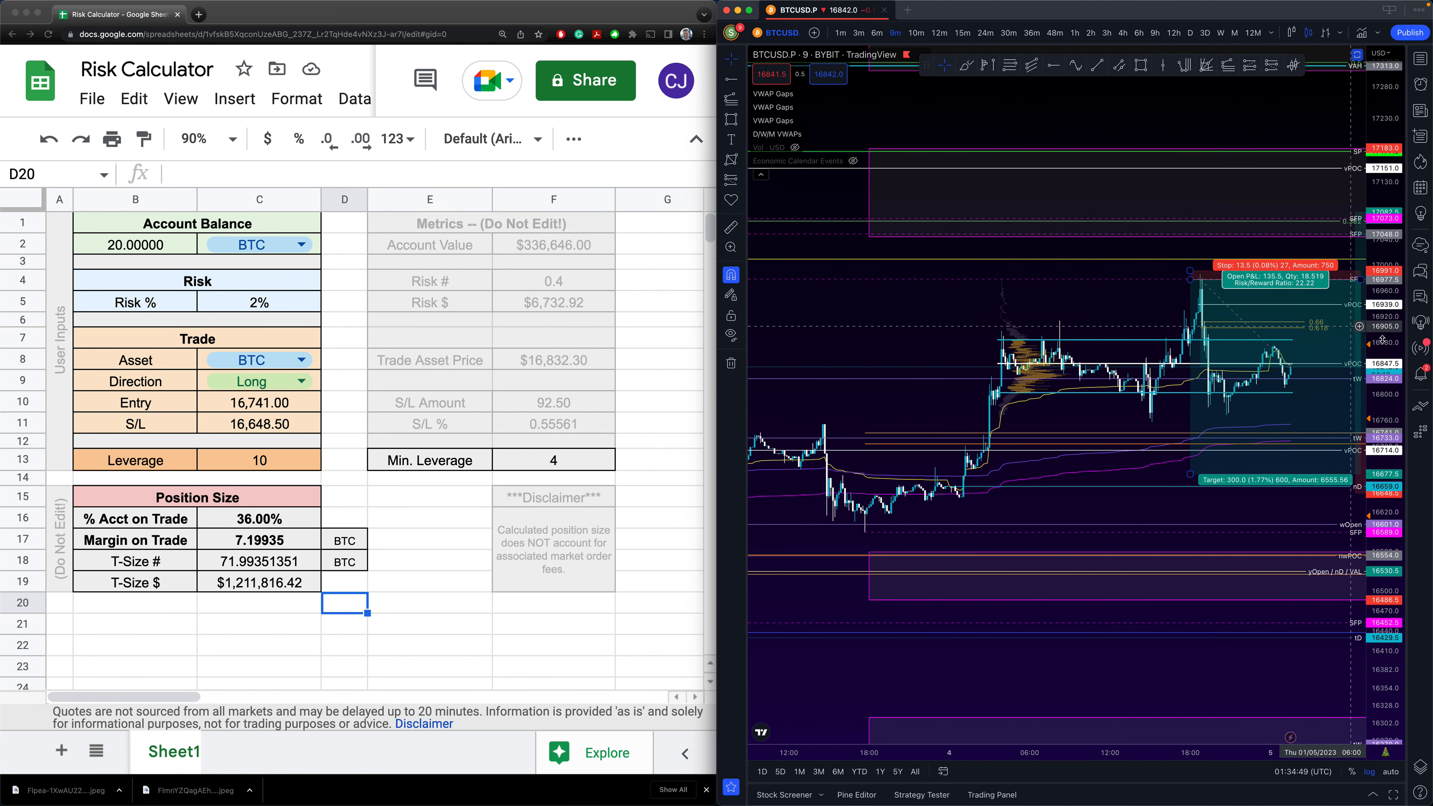
scroll(1241, 305, "right", 3)
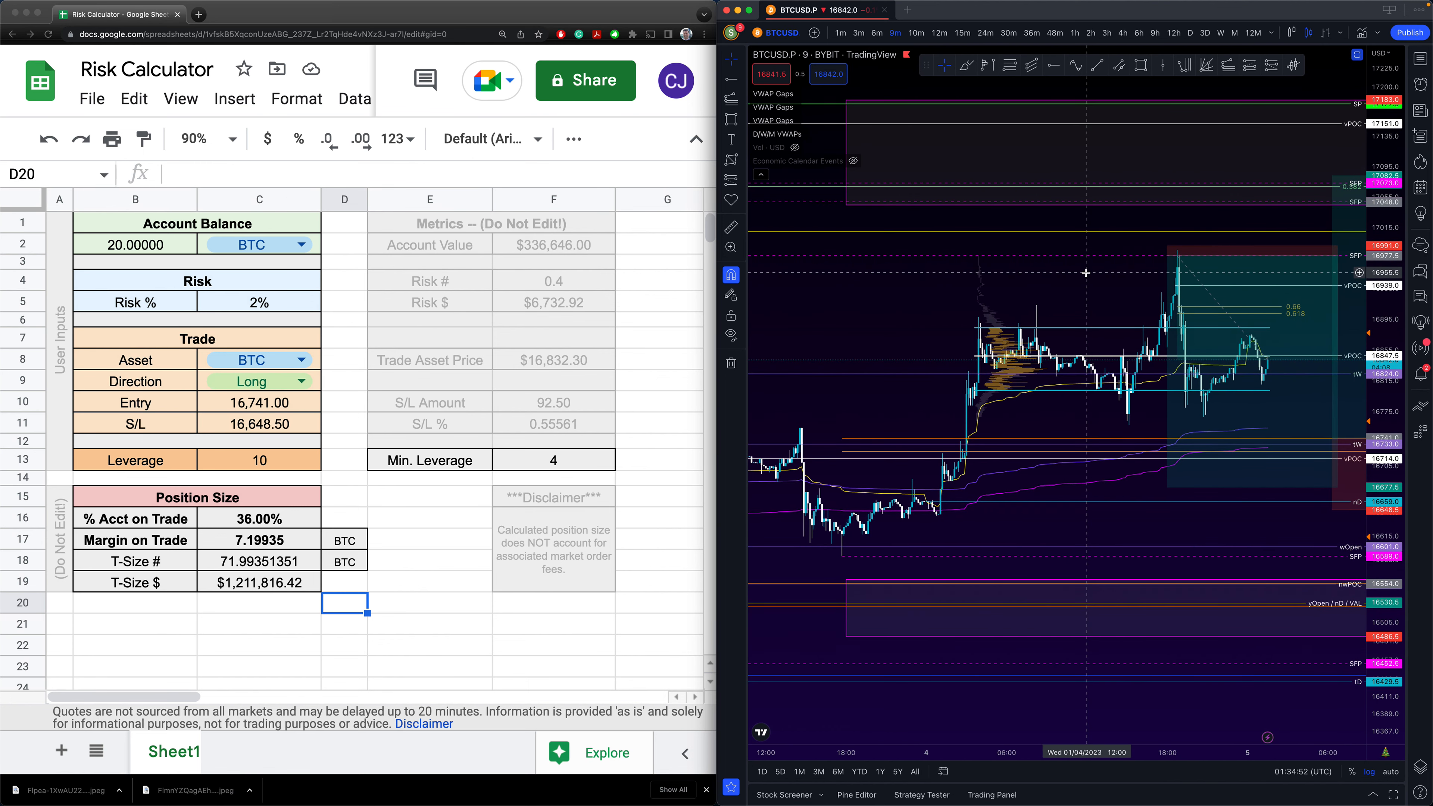
mouse_move(1338, 255)
left_mouse_down()
mouse_move(1238, 257)
mouse_move(1284, 257)
left_mouse_up()
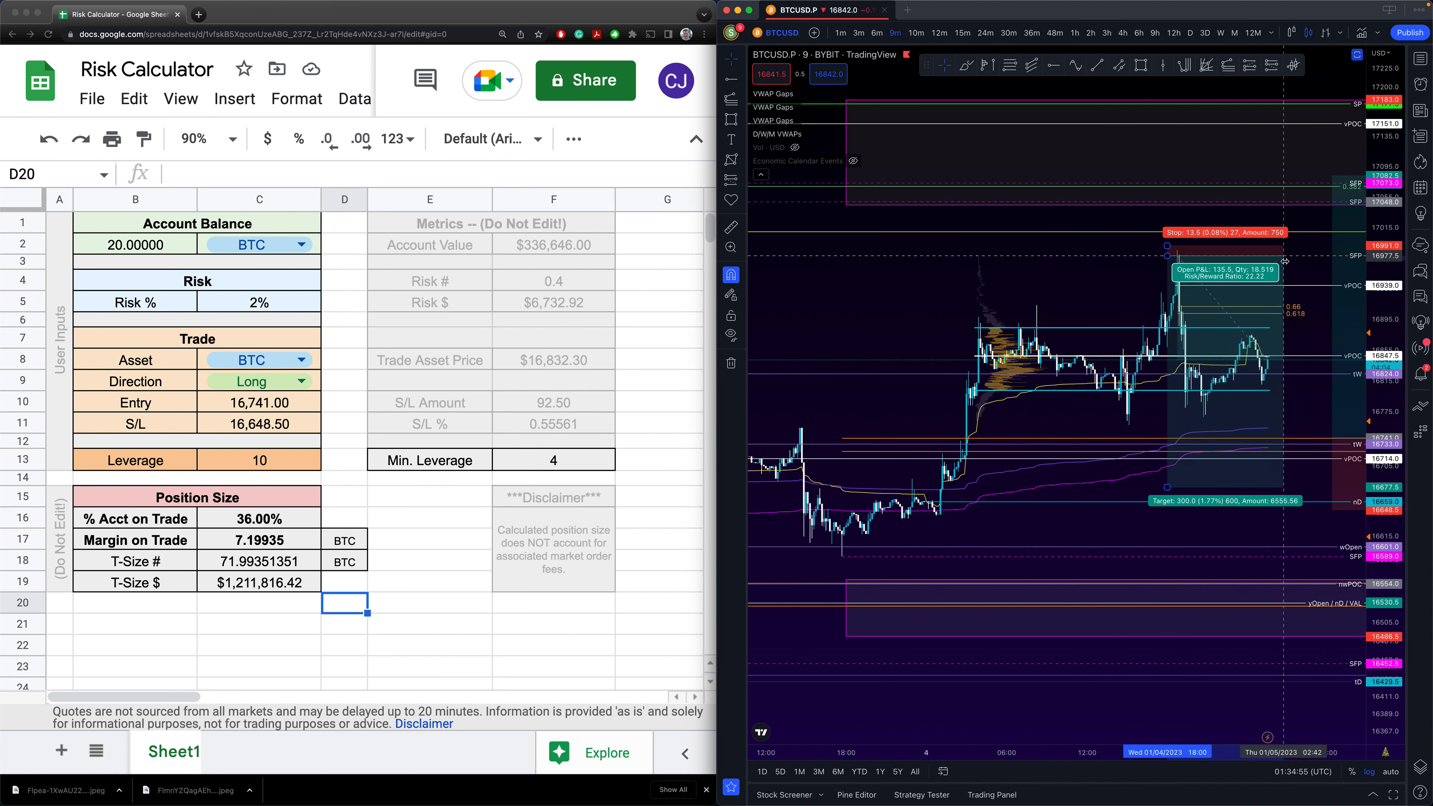
left_click(1048, 286)
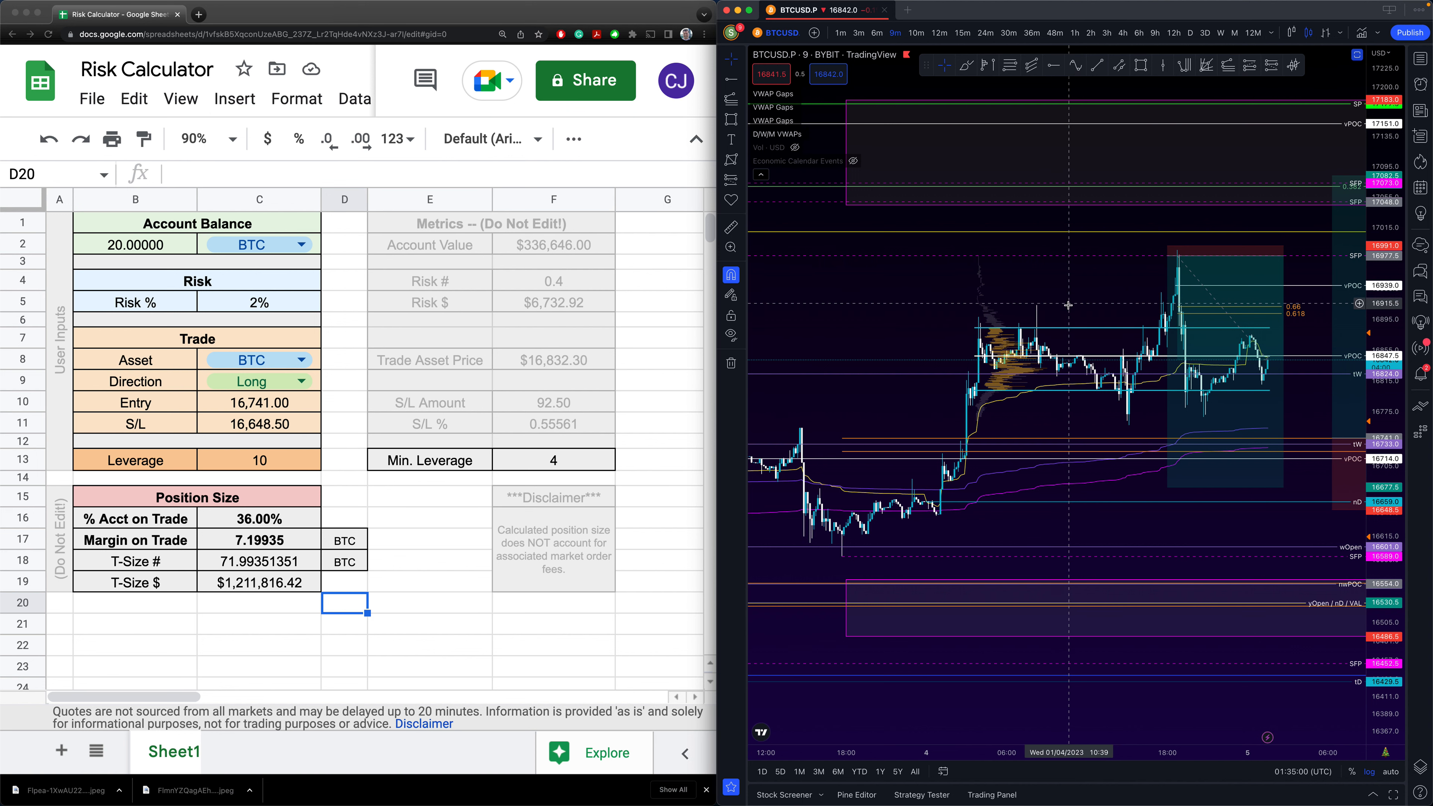
left_click_drag(1073, 291, 1076, 293)
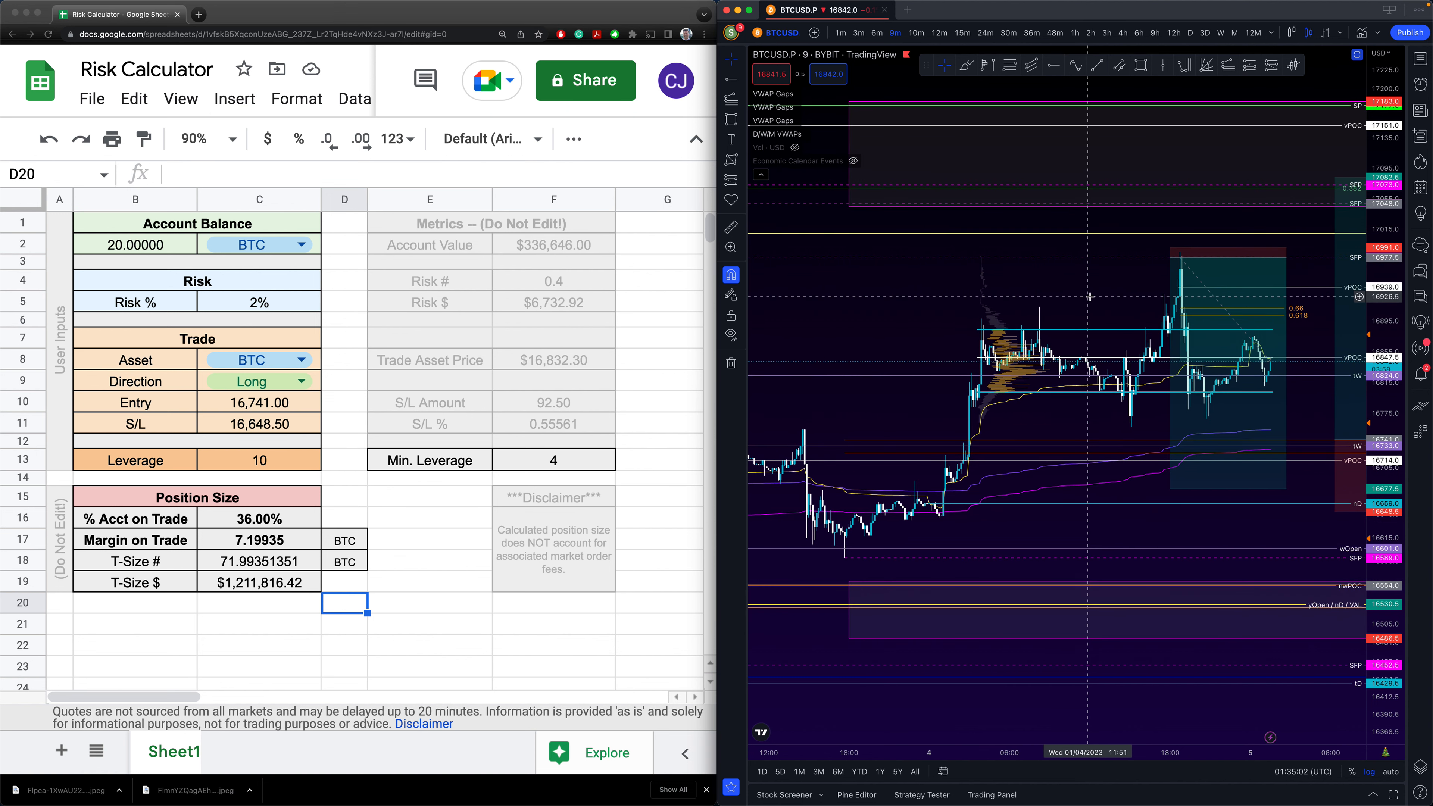
- Tighten the short's stop to 16988.5 (22 ticks) and open its settings dialog
mouse_move(1250, 277)
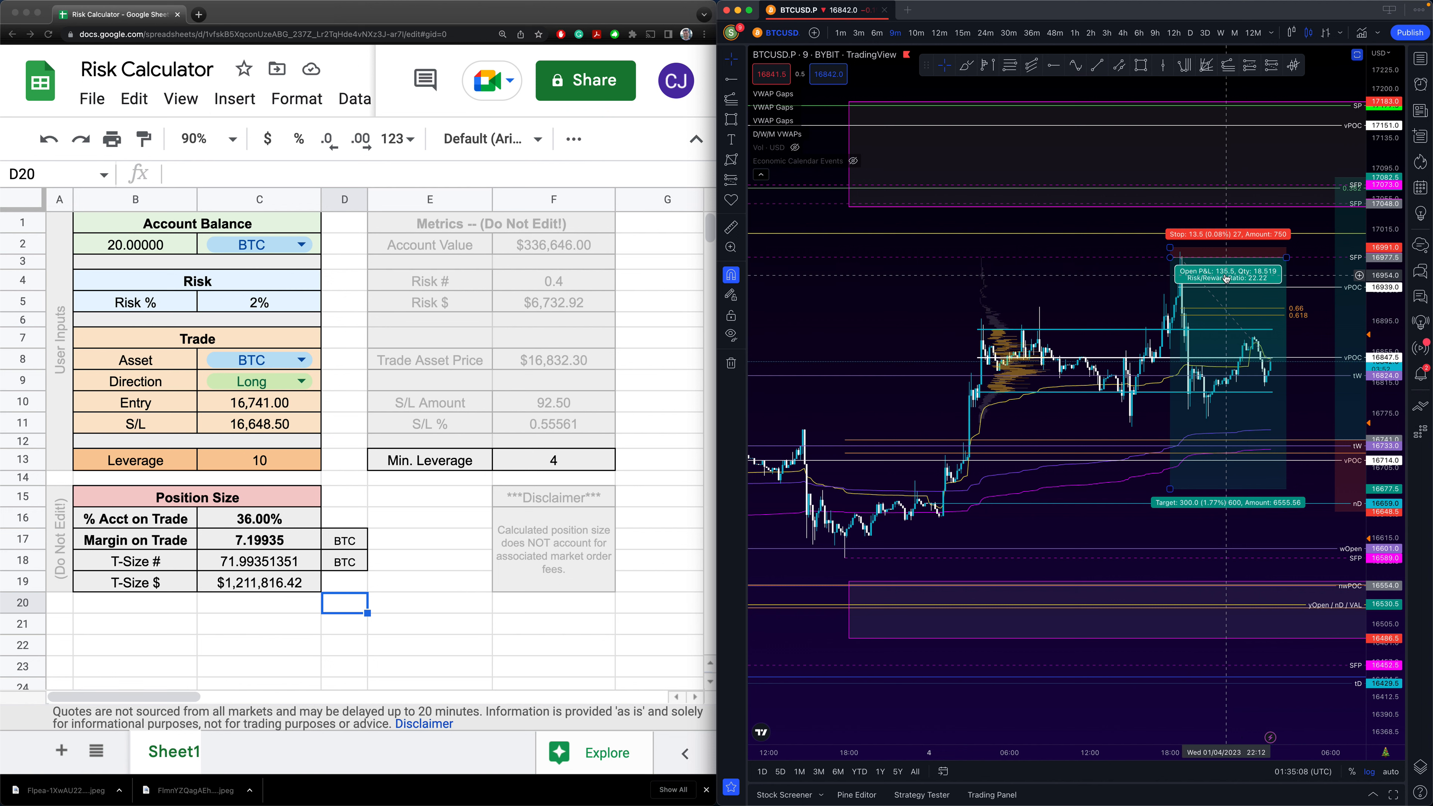
left_click(1170, 248)
left_click_drag(1171, 249, 1169, 255)
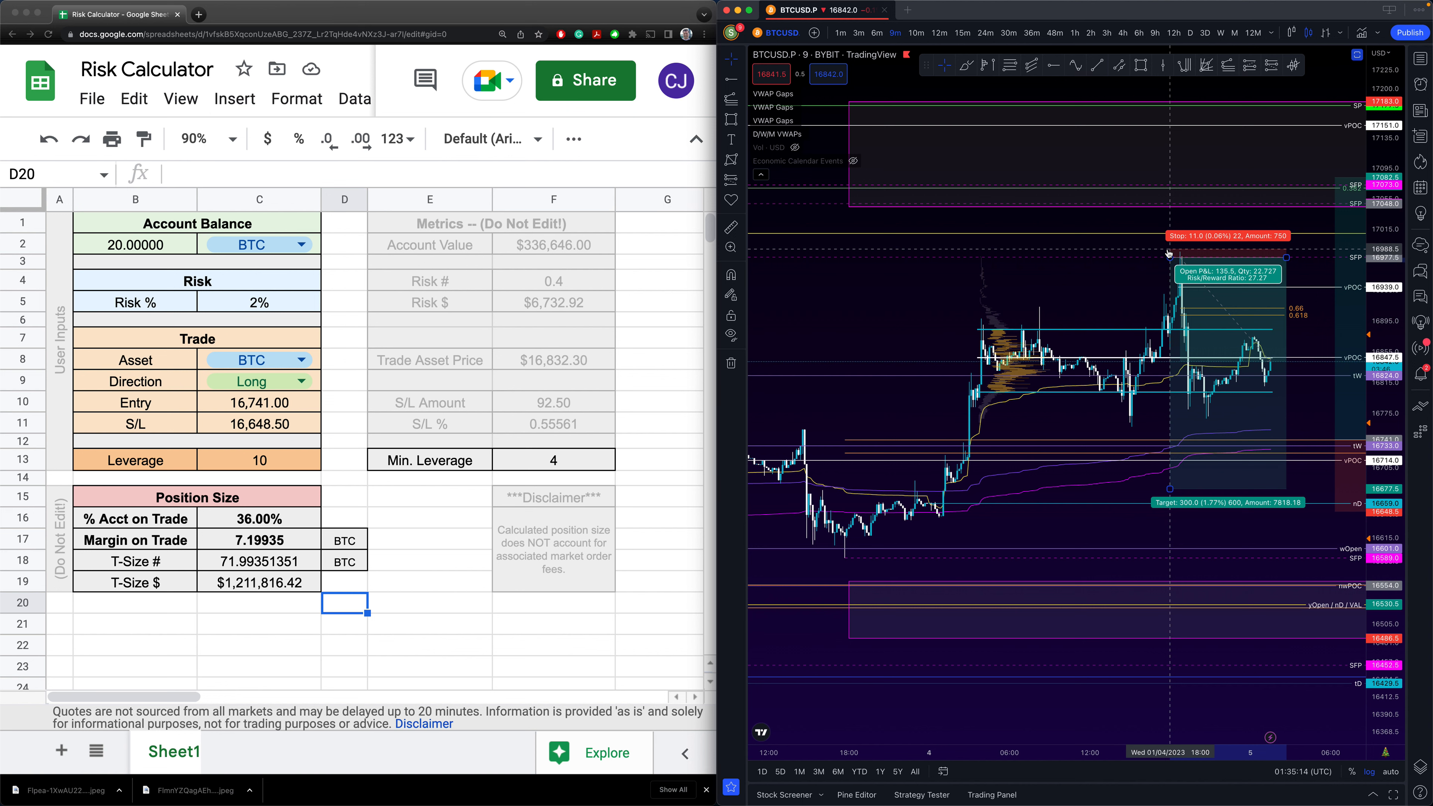
left_click(1148, 273)
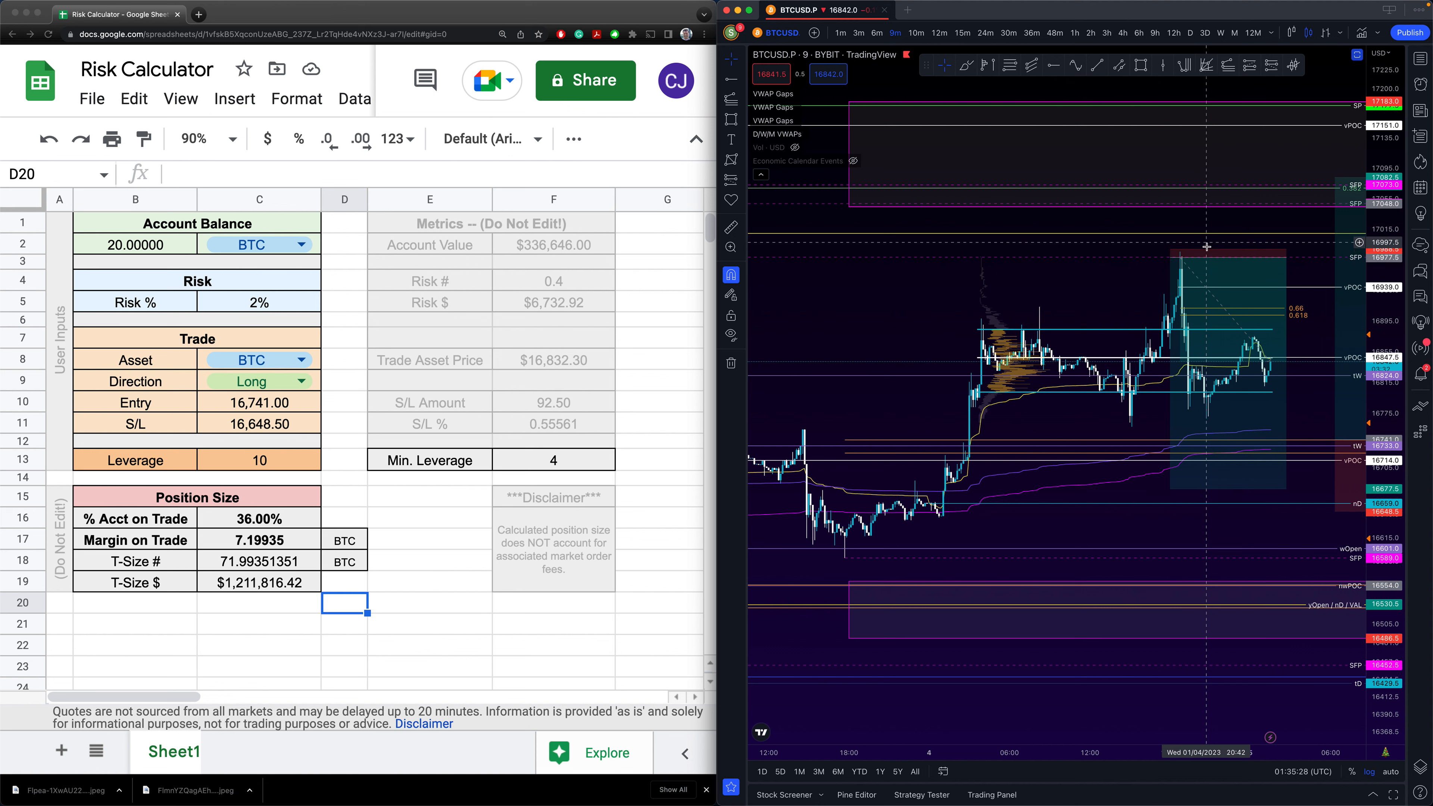
double_click(1207, 257)
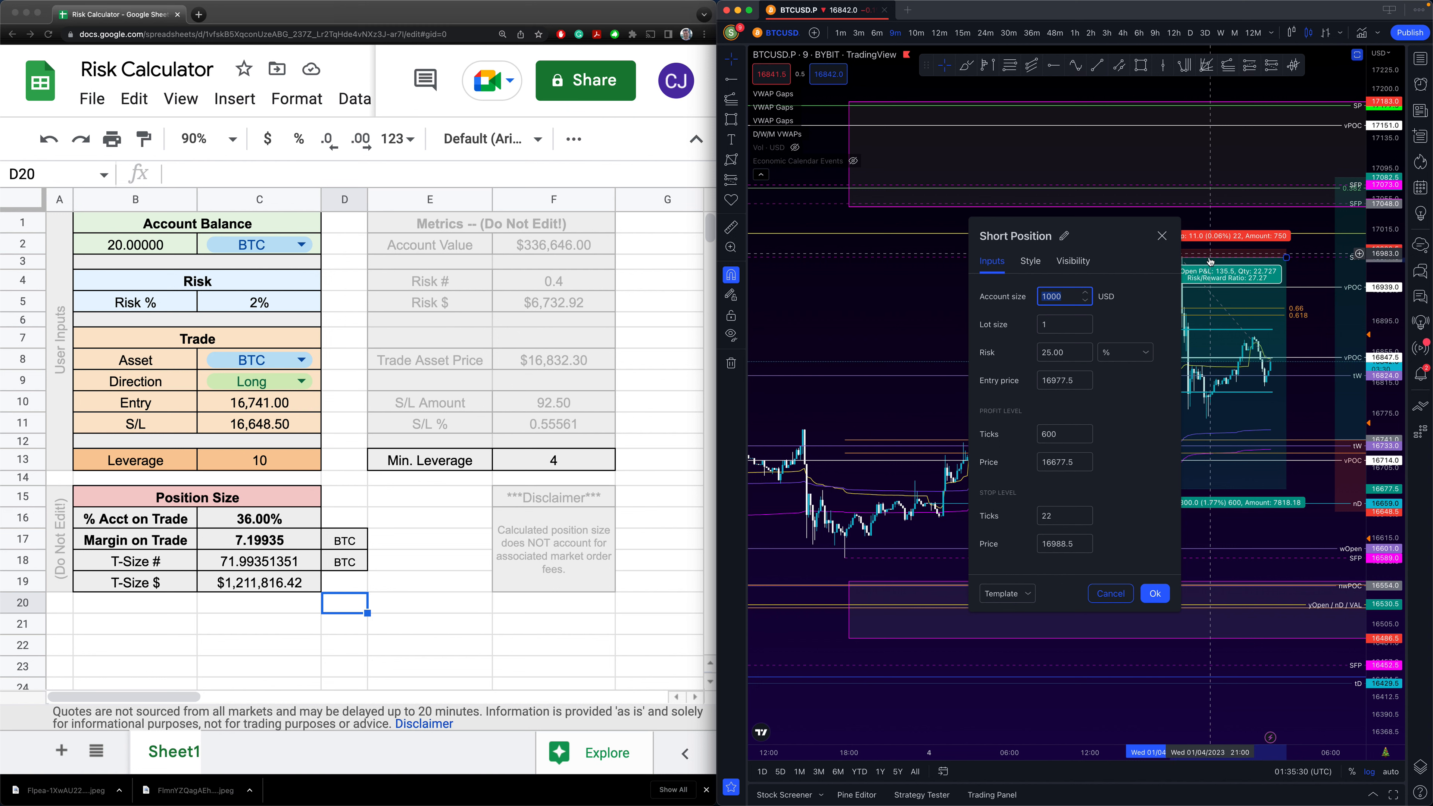
- Set the trade direction to Short and paste the 16977.5 entry into C10
double_click(1060, 382)
key("ctrl+c")
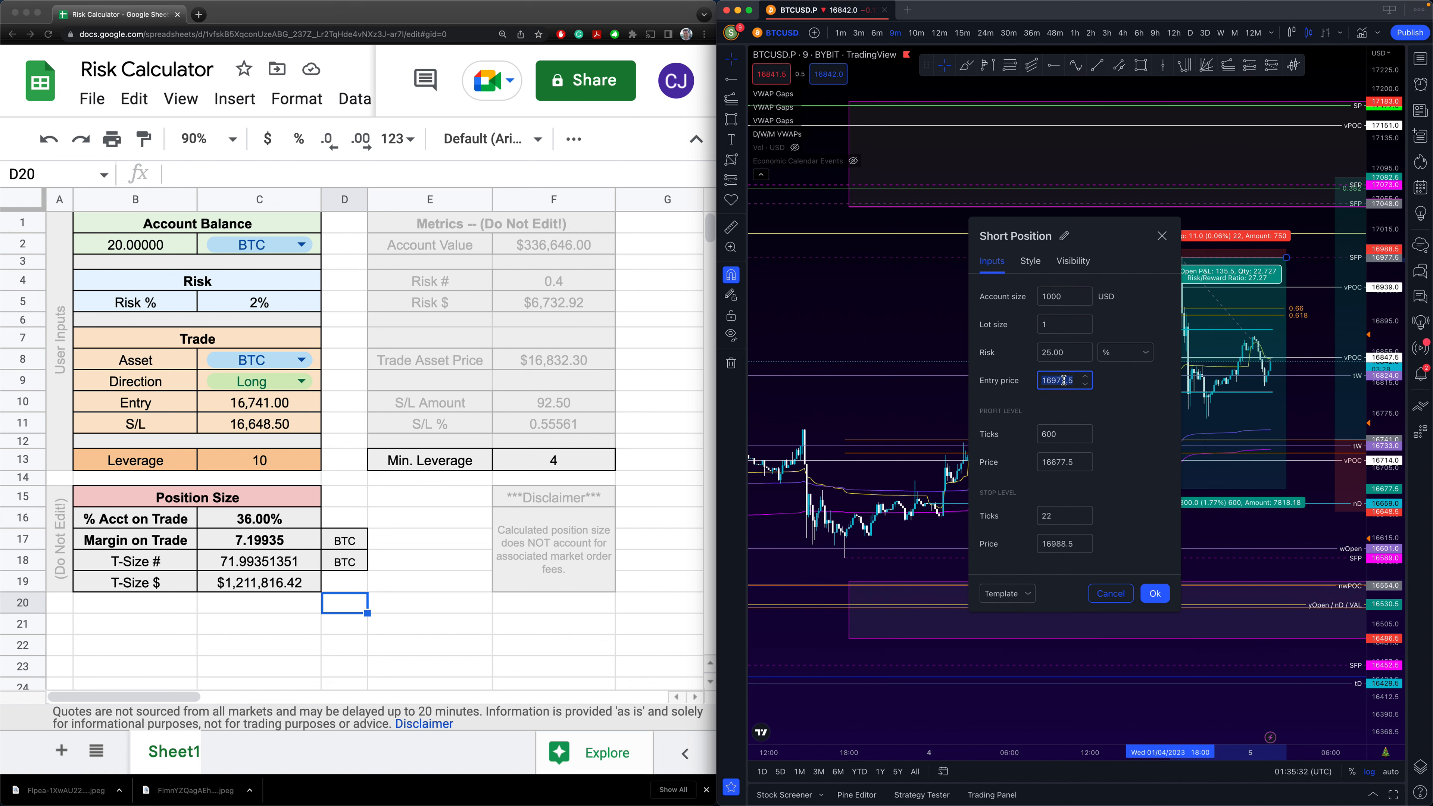
left_click(298, 383)
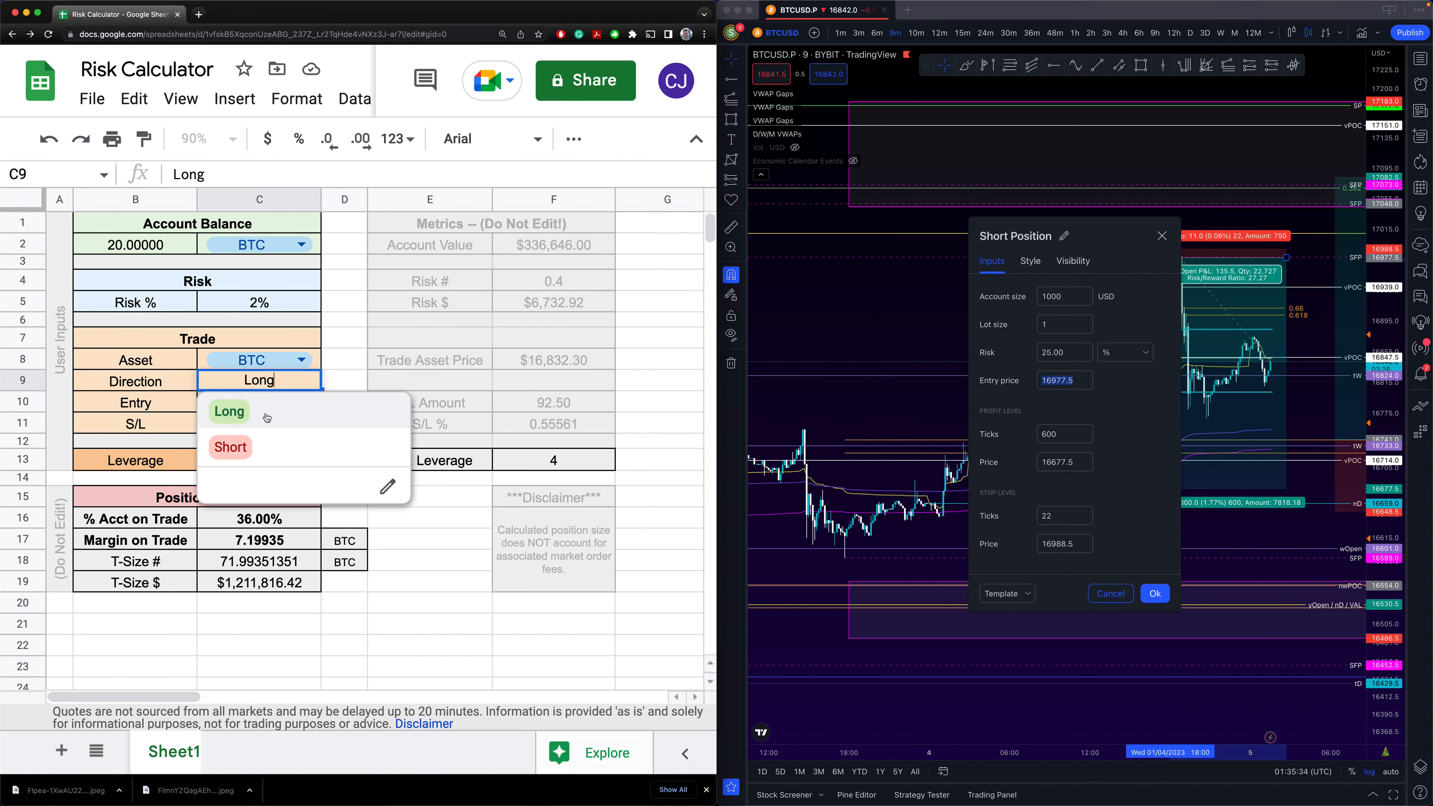
left_click(232, 448)
left_click(231, 406)
key("ctrl+v")
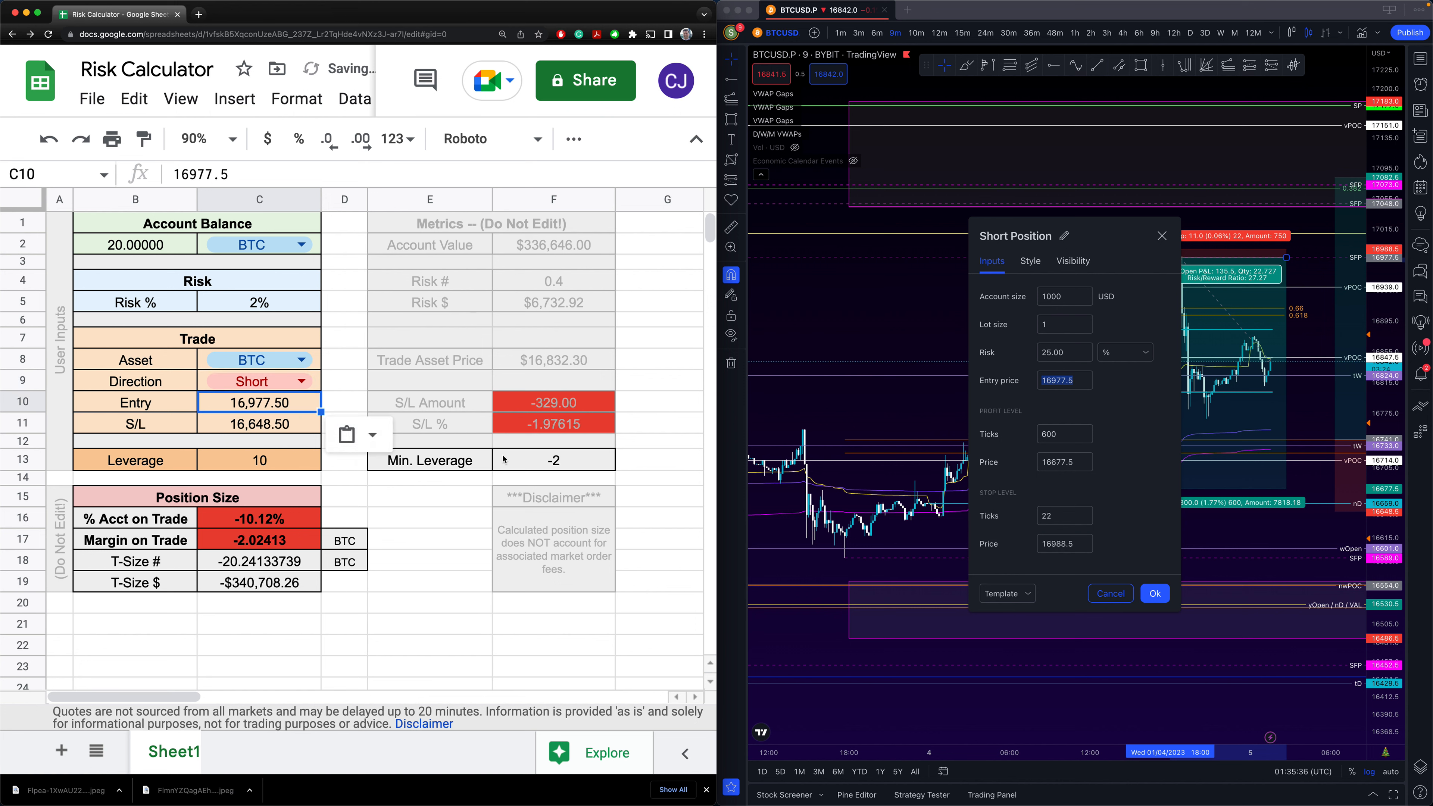
- Paste the 16988.5 stop price into C11 and check the F13 minimum leverage
left_click(1065, 406)
left_click(1057, 464)
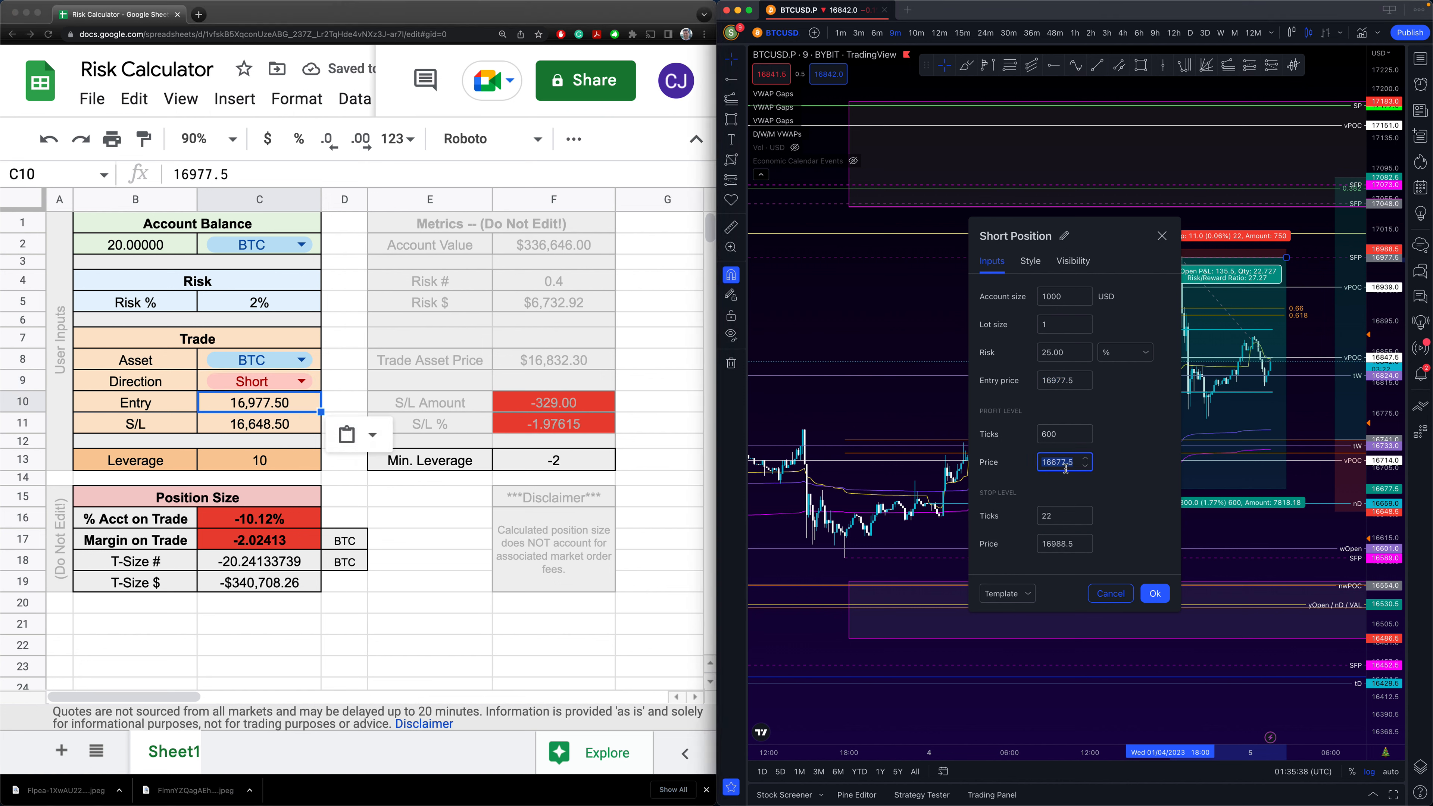
left_click(1053, 547)
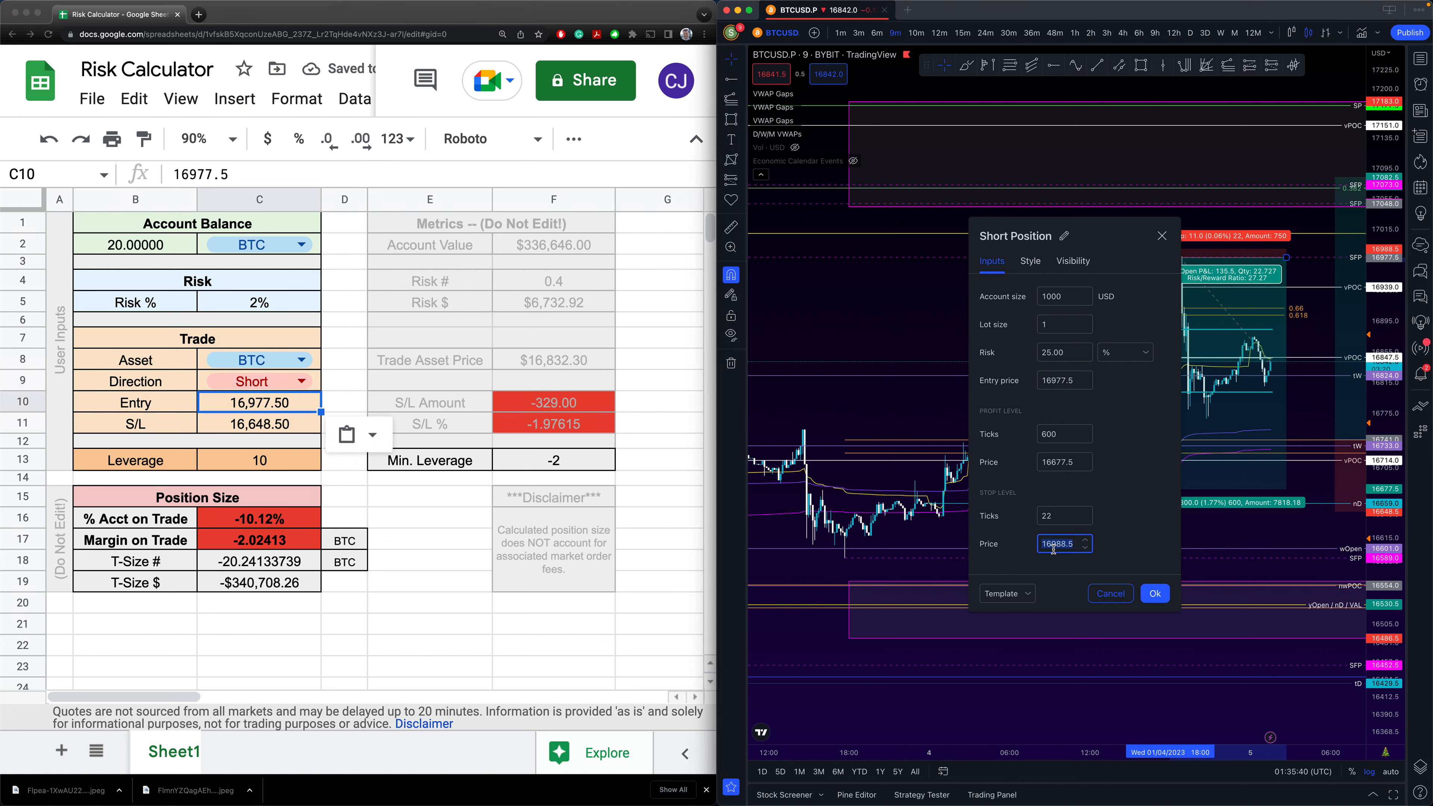
key("ctrl+c")
left_click(259, 424)
key("ctrl+v")
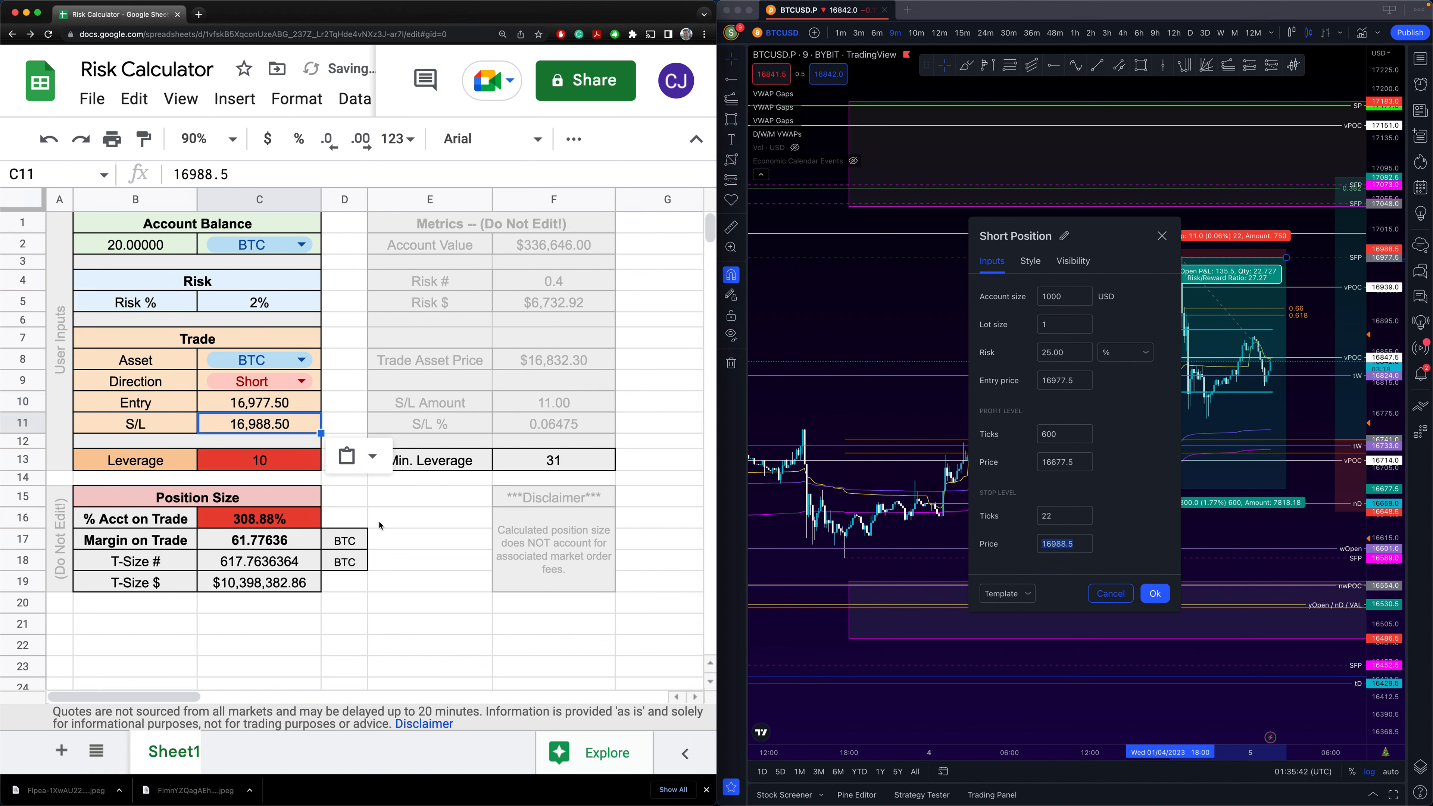
left_click(381, 524)
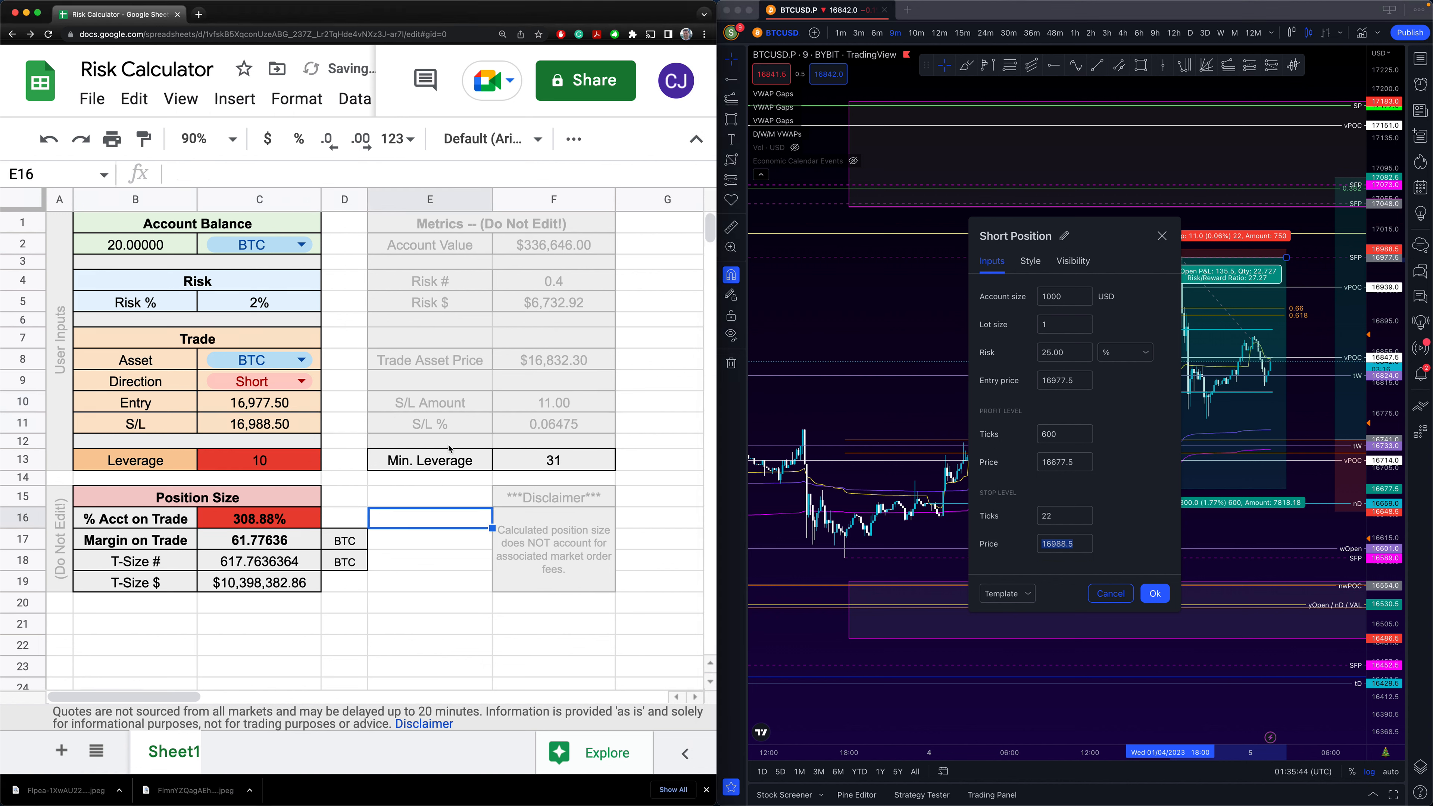
left_click(524, 464)
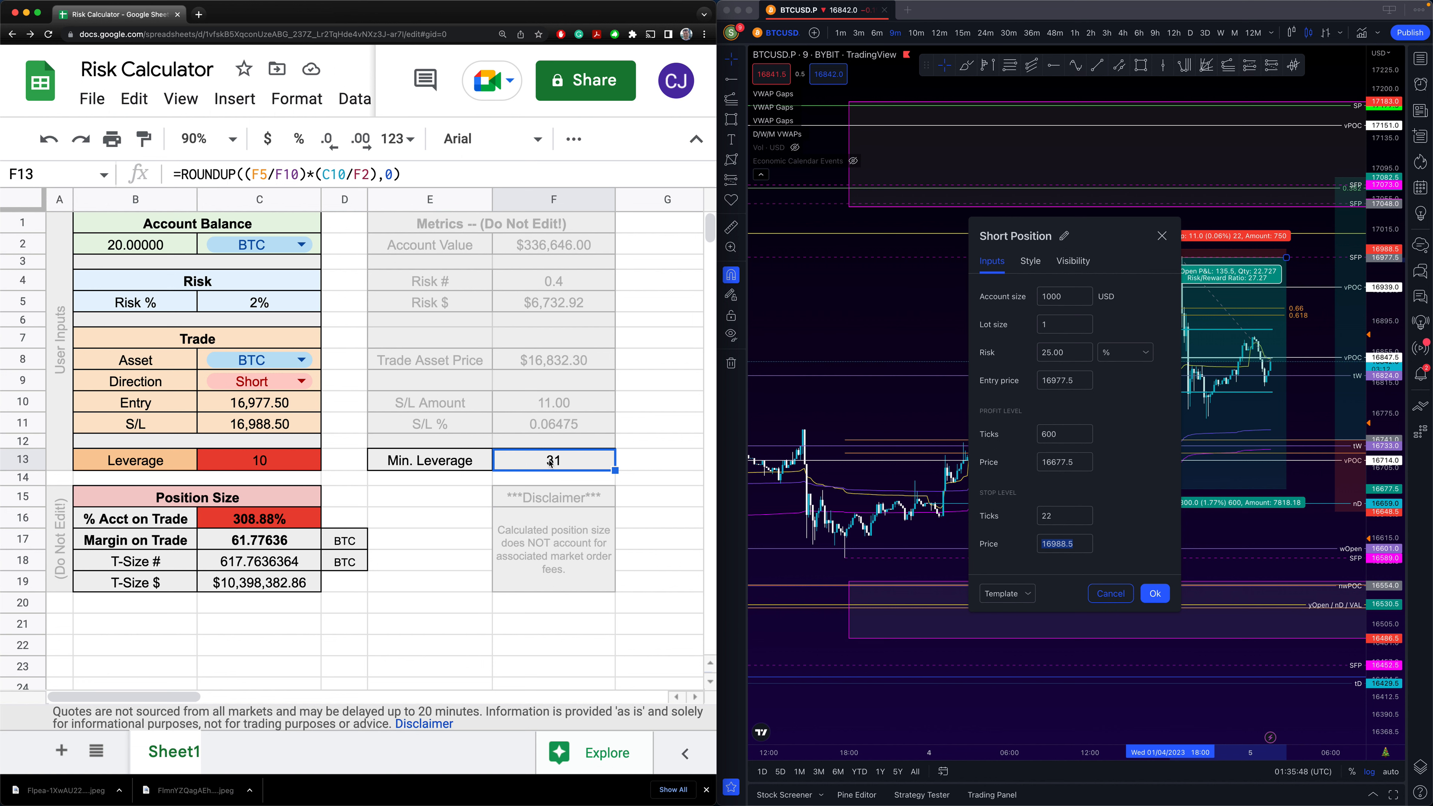
- Set the Leverage in C13 to 50 and confirm the TradingView position settings
left_click(282, 466)
type("50")
left_click(359, 519)
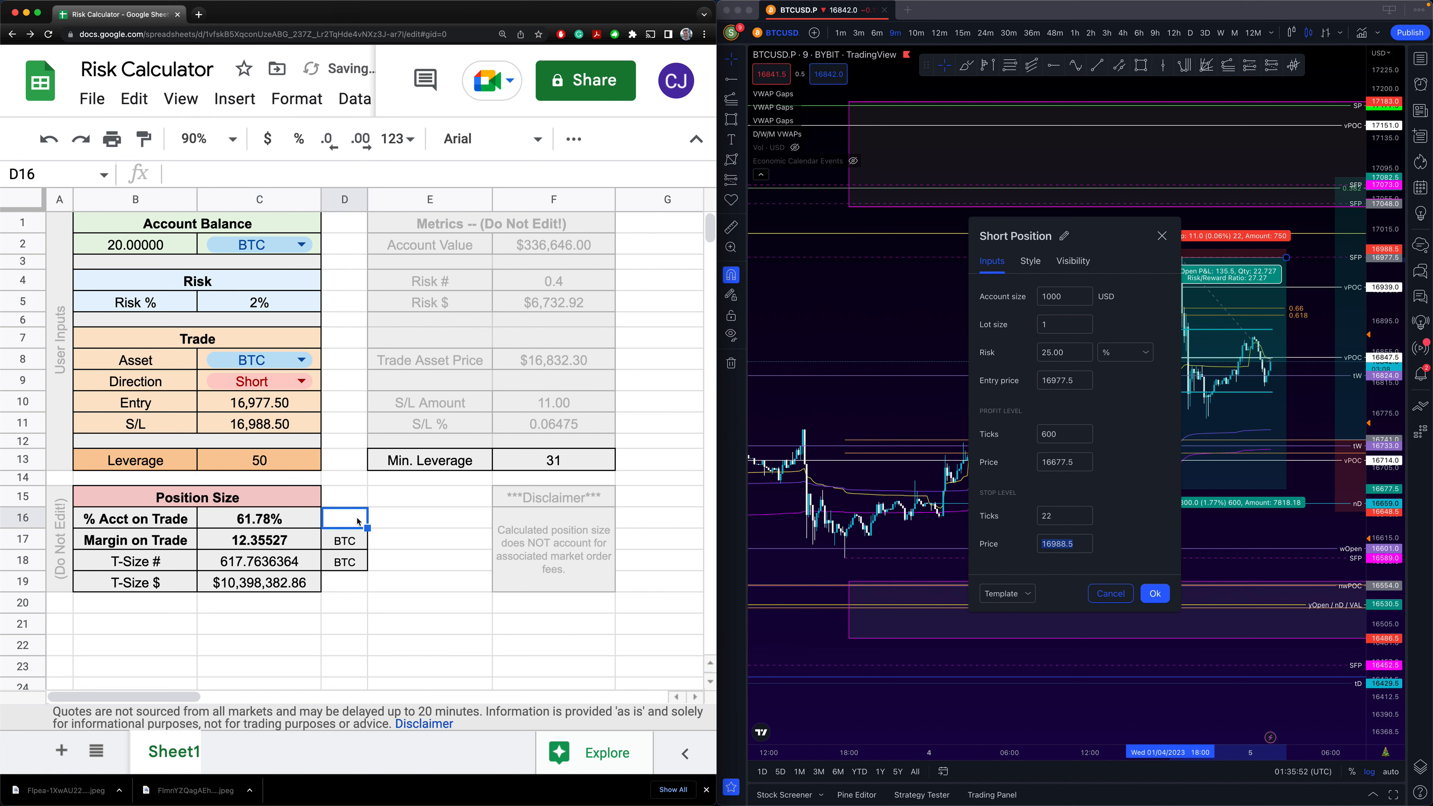
left_click(385, 542)
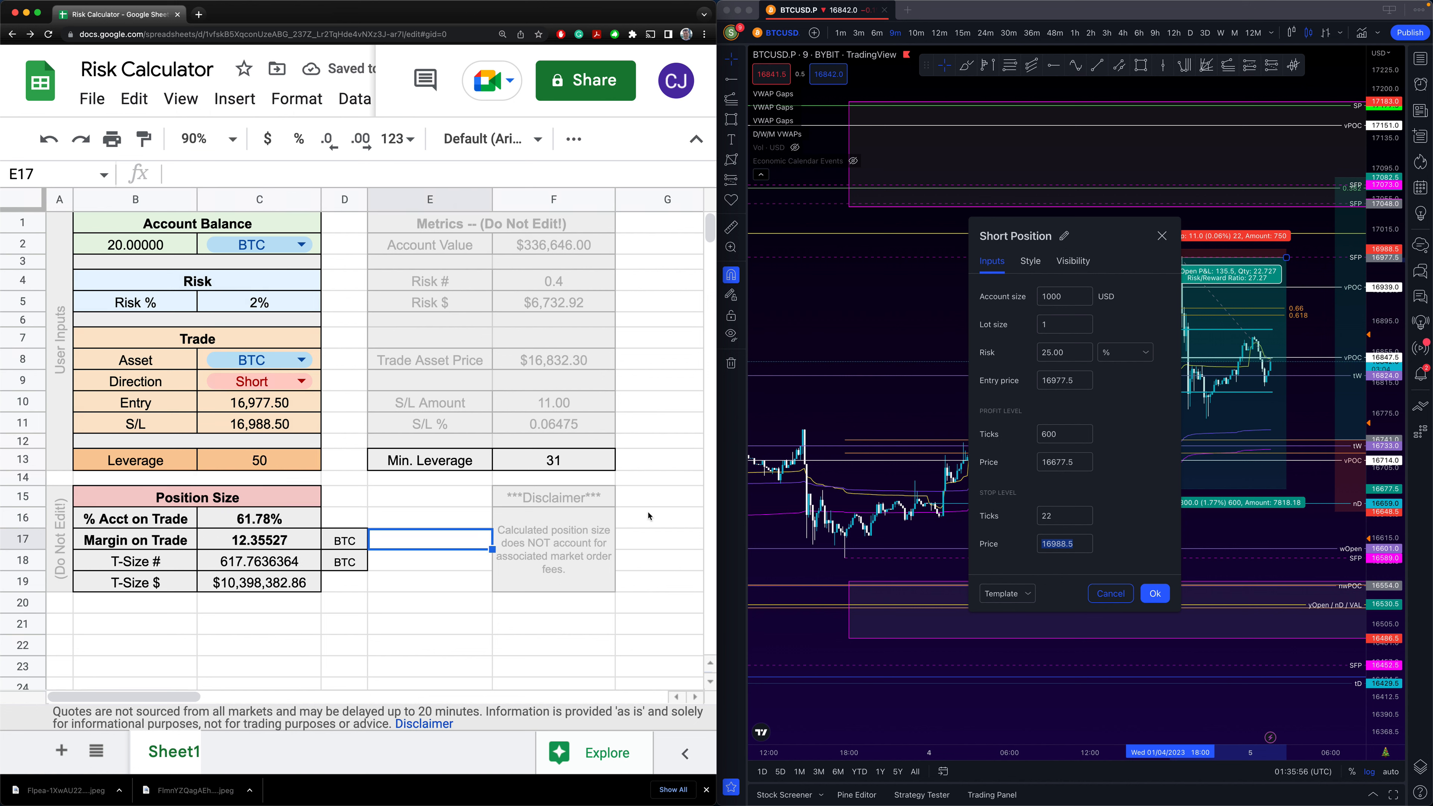
left_click(1154, 595)
left_click(251, 307)
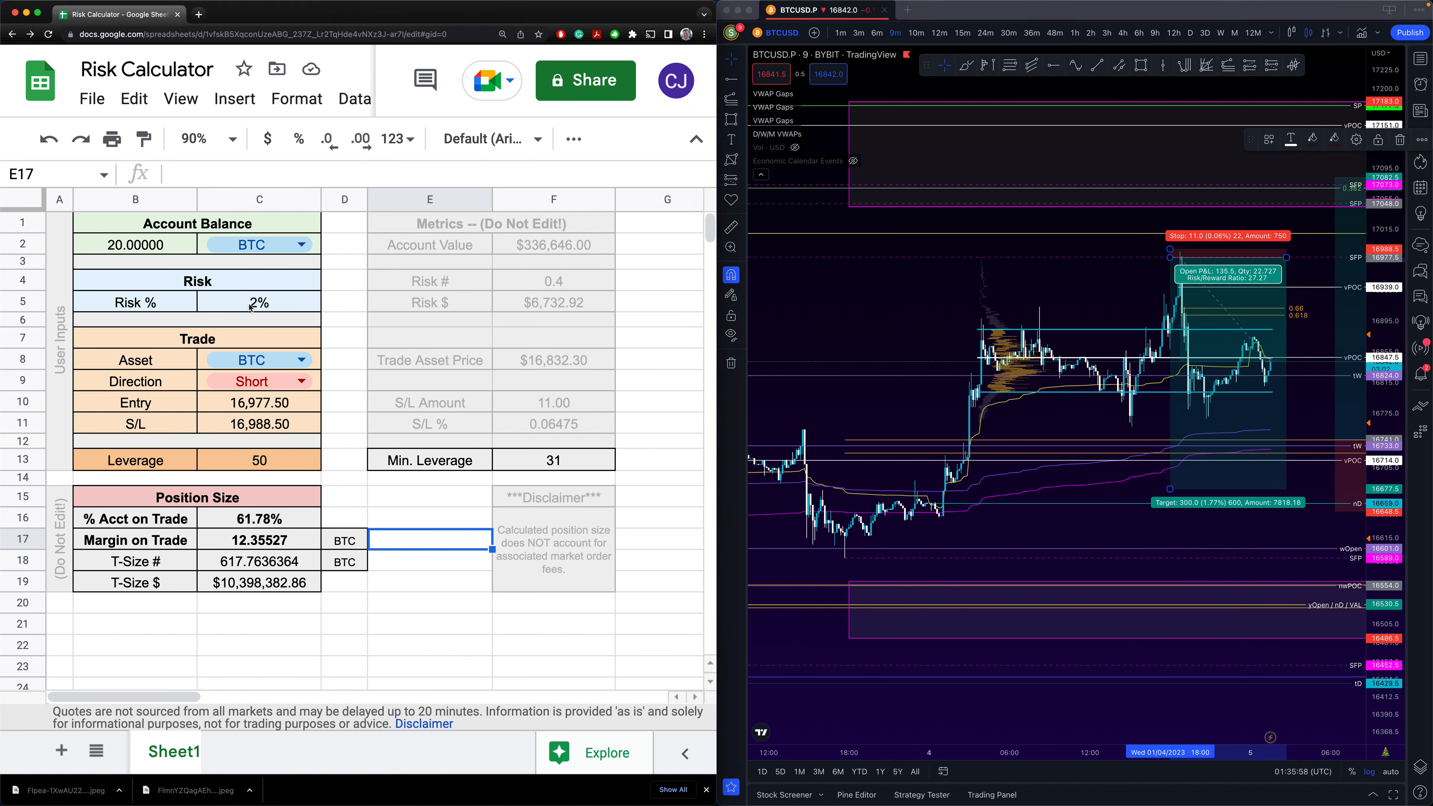
left_click(250, 308)
type("1")
left_click(373, 408)
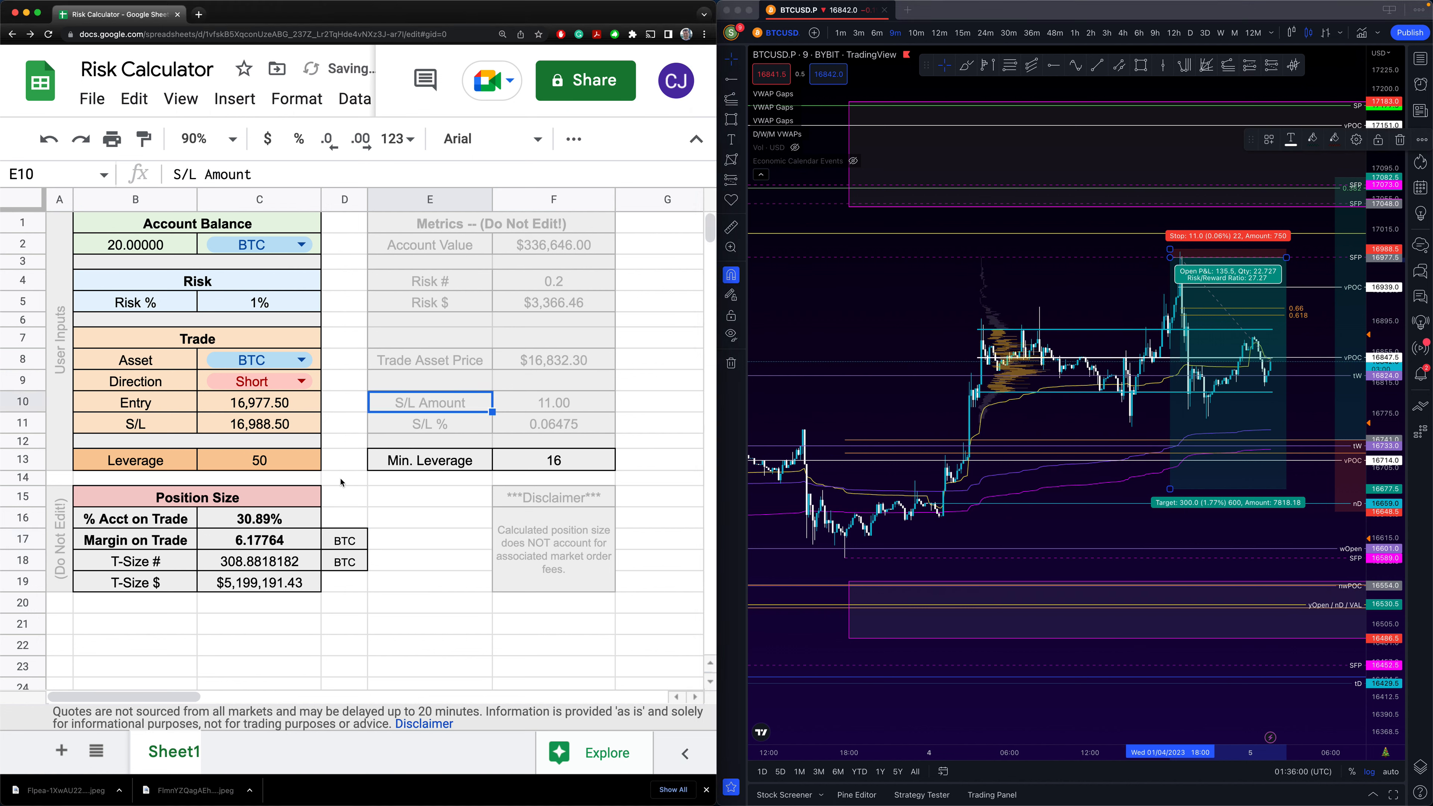
left_click(348, 500)
left_click(347, 479)
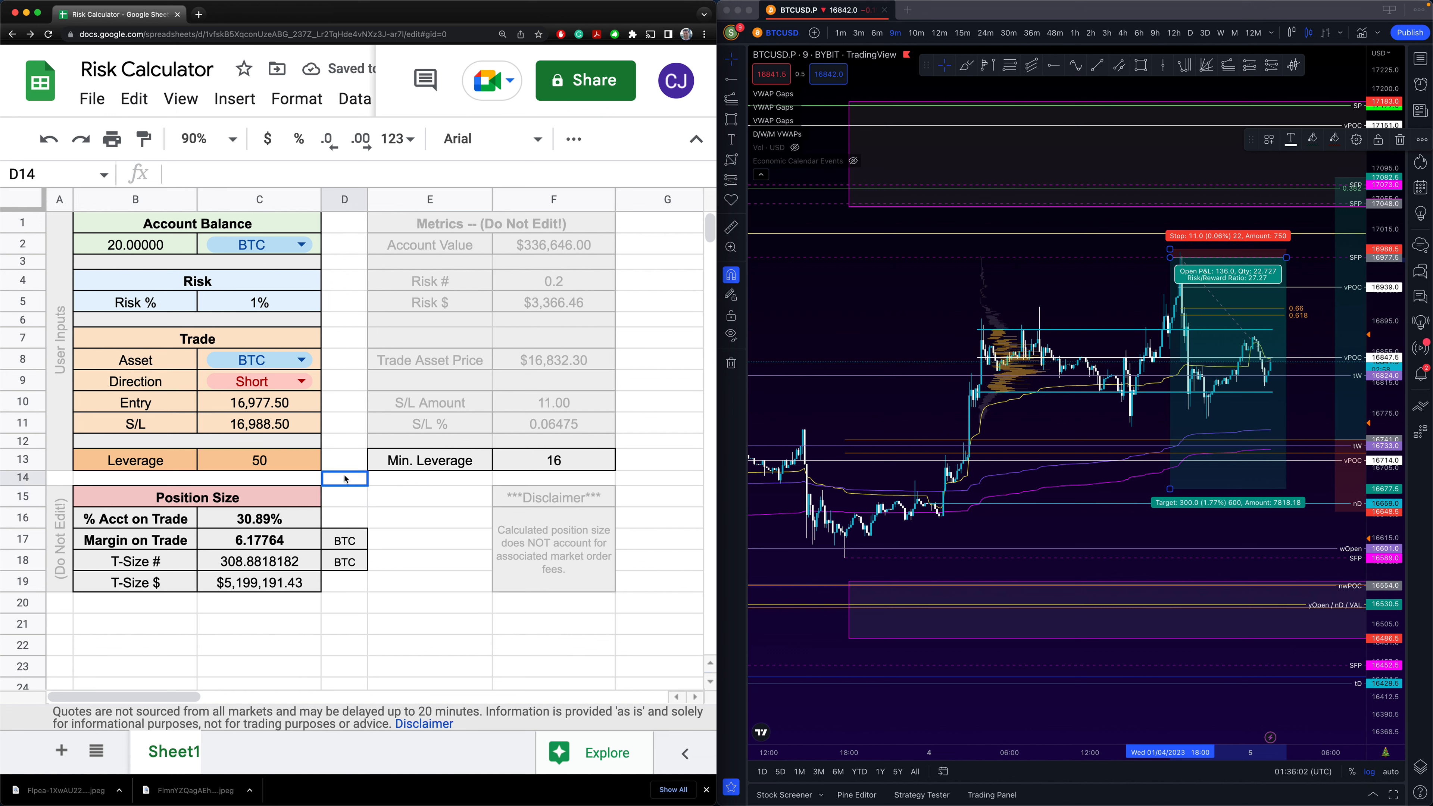
left_click(295, 463)
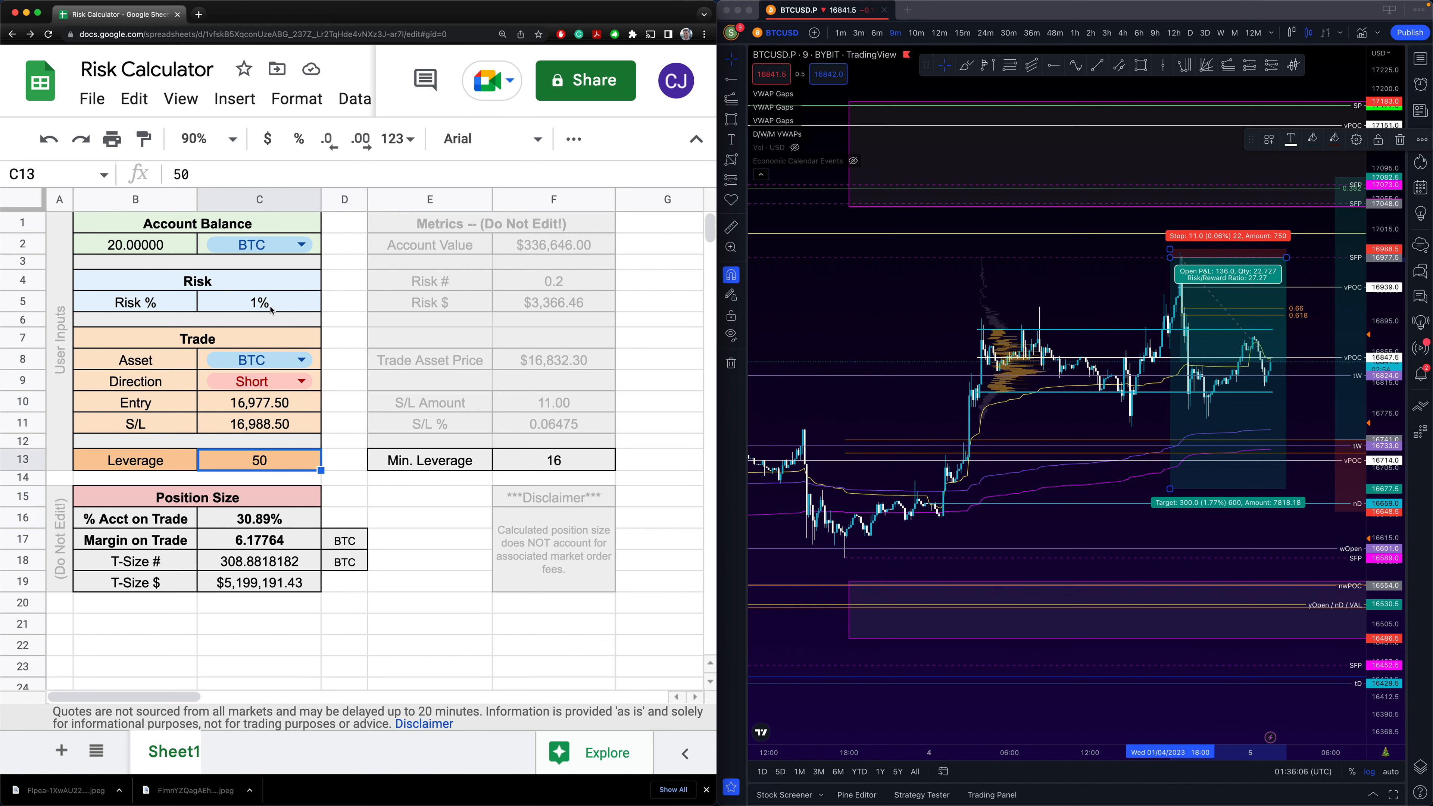
left_click(597, 459)
left_click(253, 466)
type("25")
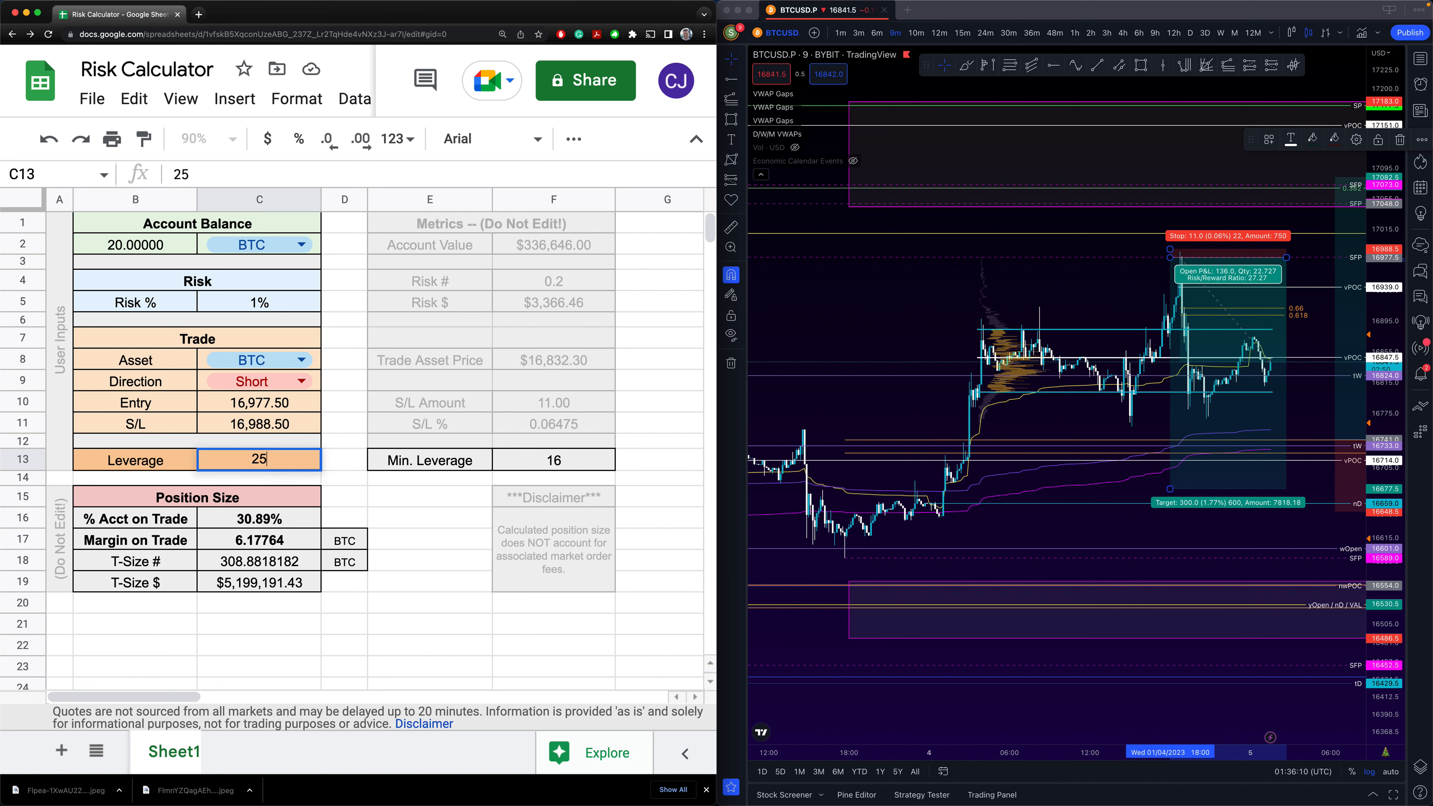
key("Return")
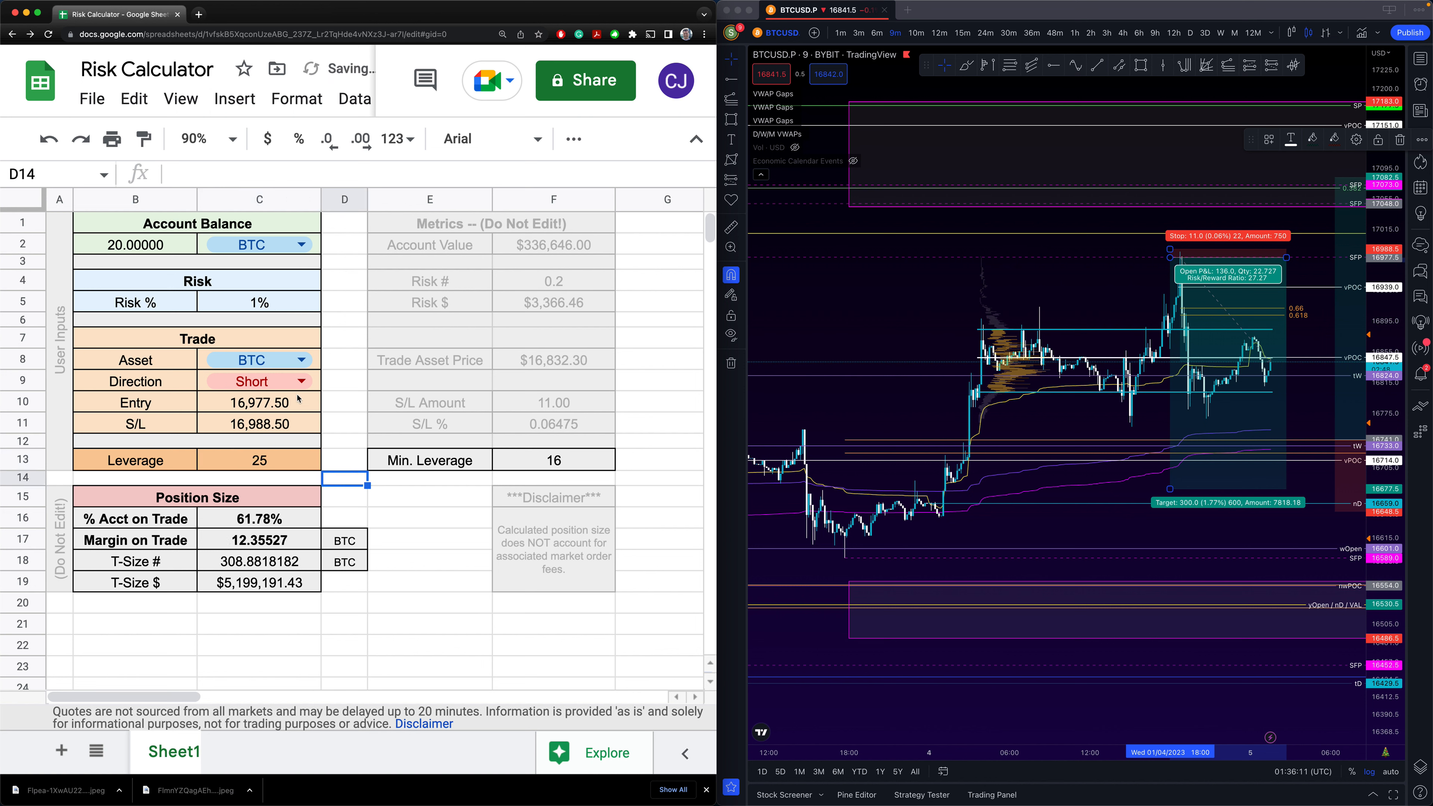
left_click(266, 309)
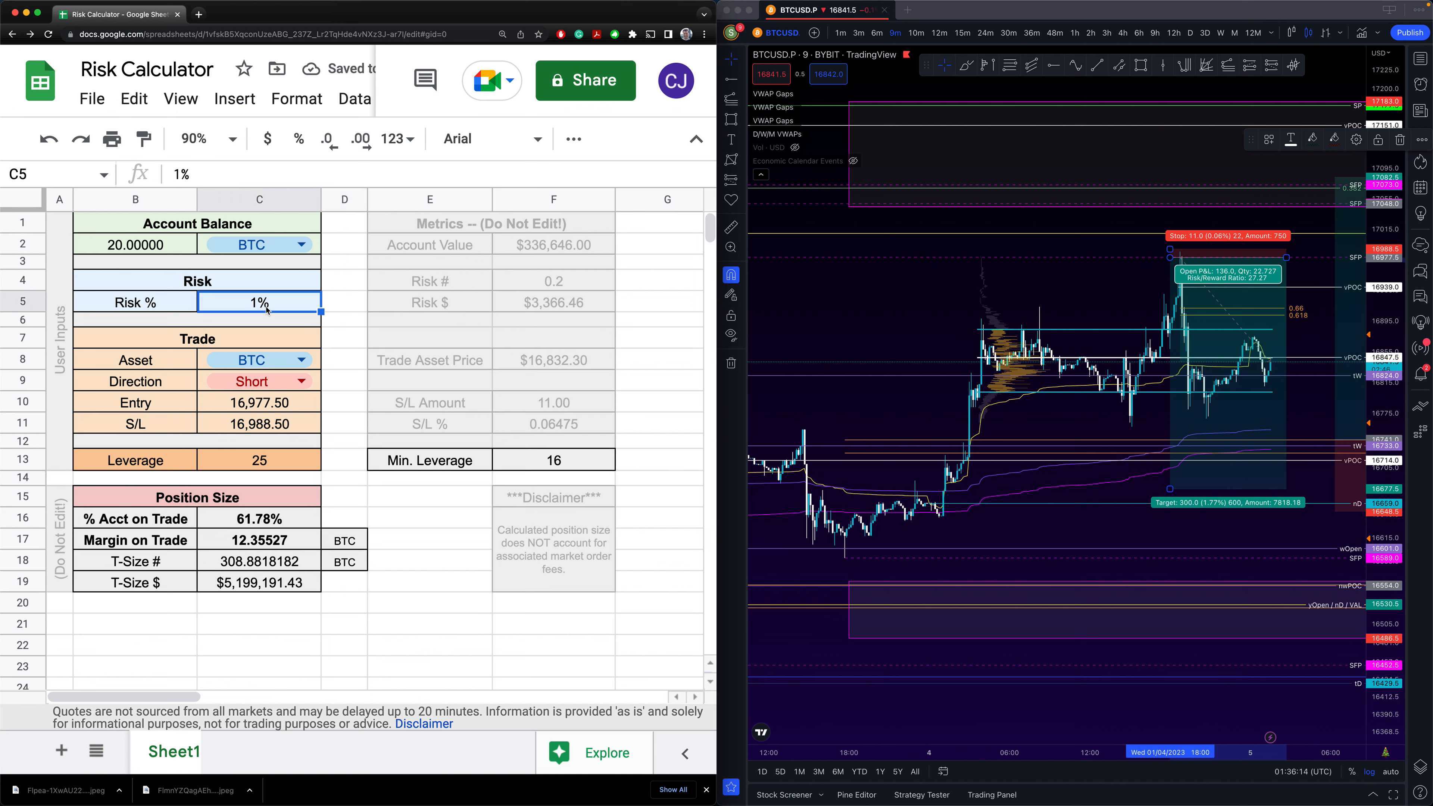
left_click(266, 464)
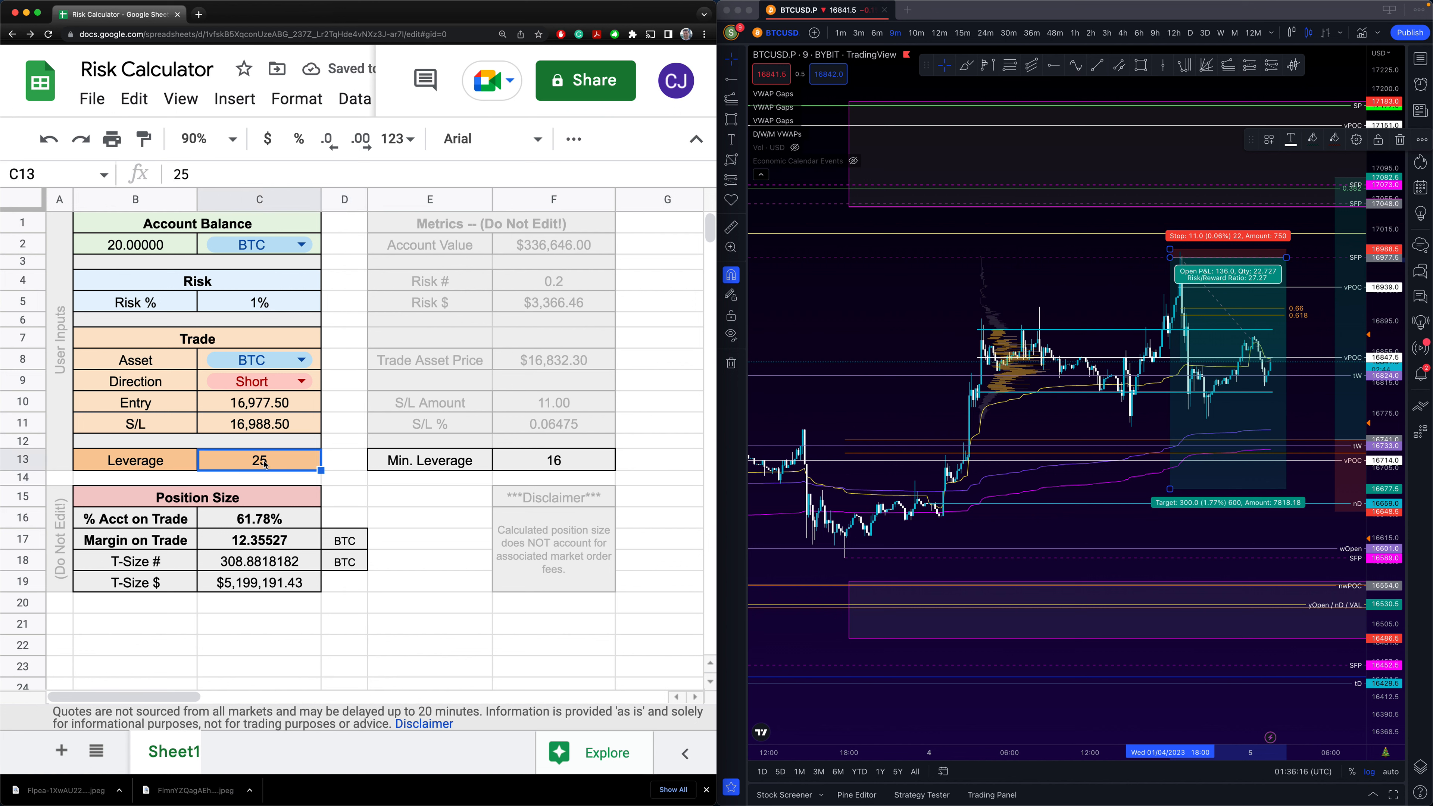
left_click(253, 525)
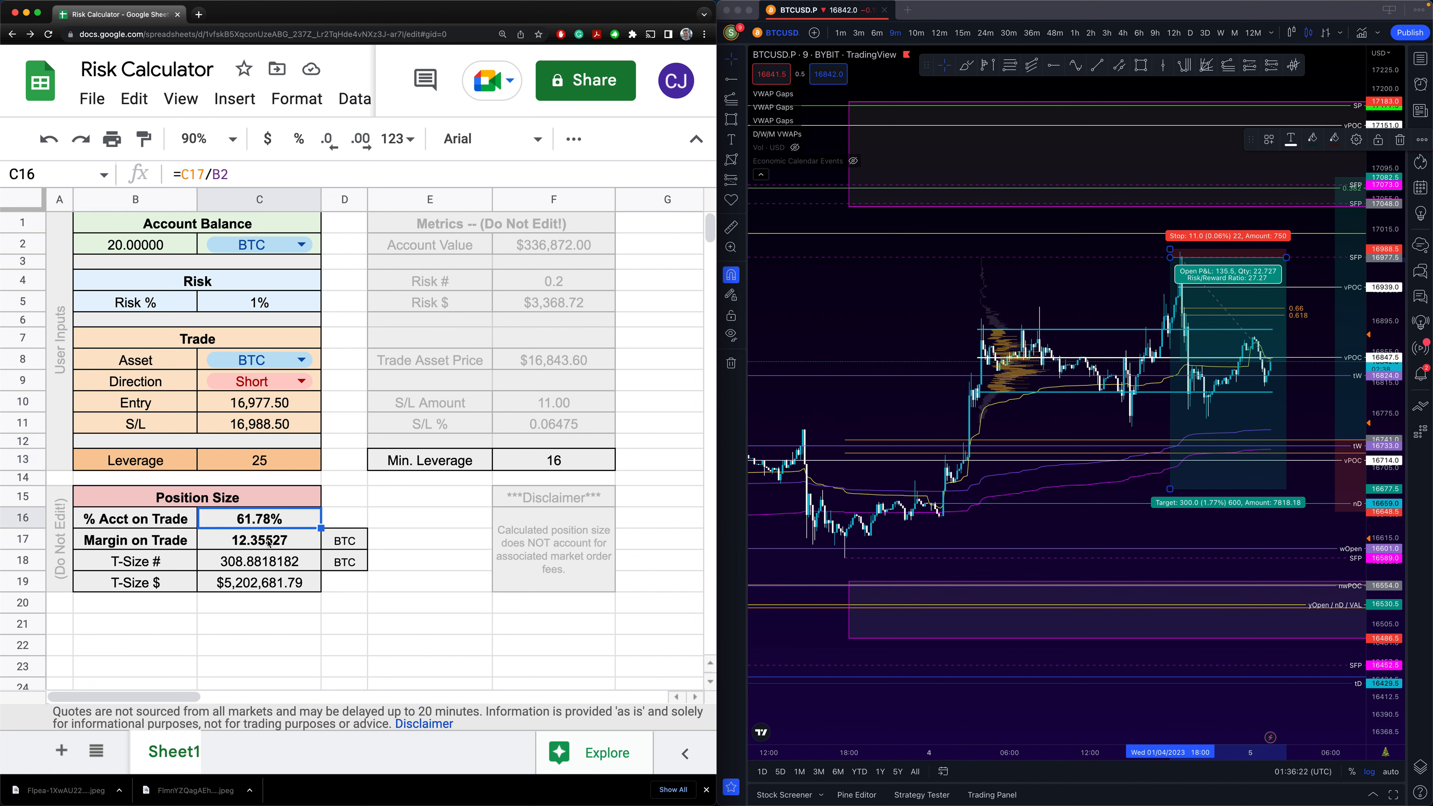
left_click(269, 466)
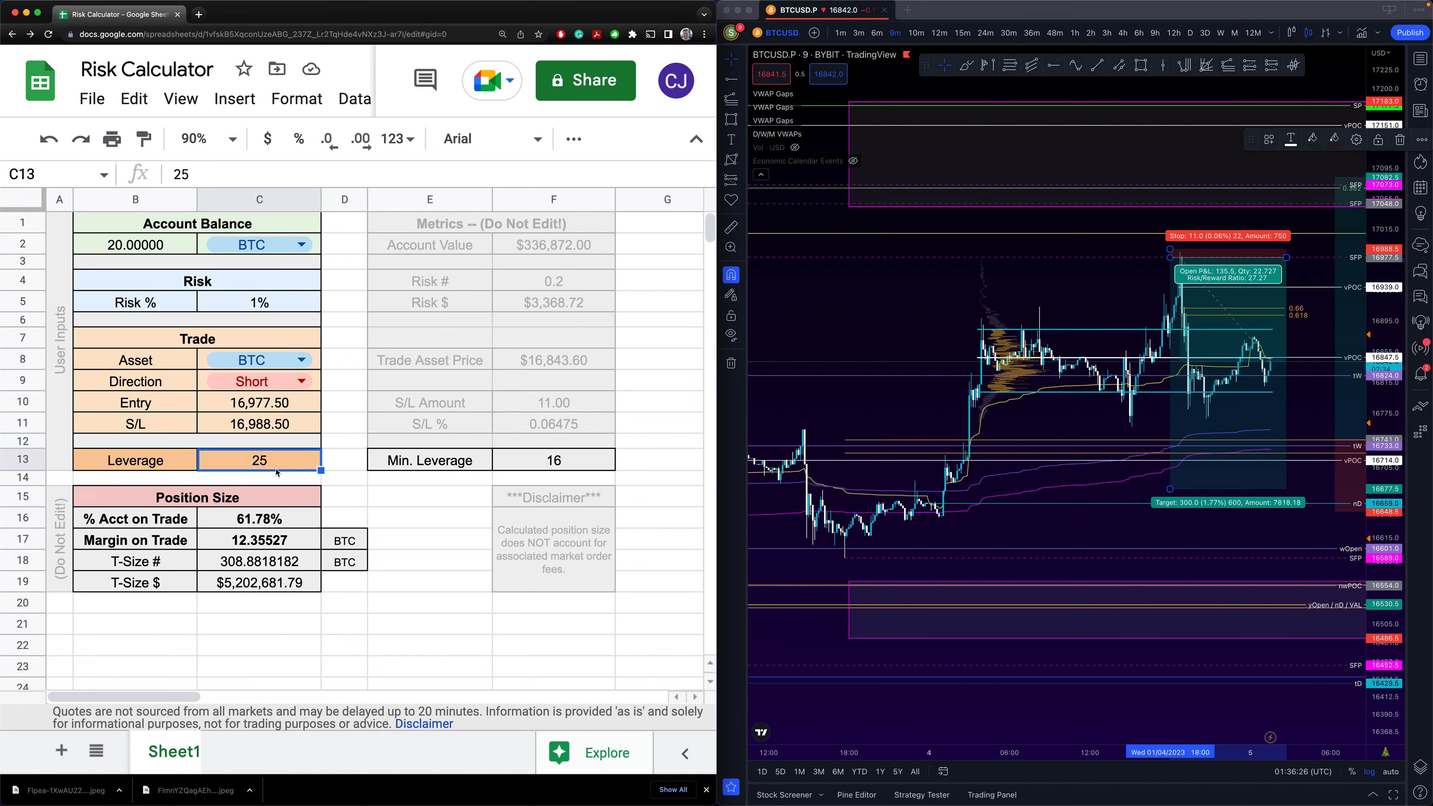
left_click(246, 588)
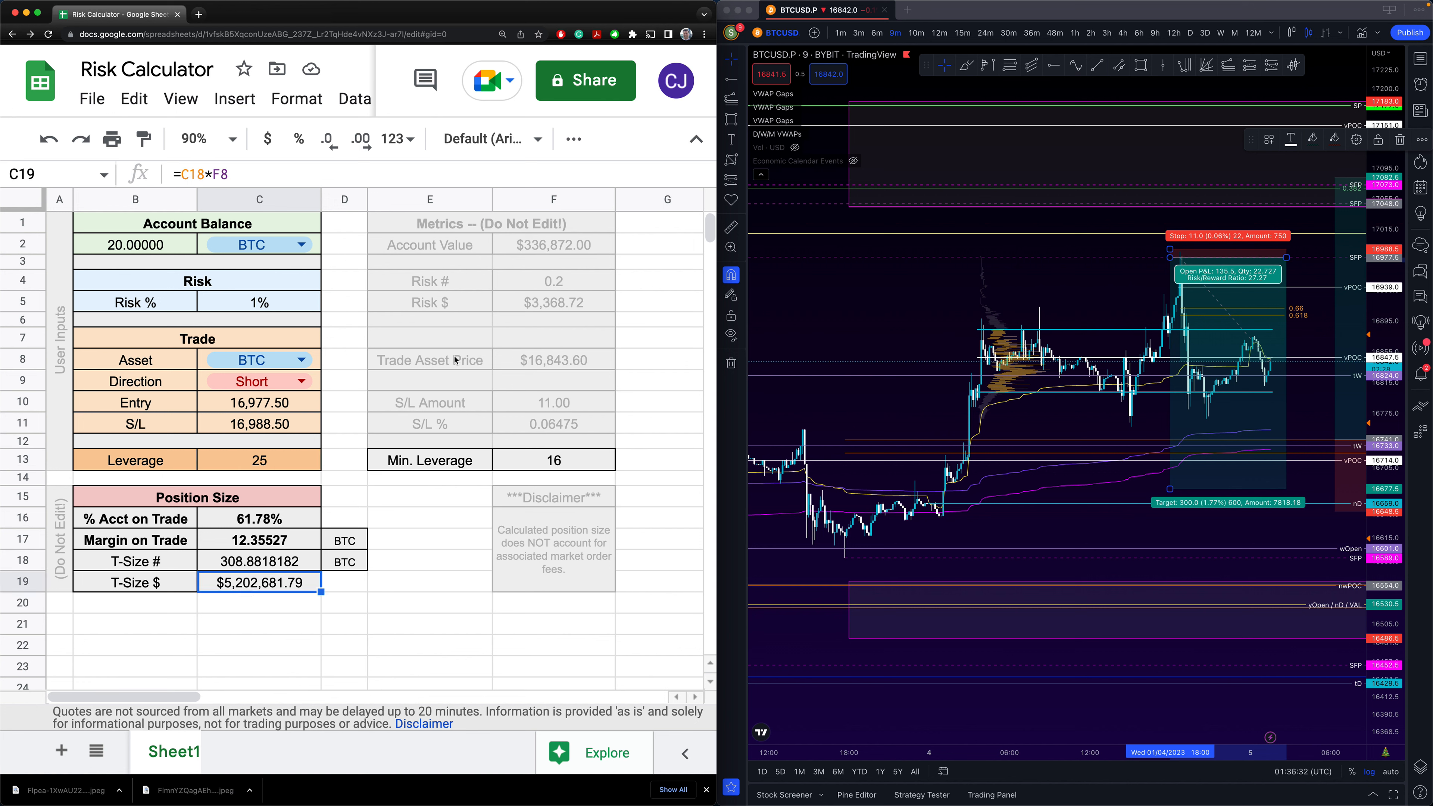
left_click(532, 250)
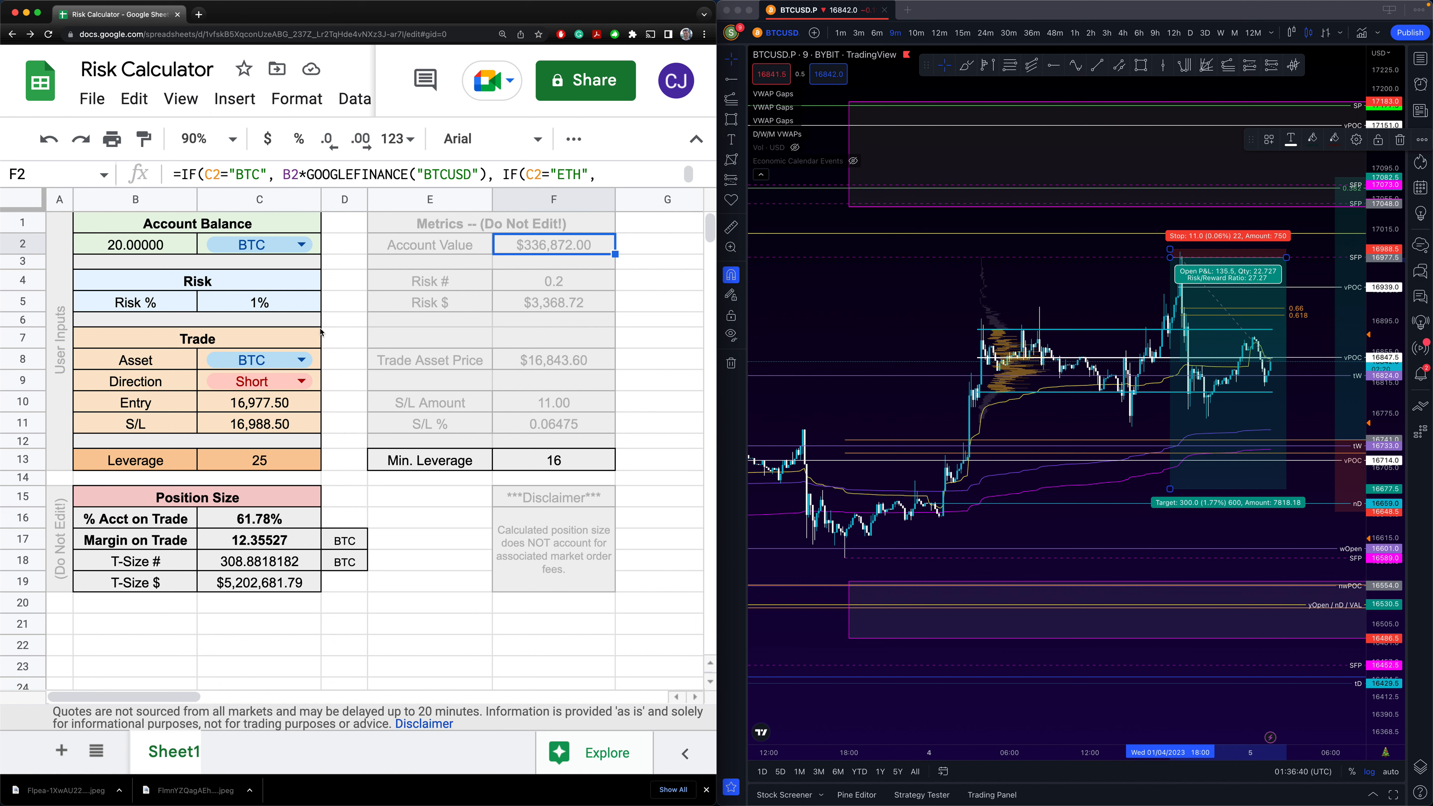
left_click(267, 300)
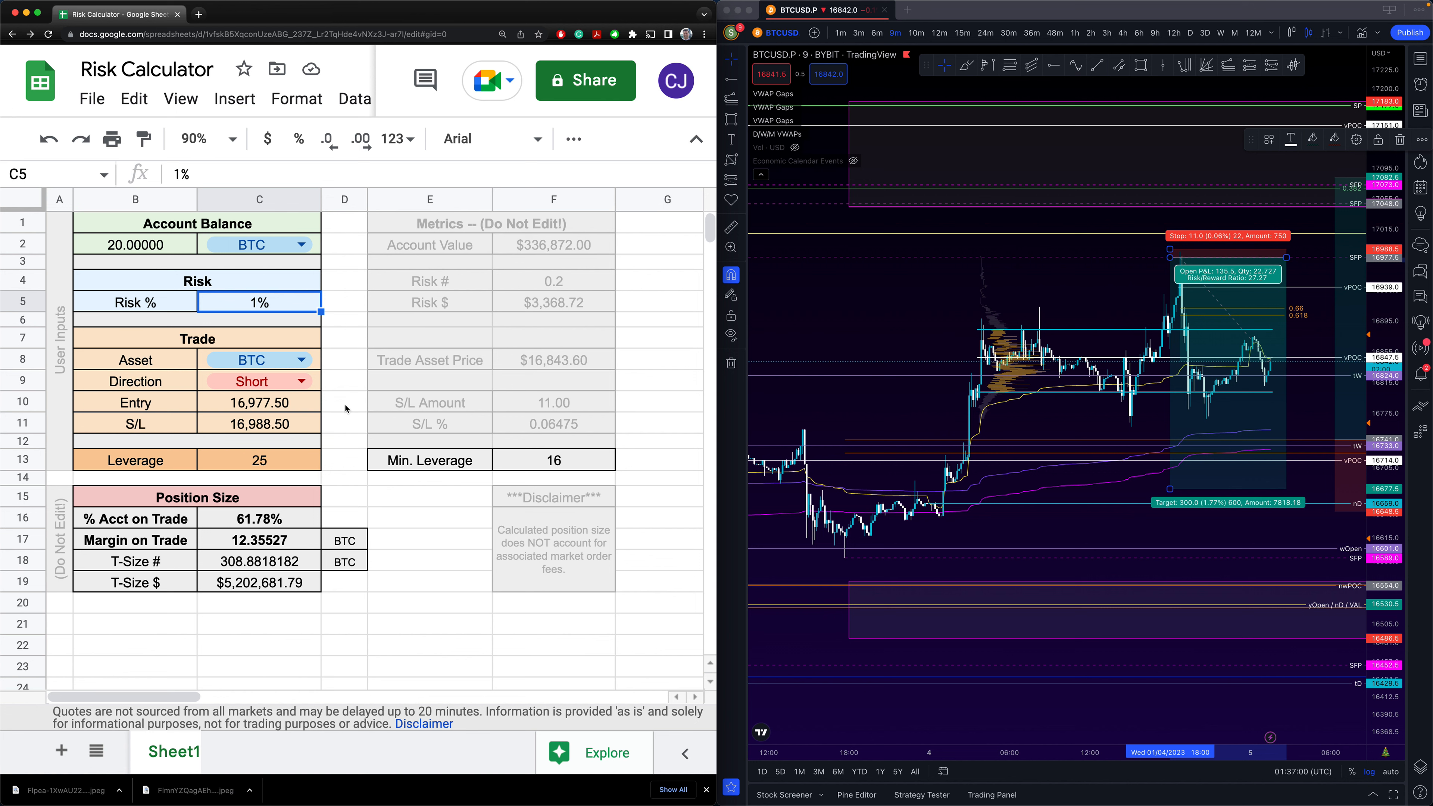
- Select the empty cells D13, D14, D20 and D21 in column D
left_click(344, 461)
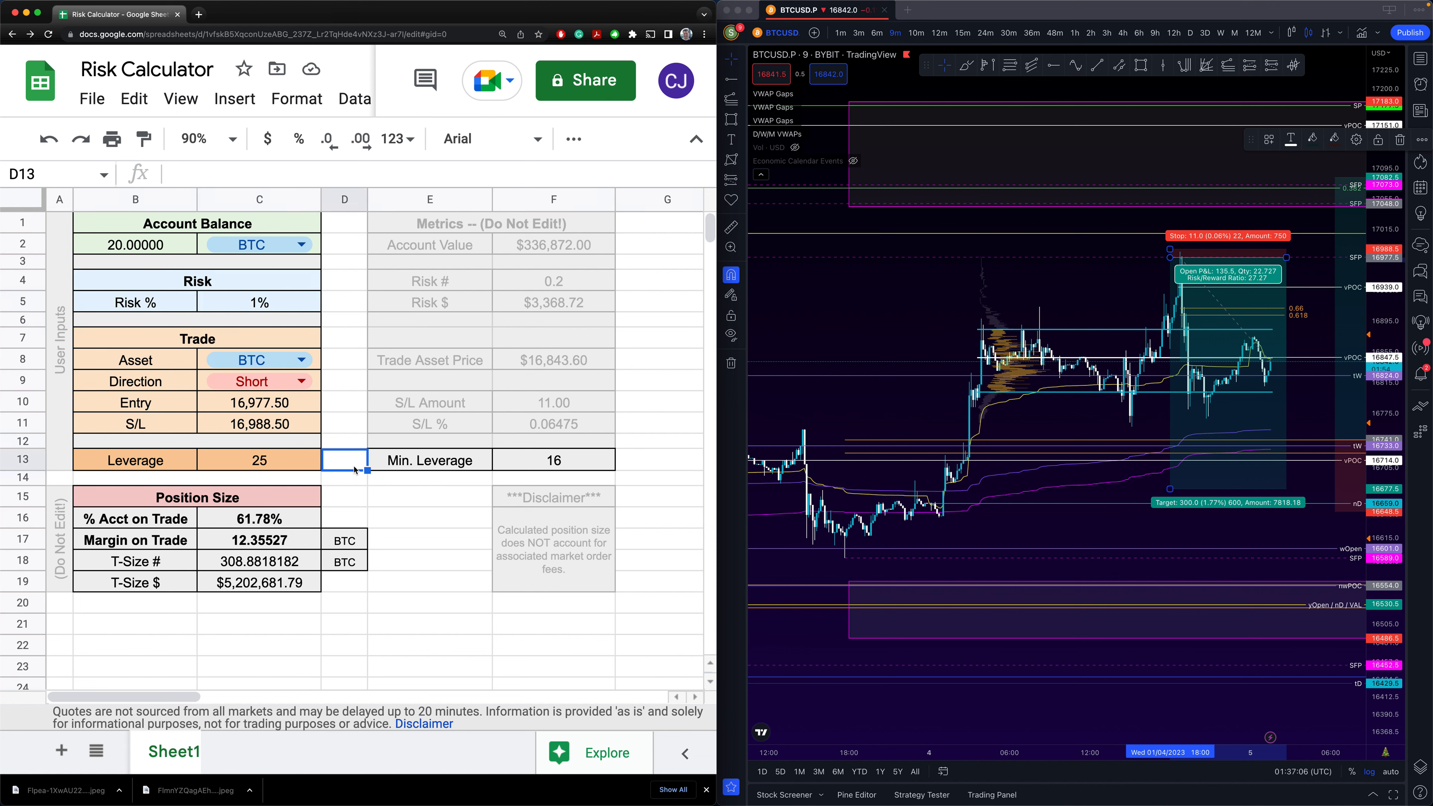
left_click(356, 481)
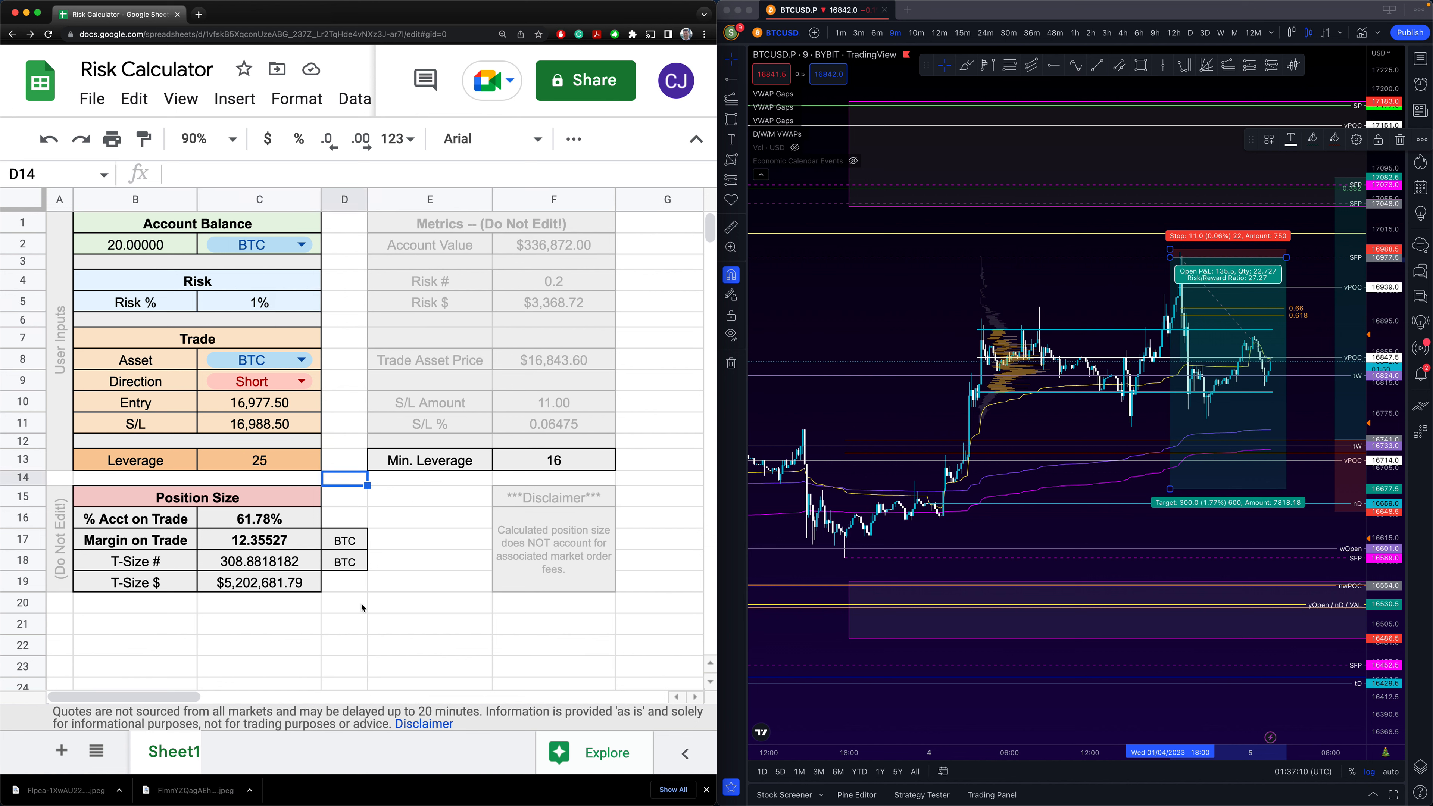
left_click(343, 610)
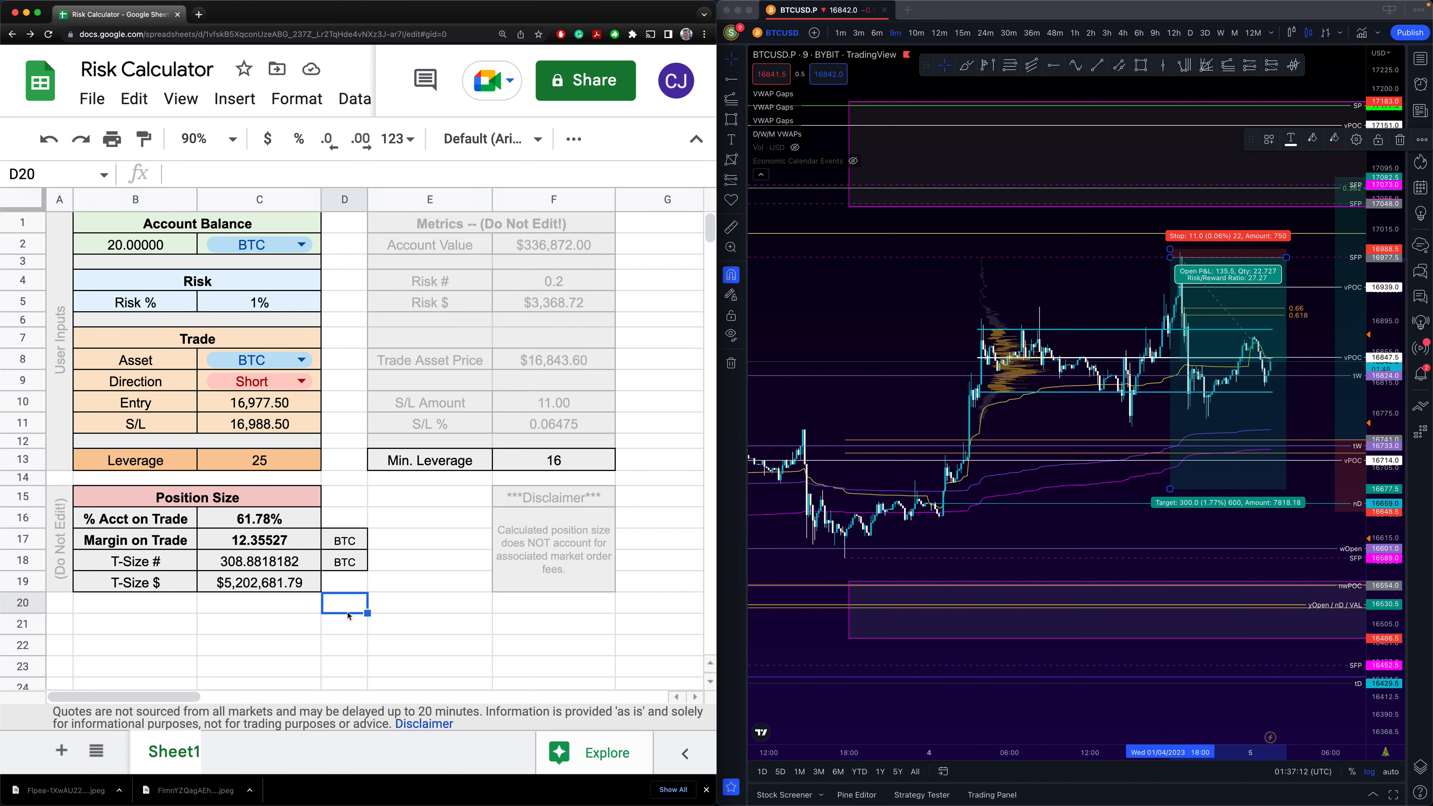
left_click(345, 630)
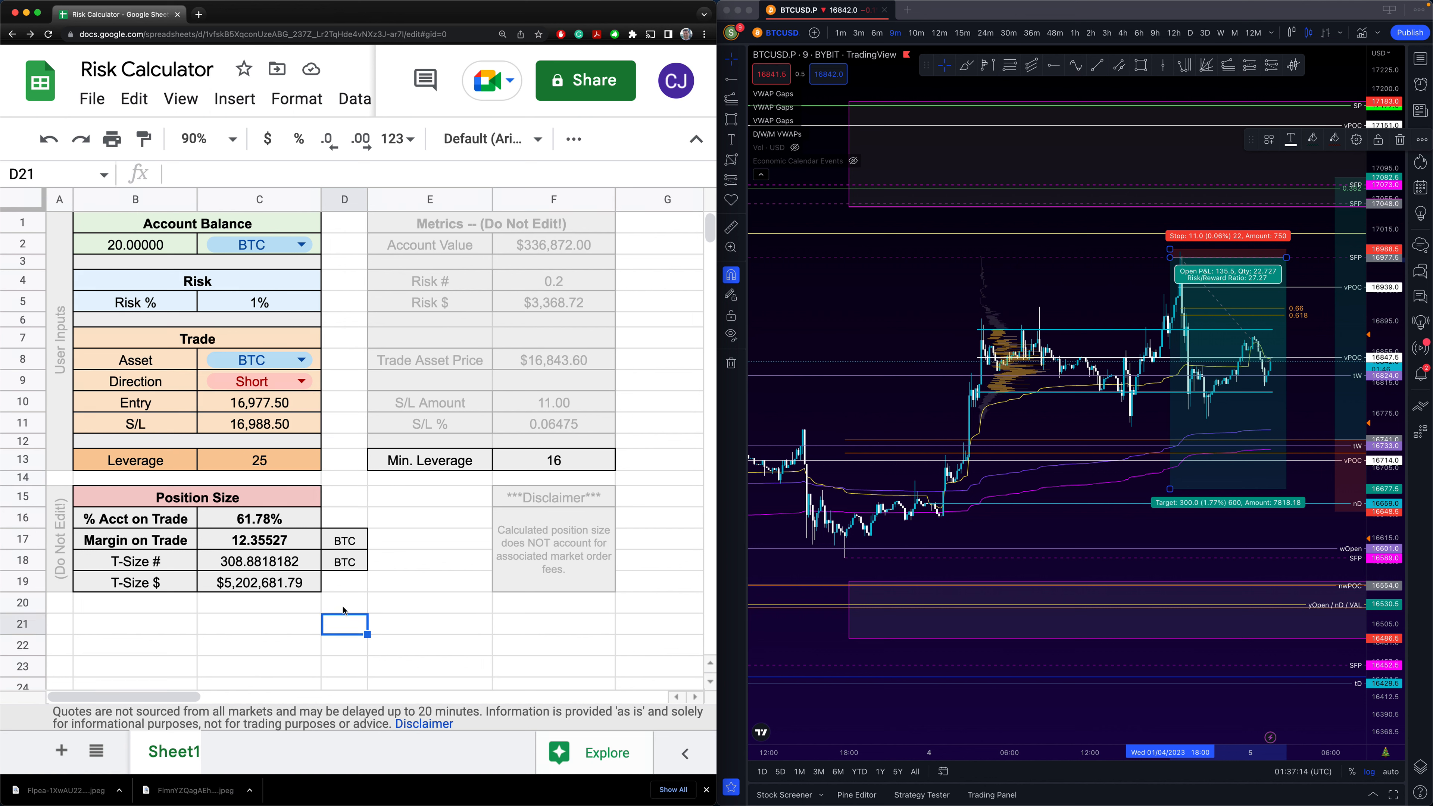
left_click(345, 610)
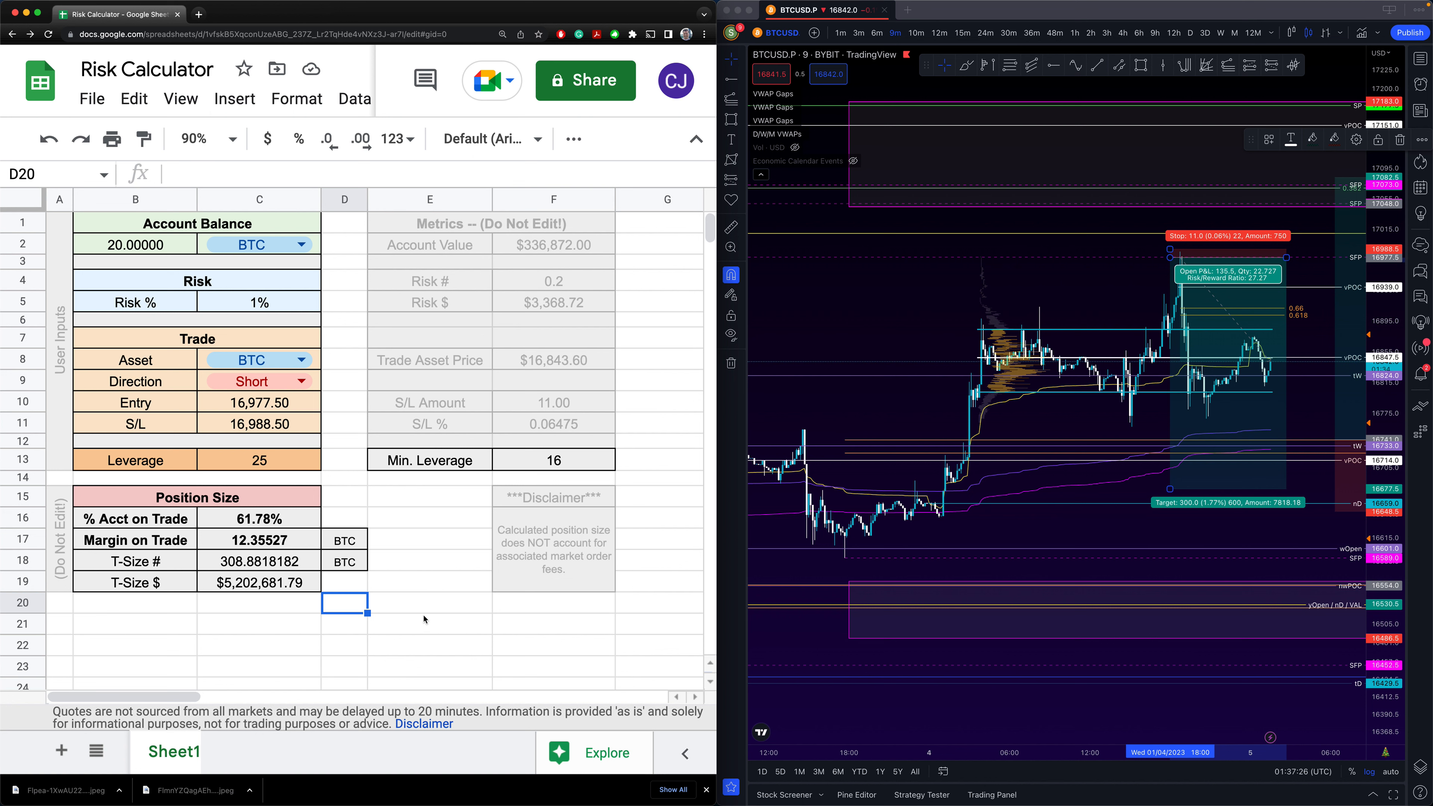
left_click(421, 624)
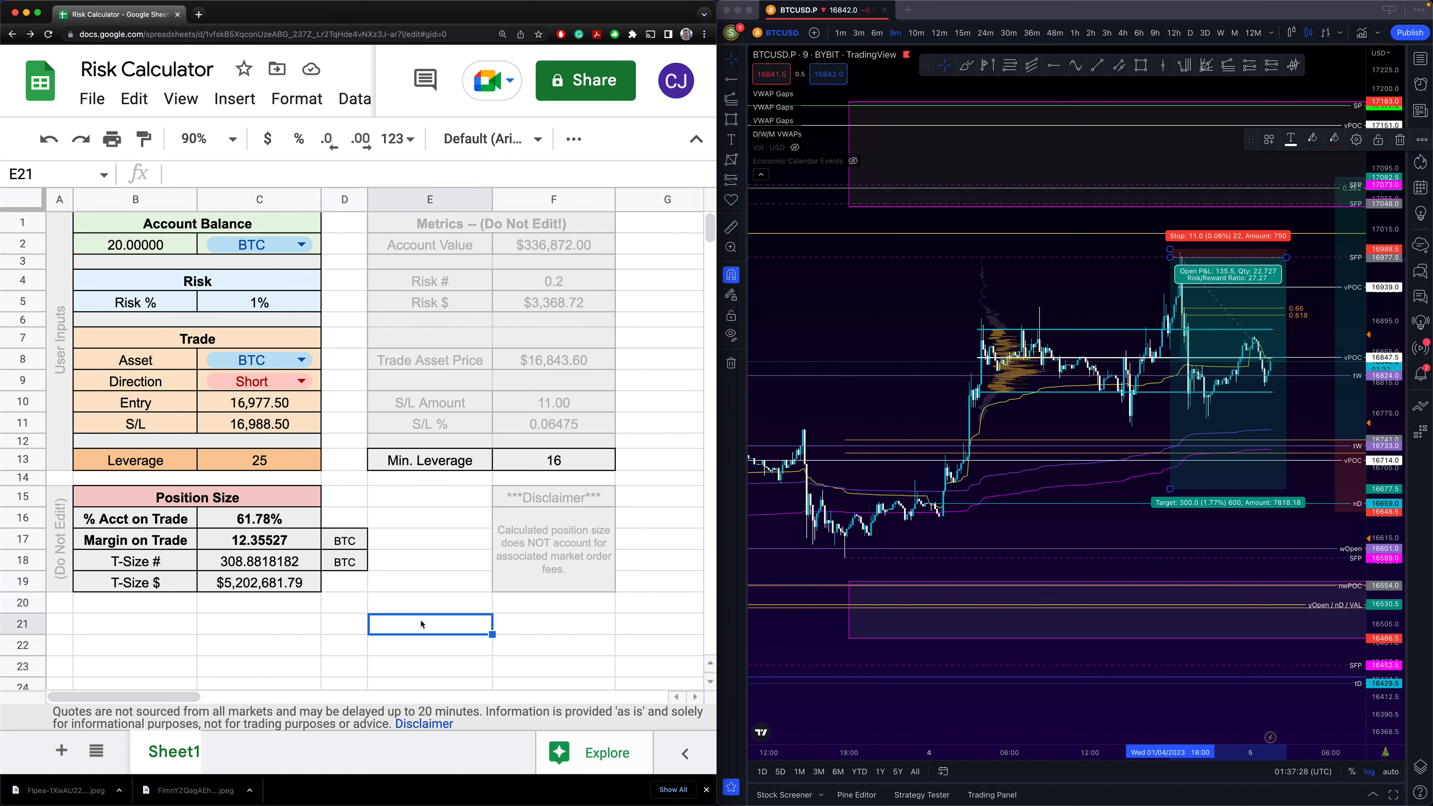
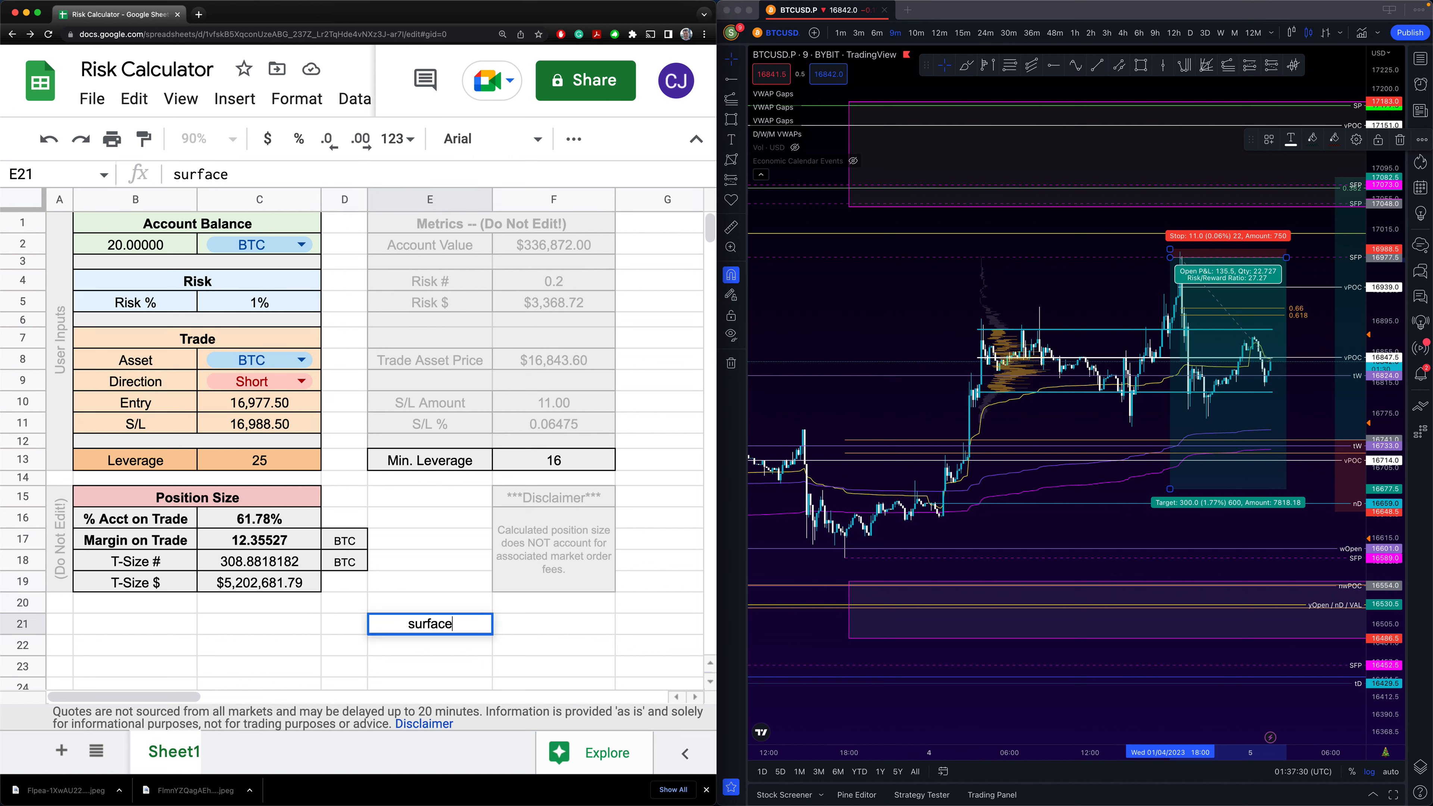
left_click(511, 621)
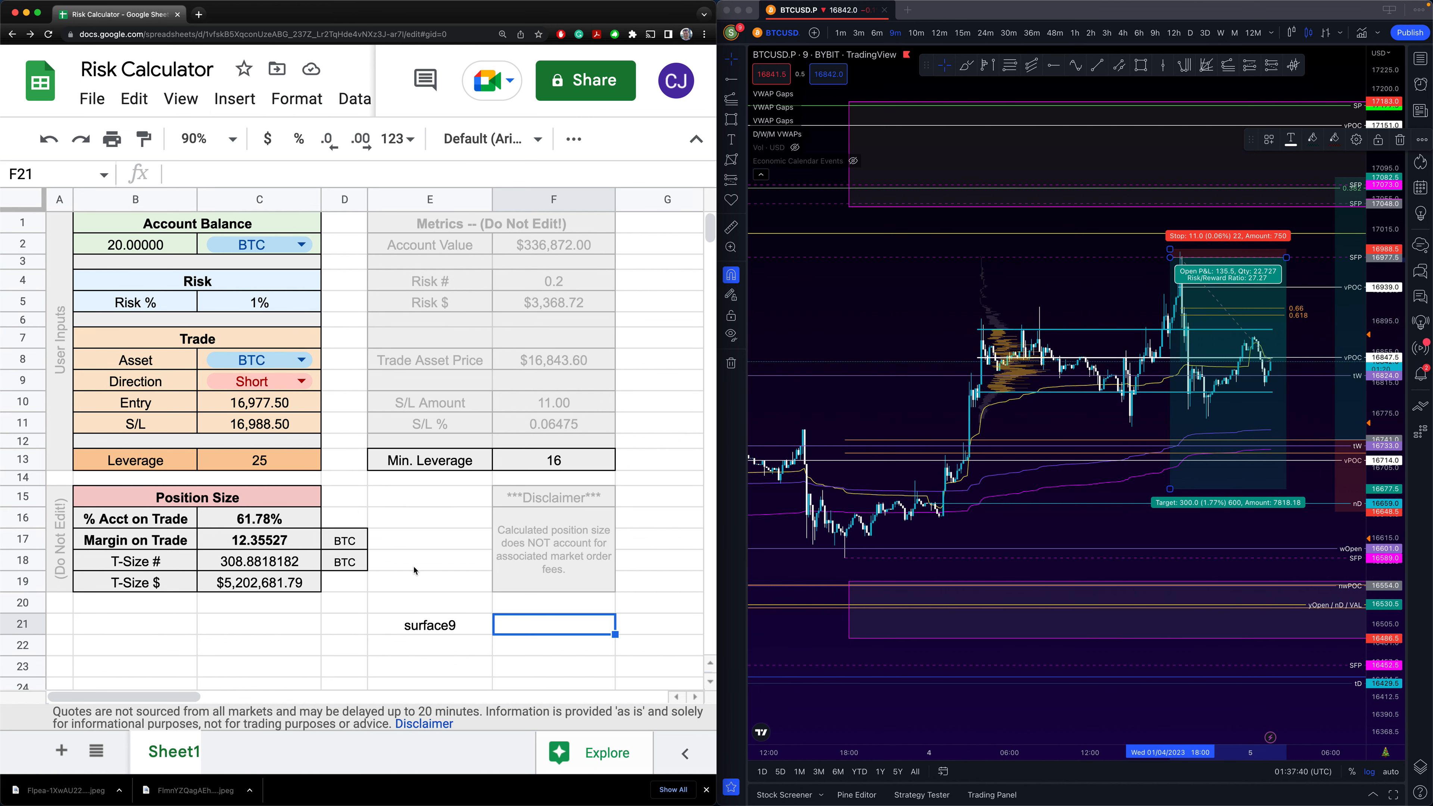
key("F11")
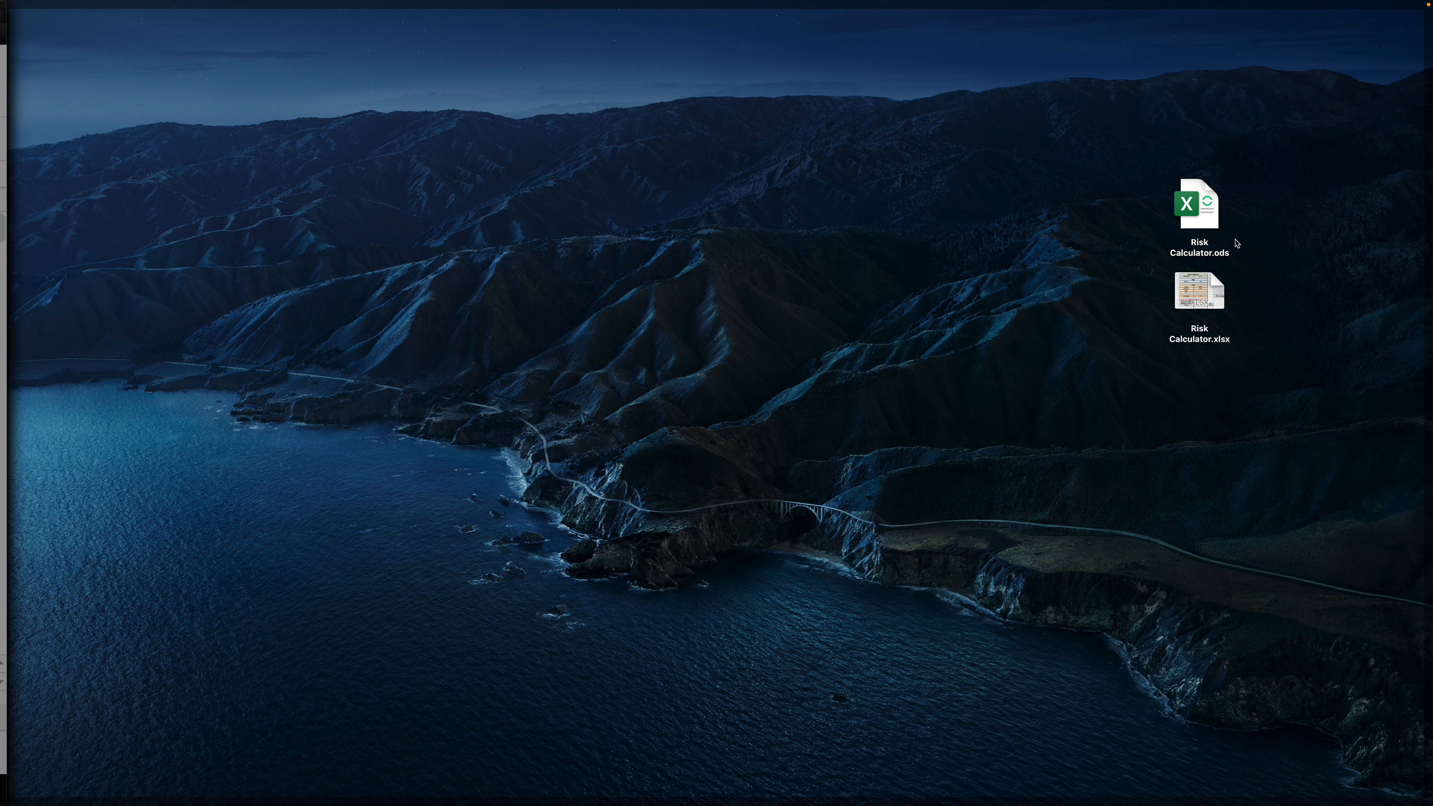
- Select Risk Calculator.ods on the desktop and restore the Sheets and TradingView windows
left_click(1176, 207)
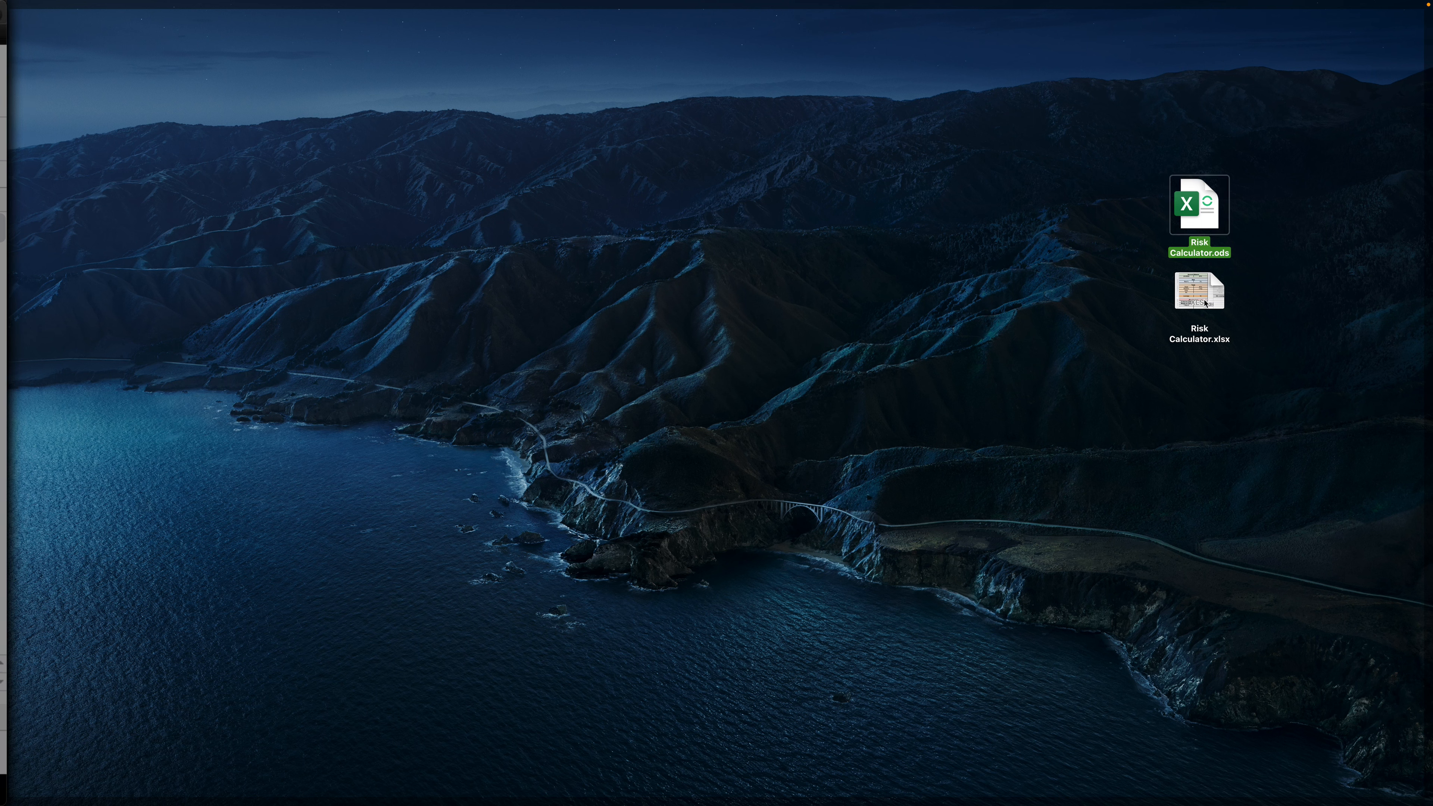
left_click(1205, 309)
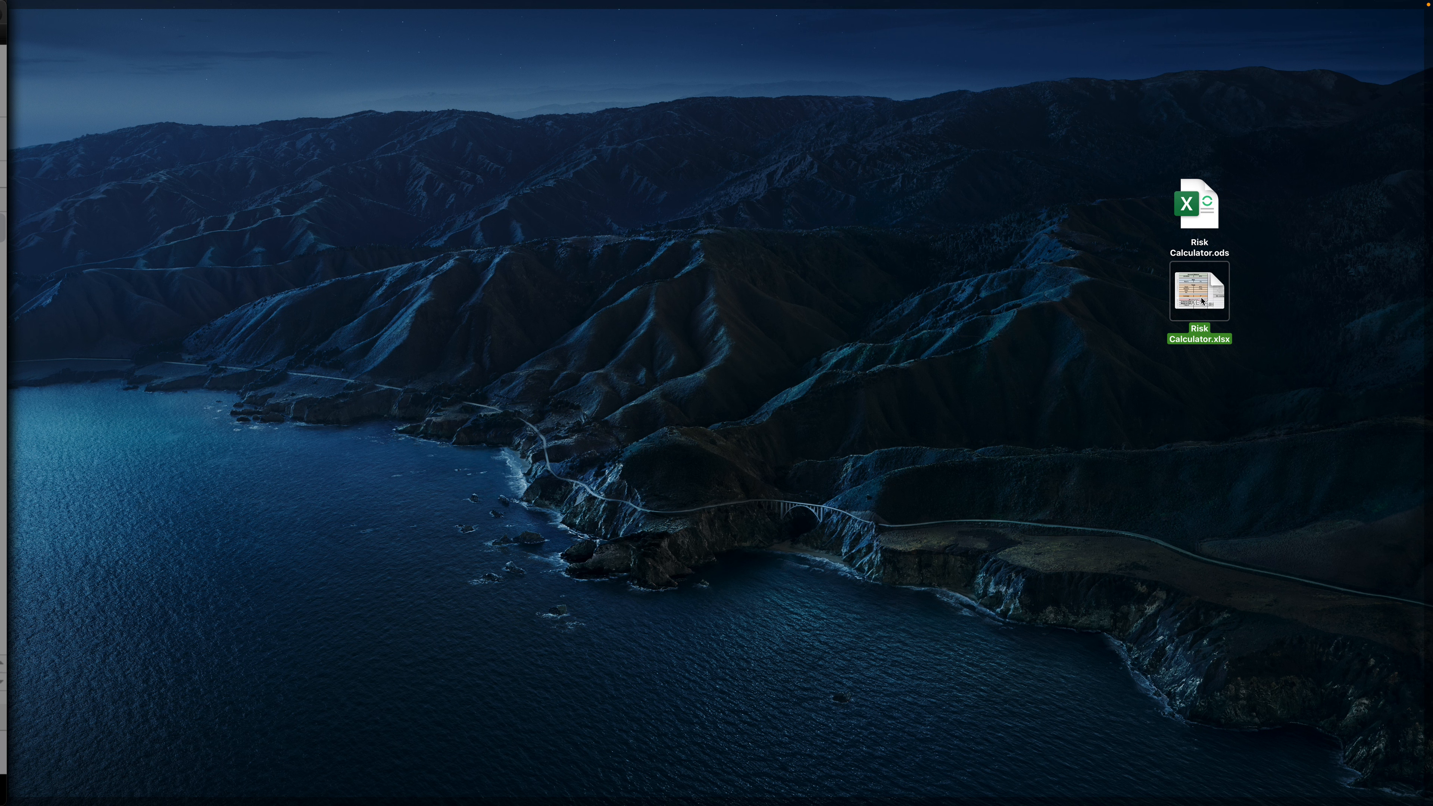
left_click(1197, 218)
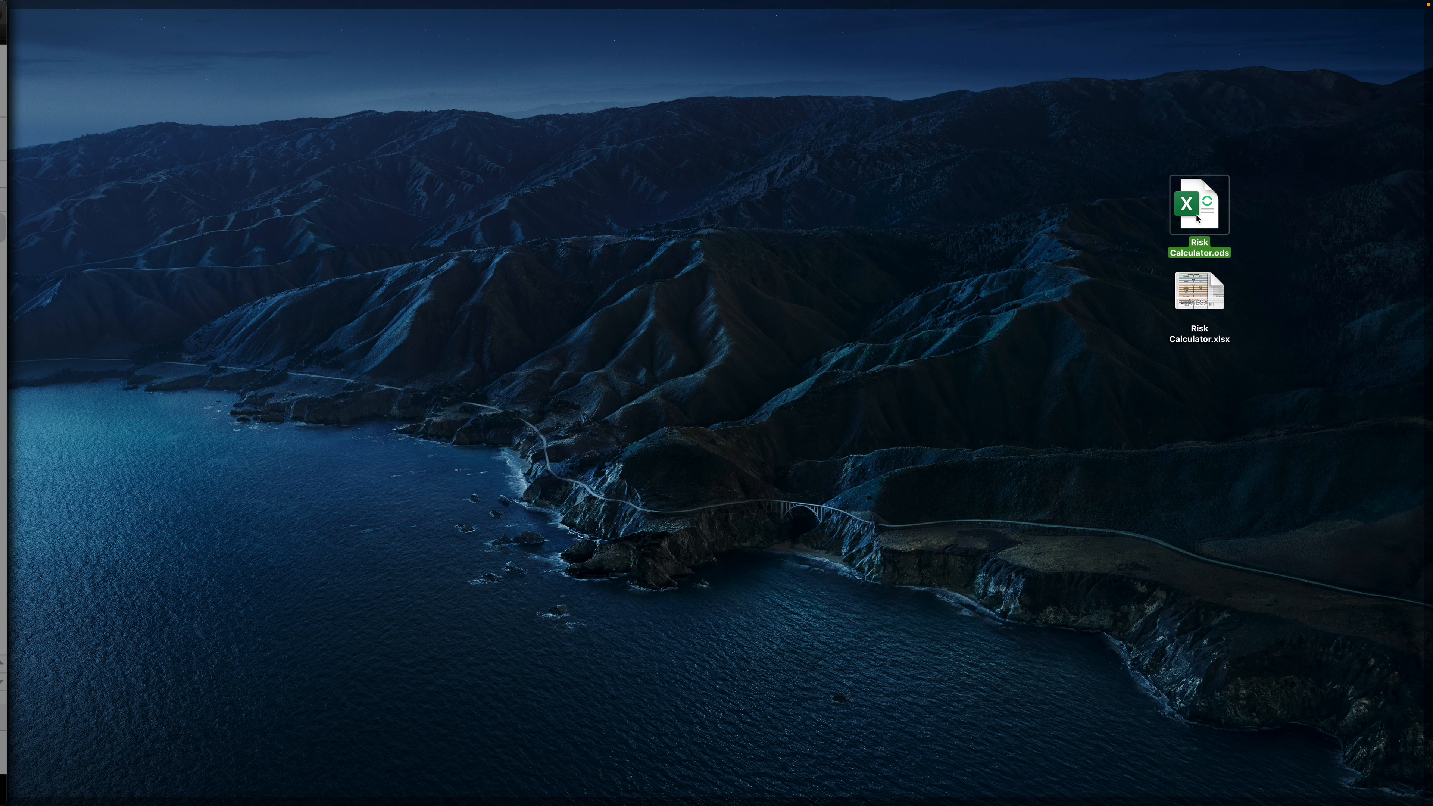
key("F11")
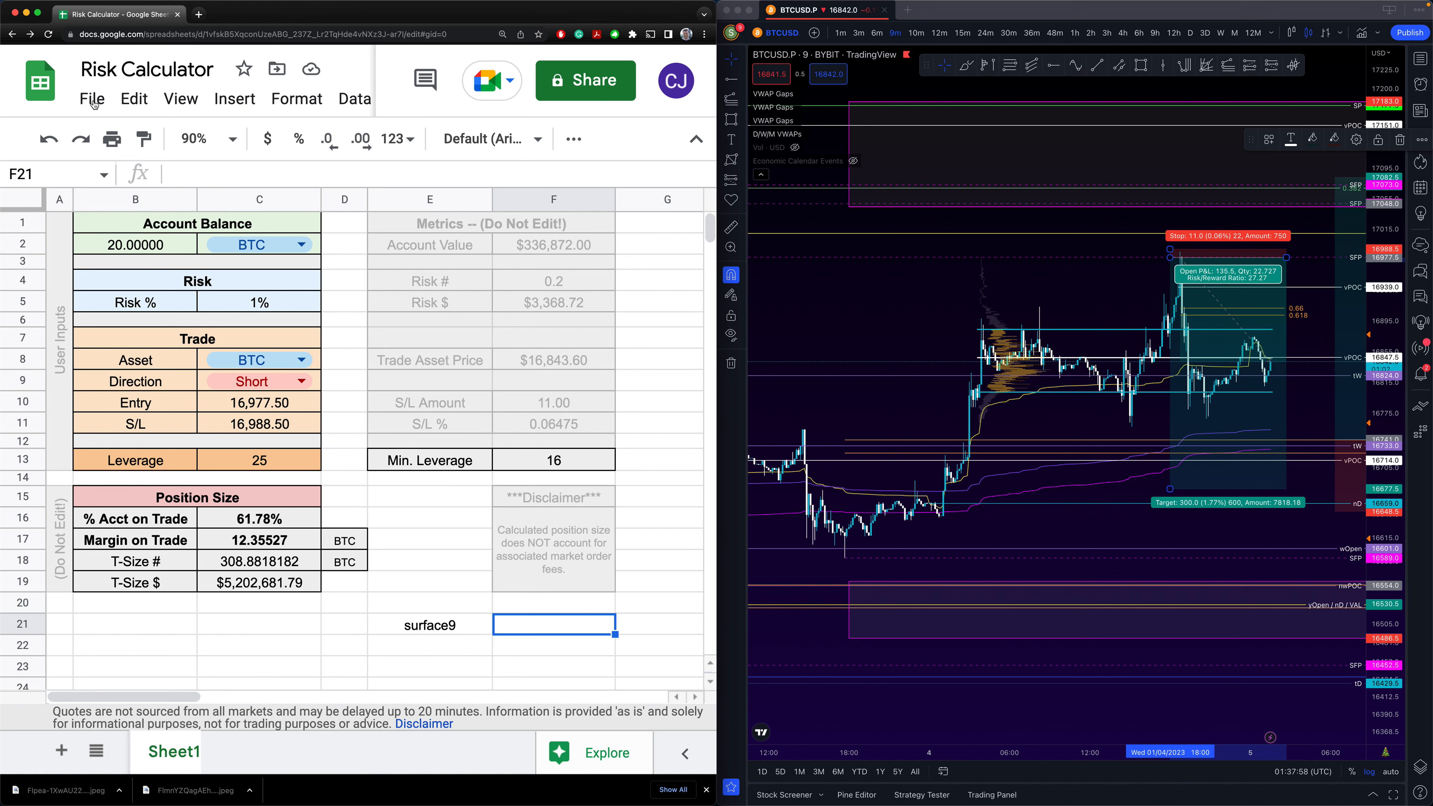
- Create a new blank spreadsheet from the File menu
left_click(92, 100)
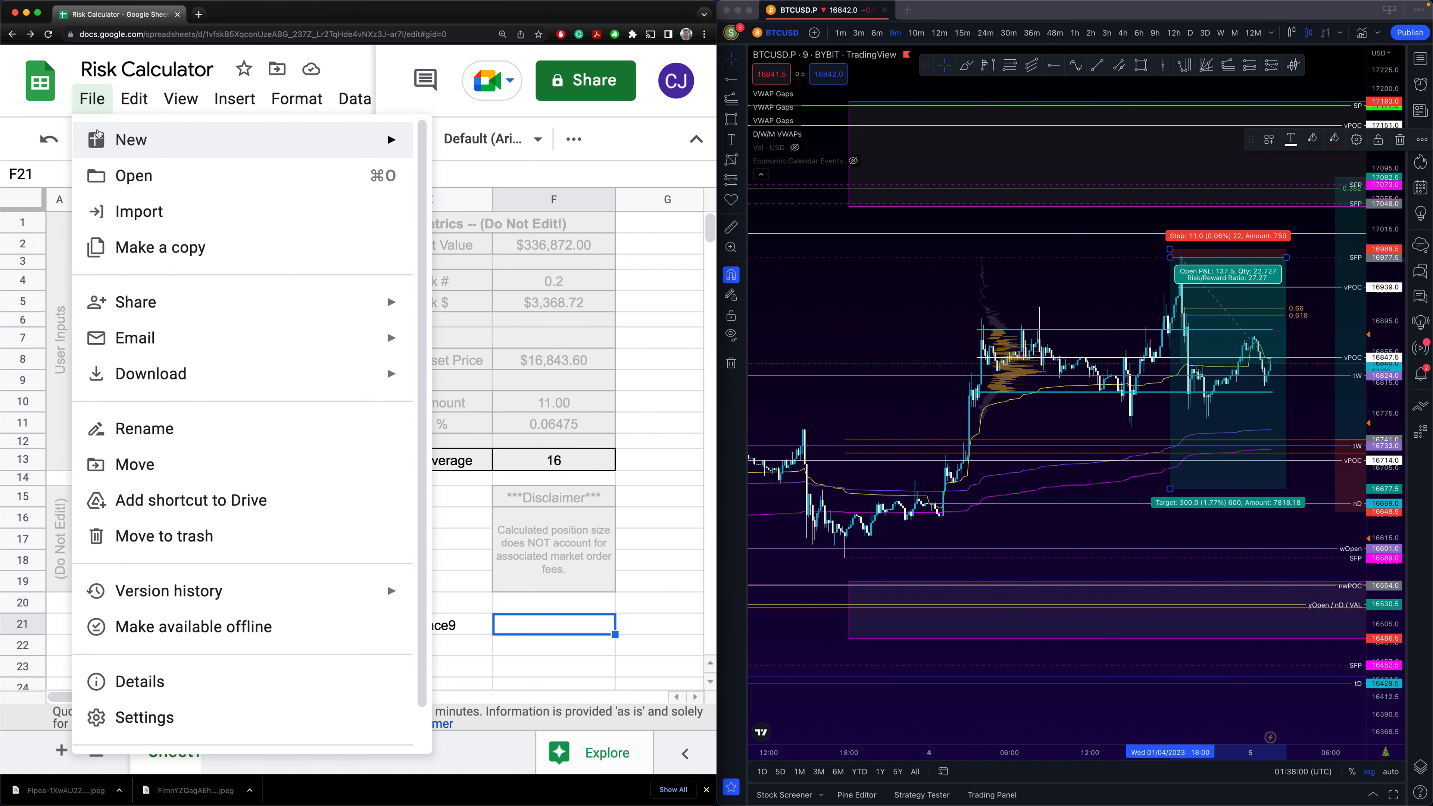
mouse_move(395, 146)
left_click(444, 149)
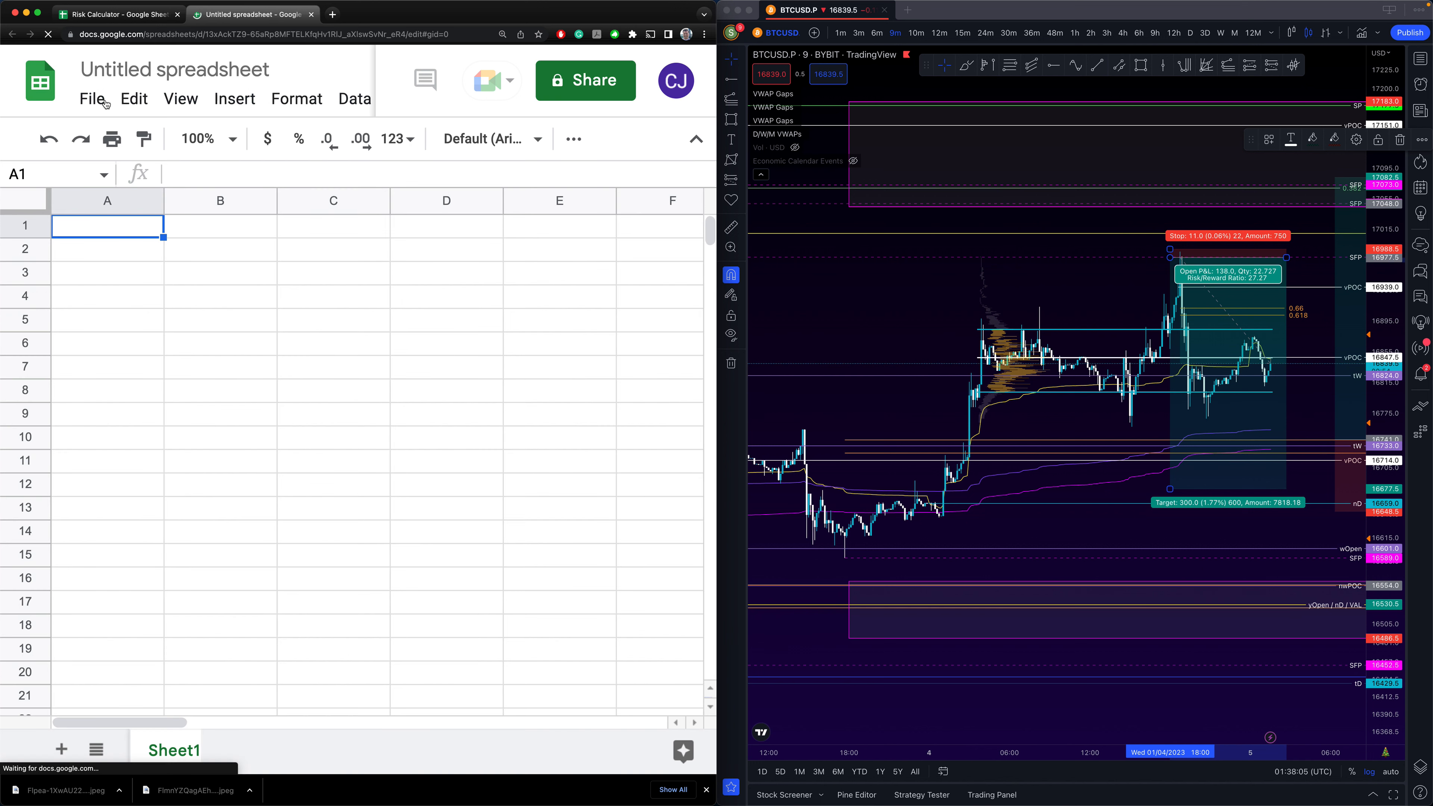
- Import Risk Calculator.ods by upload, replacing the spreadsheet's contents
left_click(93, 101)
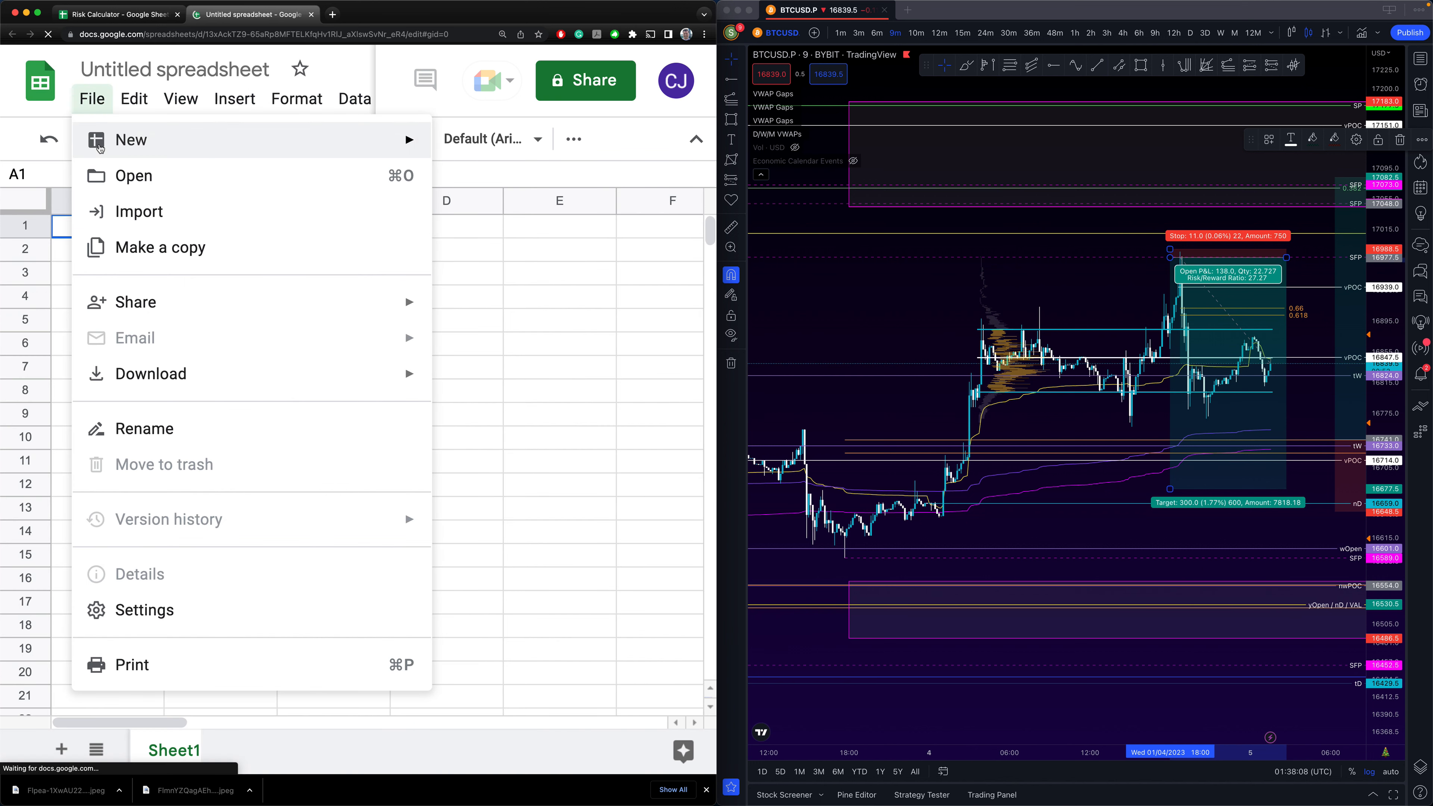
left_click(146, 210)
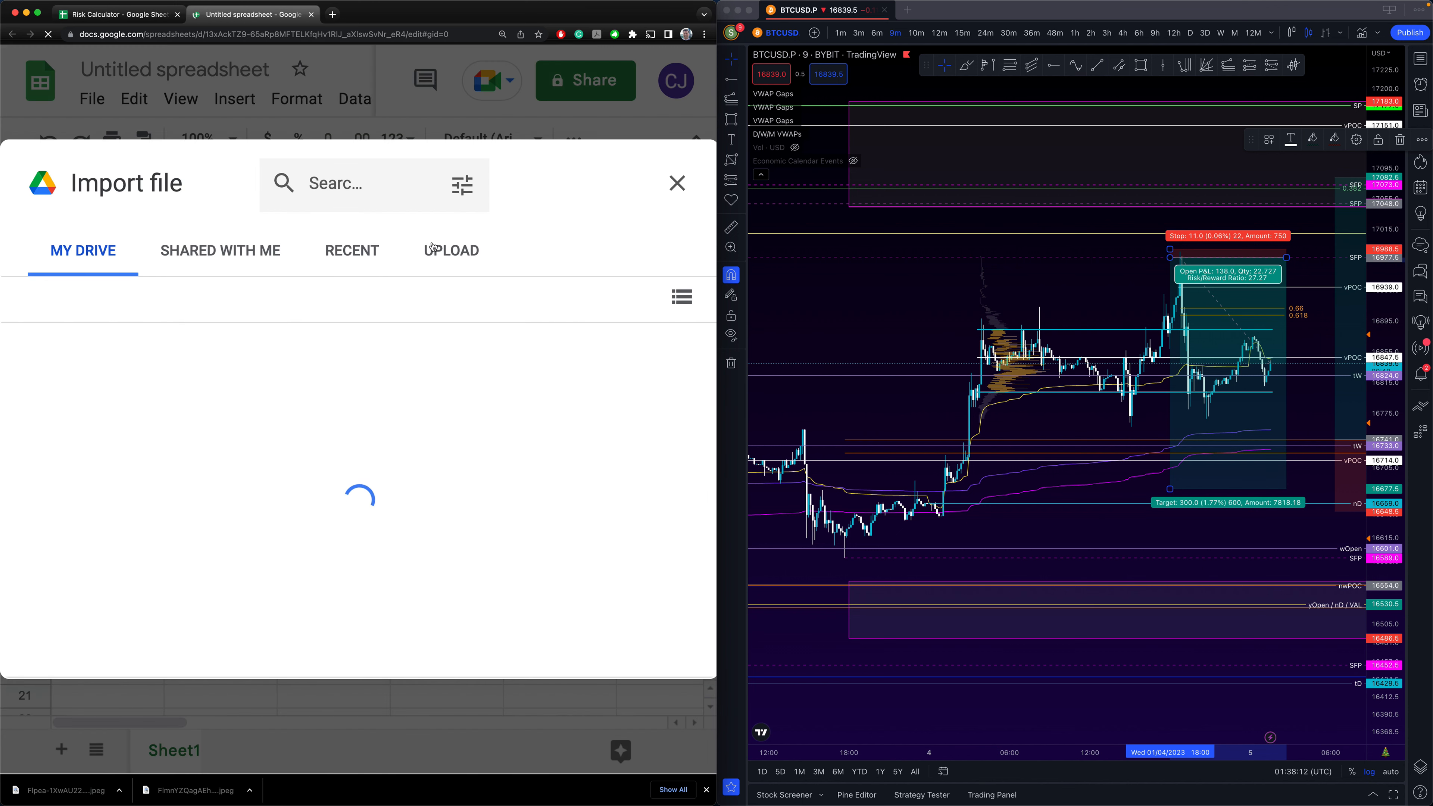
left_click(440, 252)
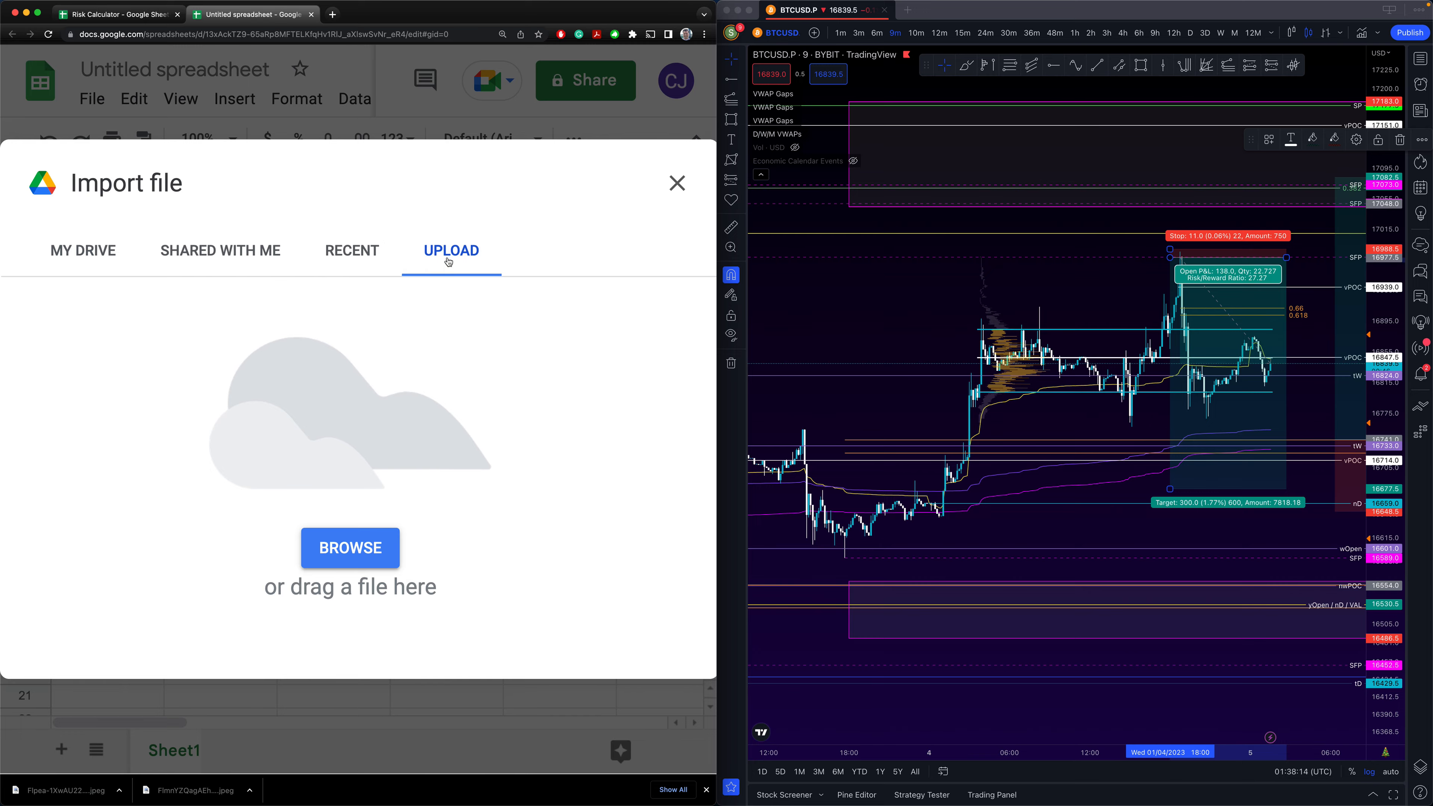
key("F11")
left_click_drag(1200, 209, 194, 333)
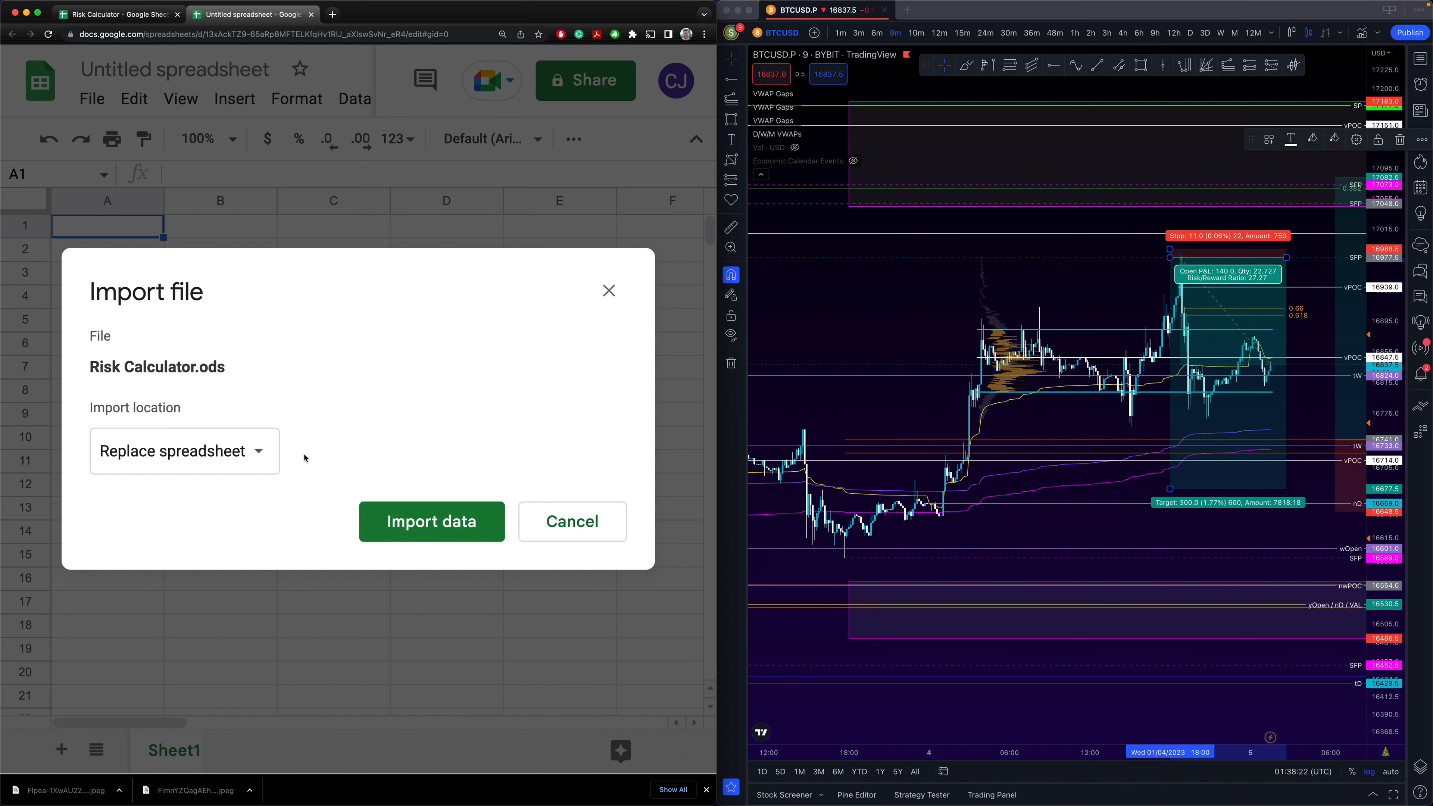
left_click(408, 527)
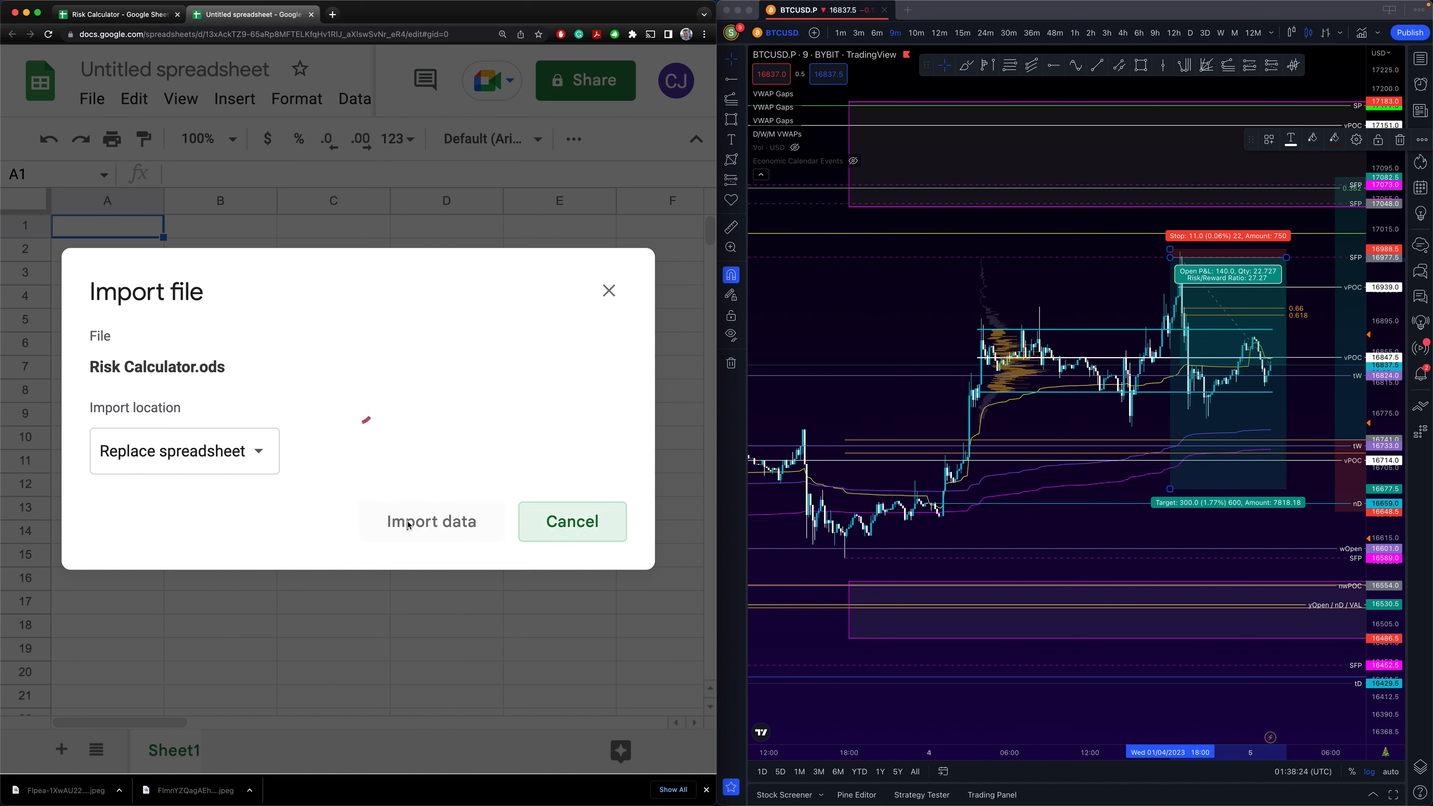